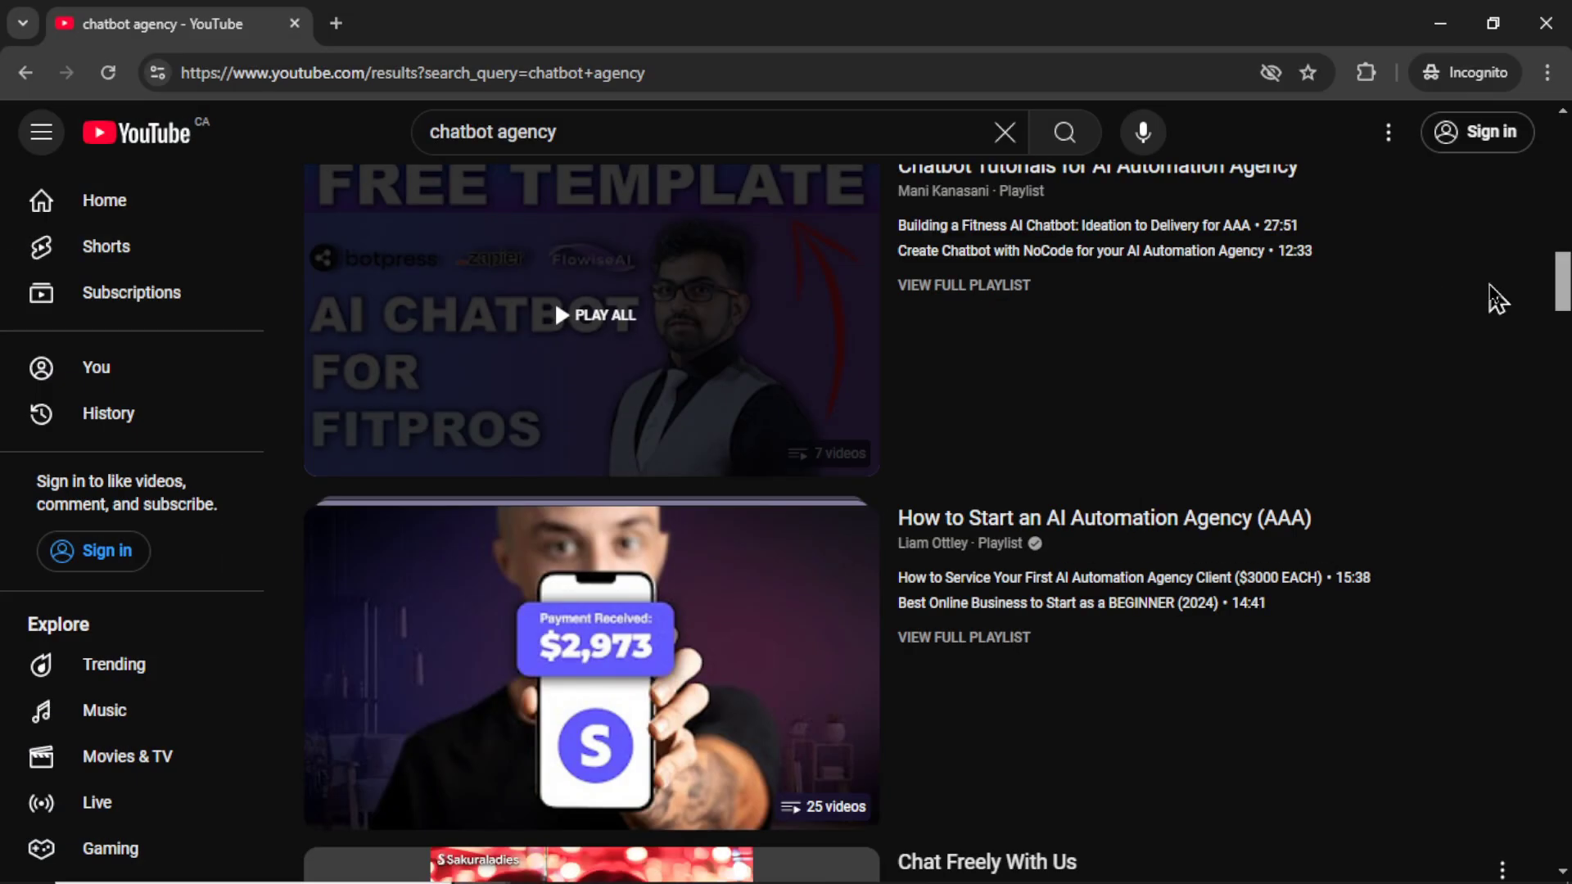
Scroll down the 'chatbot agency' YouTube results to the AI chatbot tutorials
{"action": "scroll", "coordinate": [1490, 287], "scroll_direction": "down", "scroll_amount": 10}
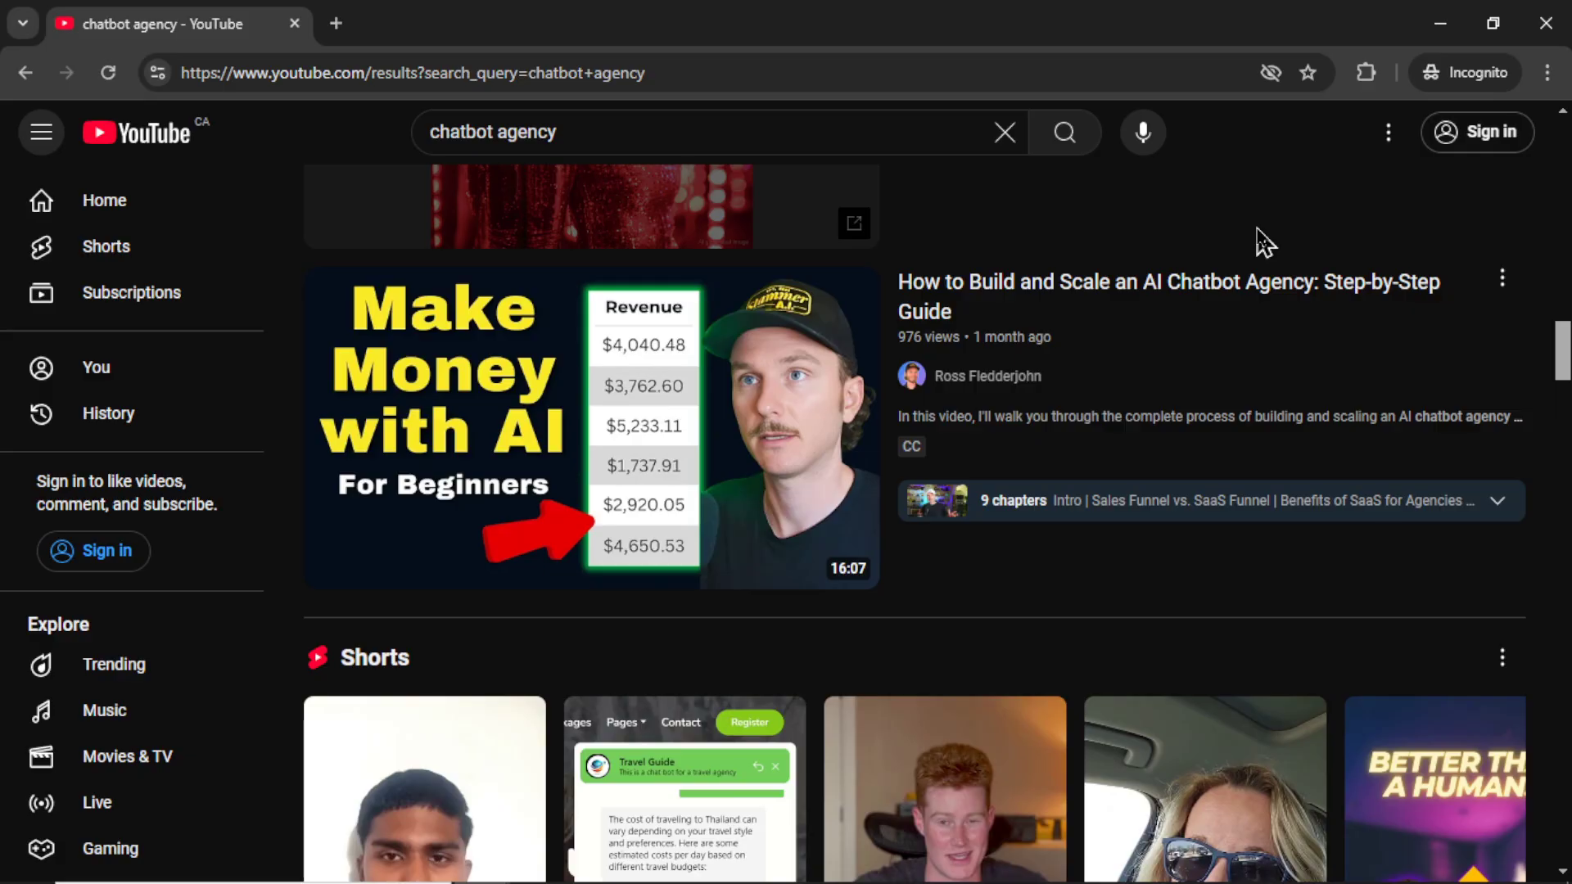
{"action": "scroll", "coordinate": [1403, 369], "scroll_direction": "down", "scroll_amount": 10}
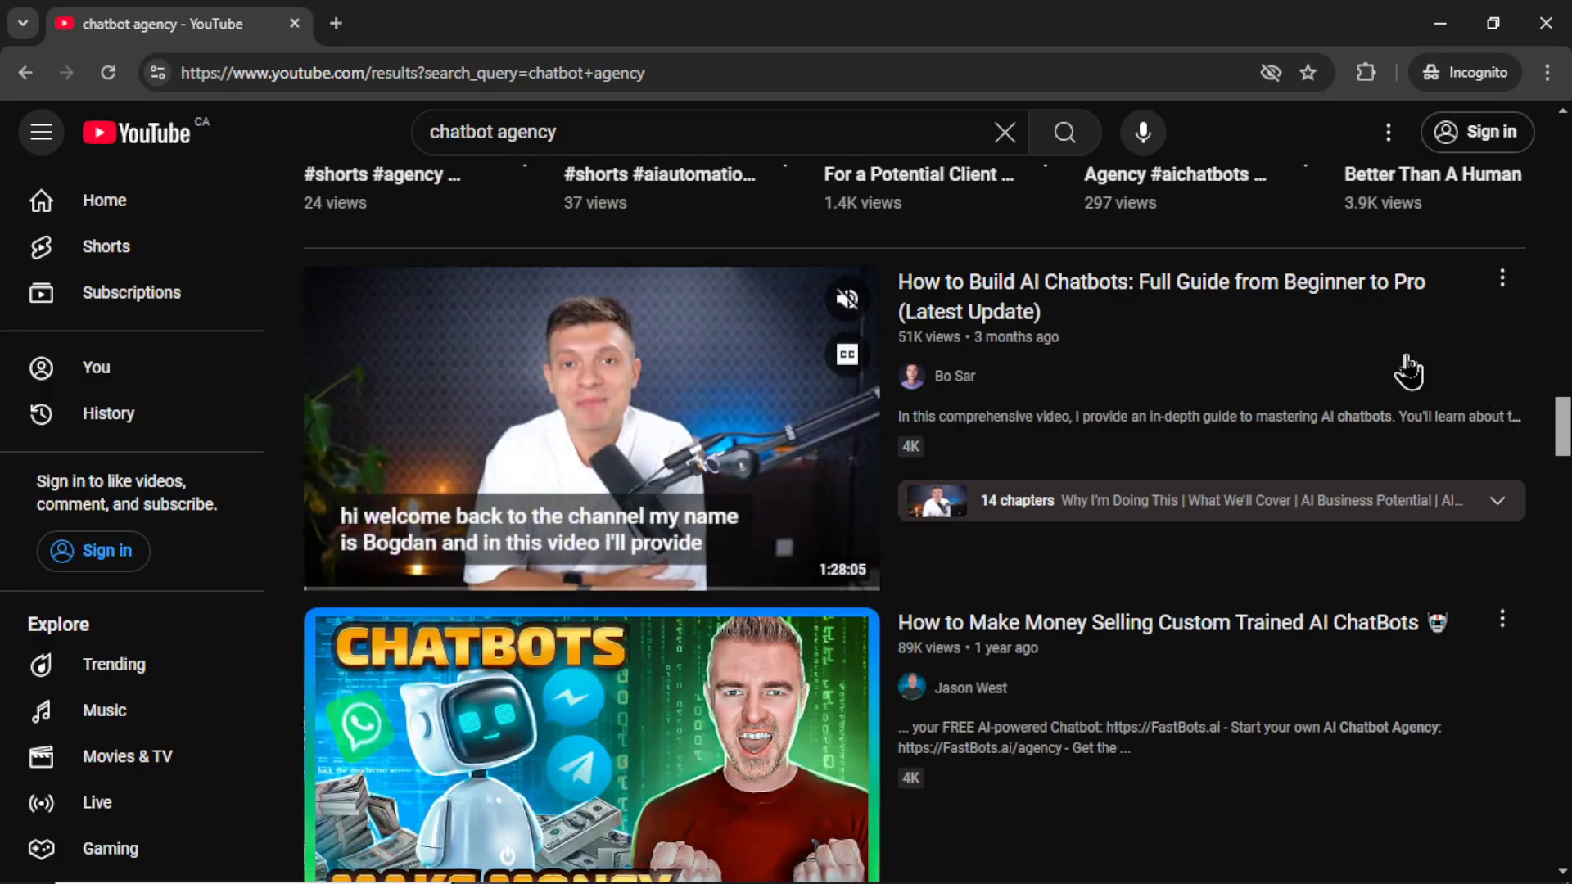
{"action": "scroll", "coordinate": [1412, 366], "scroll_direction": "down", "scroll_amount": 5}
{"action": "scroll", "coordinate": [1410, 361], "scroll_direction": "down", "scroll_amount": 15}
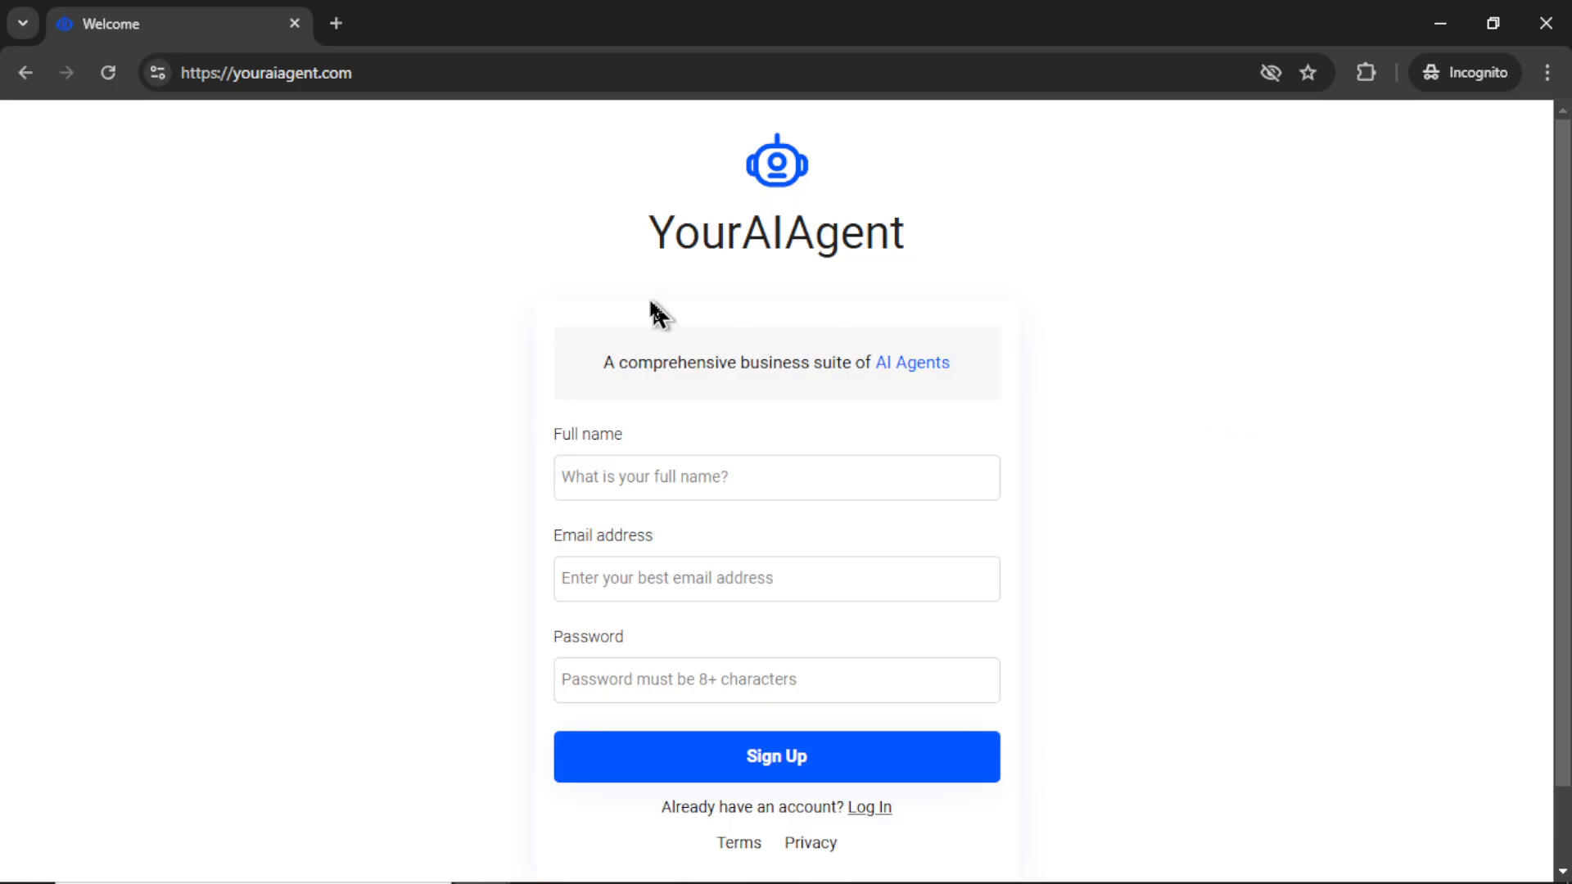
Highlight the YourAIAgent heading and the AI Agents tagline on the sign-up page
{"action": "left_click_drag", "start_coordinate": [655, 232], "coordinate": [920, 246]}
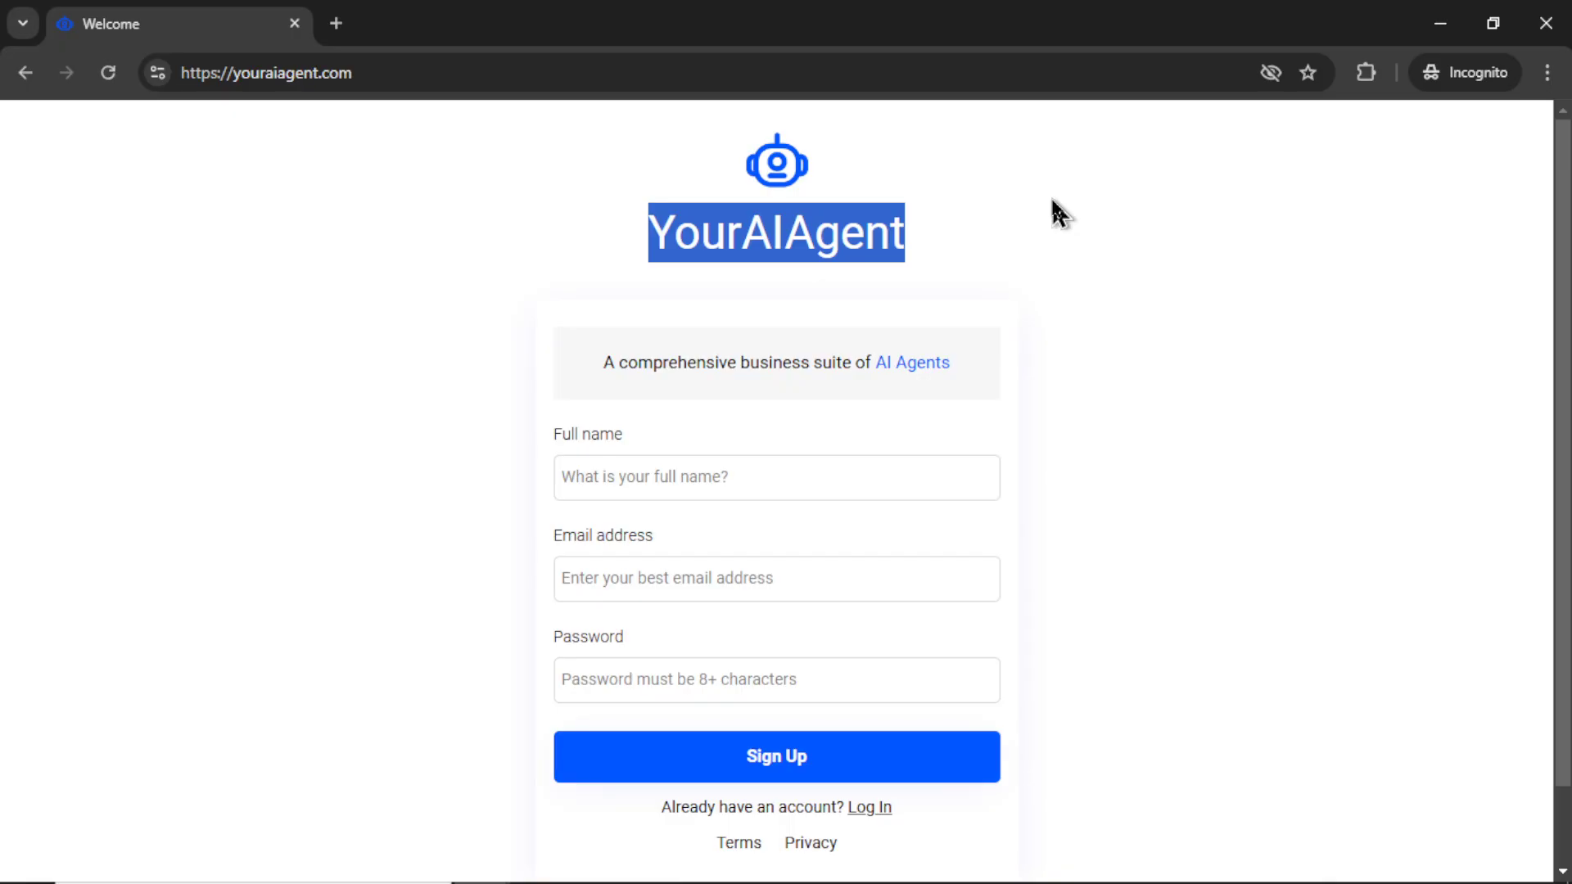
{"action": "left_click", "coordinate": [292, 161]}
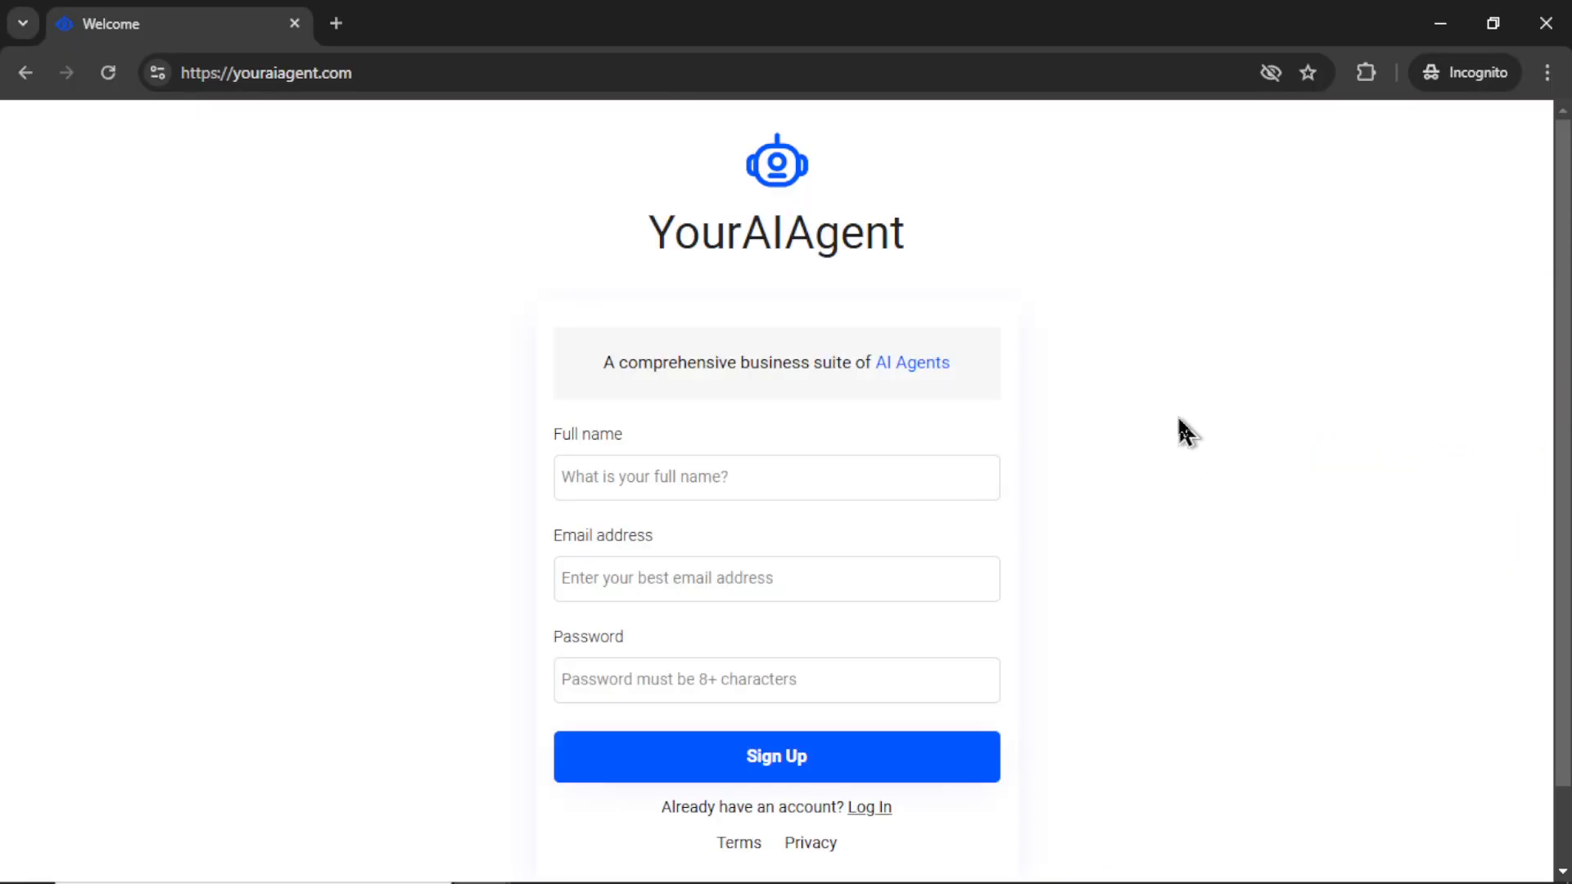
{"action": "left_click_drag", "start_coordinate": [604, 362], "coordinate": [954, 369]}
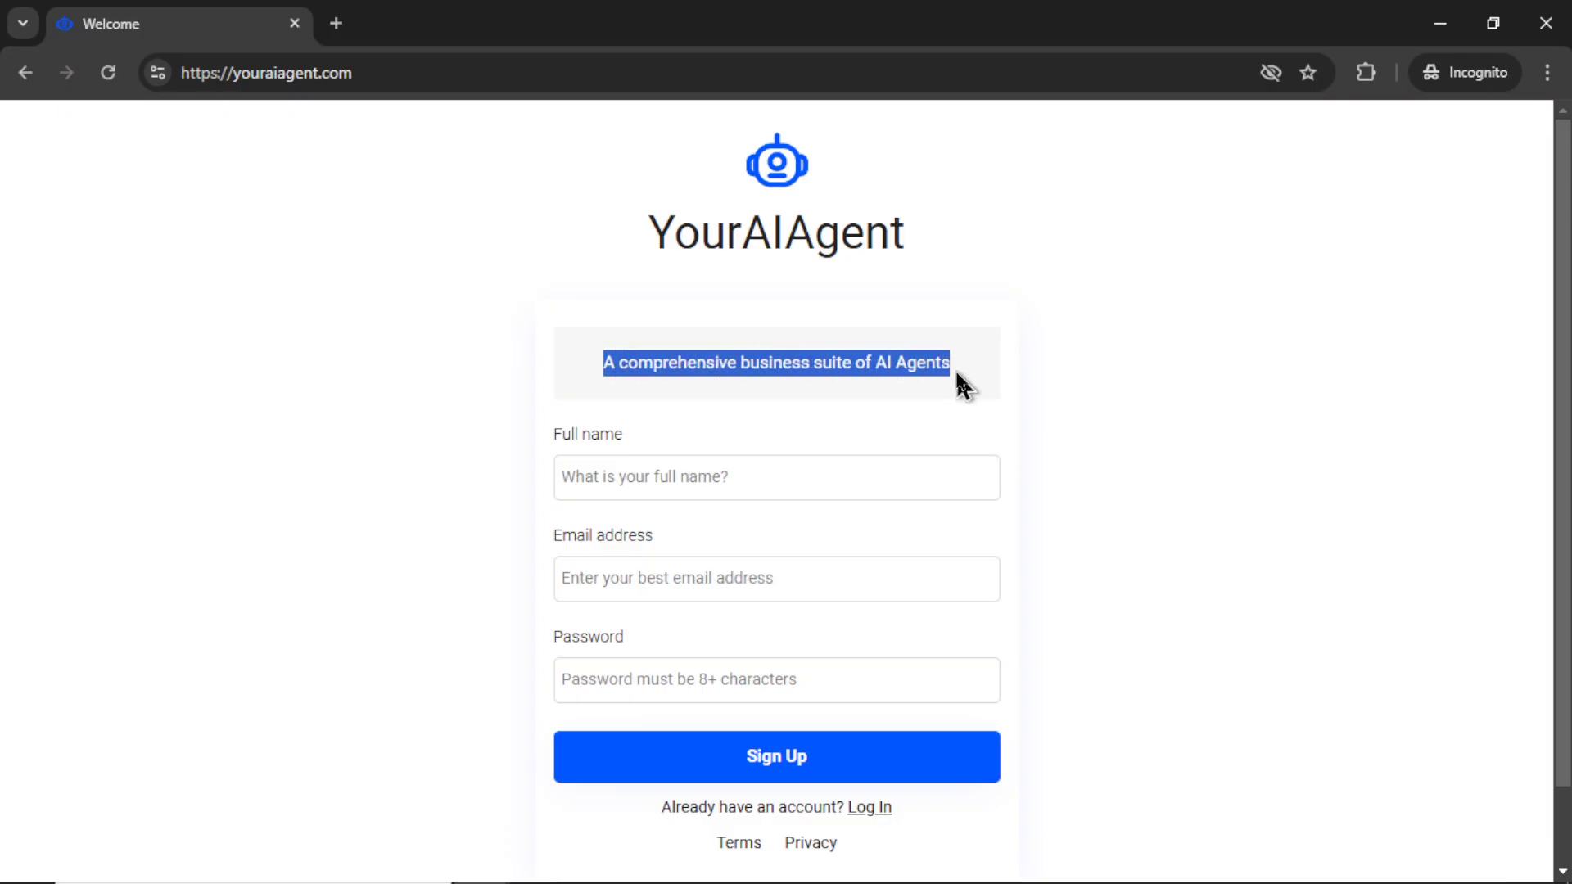
{"action": "left_click", "coordinate": [1176, 466]}
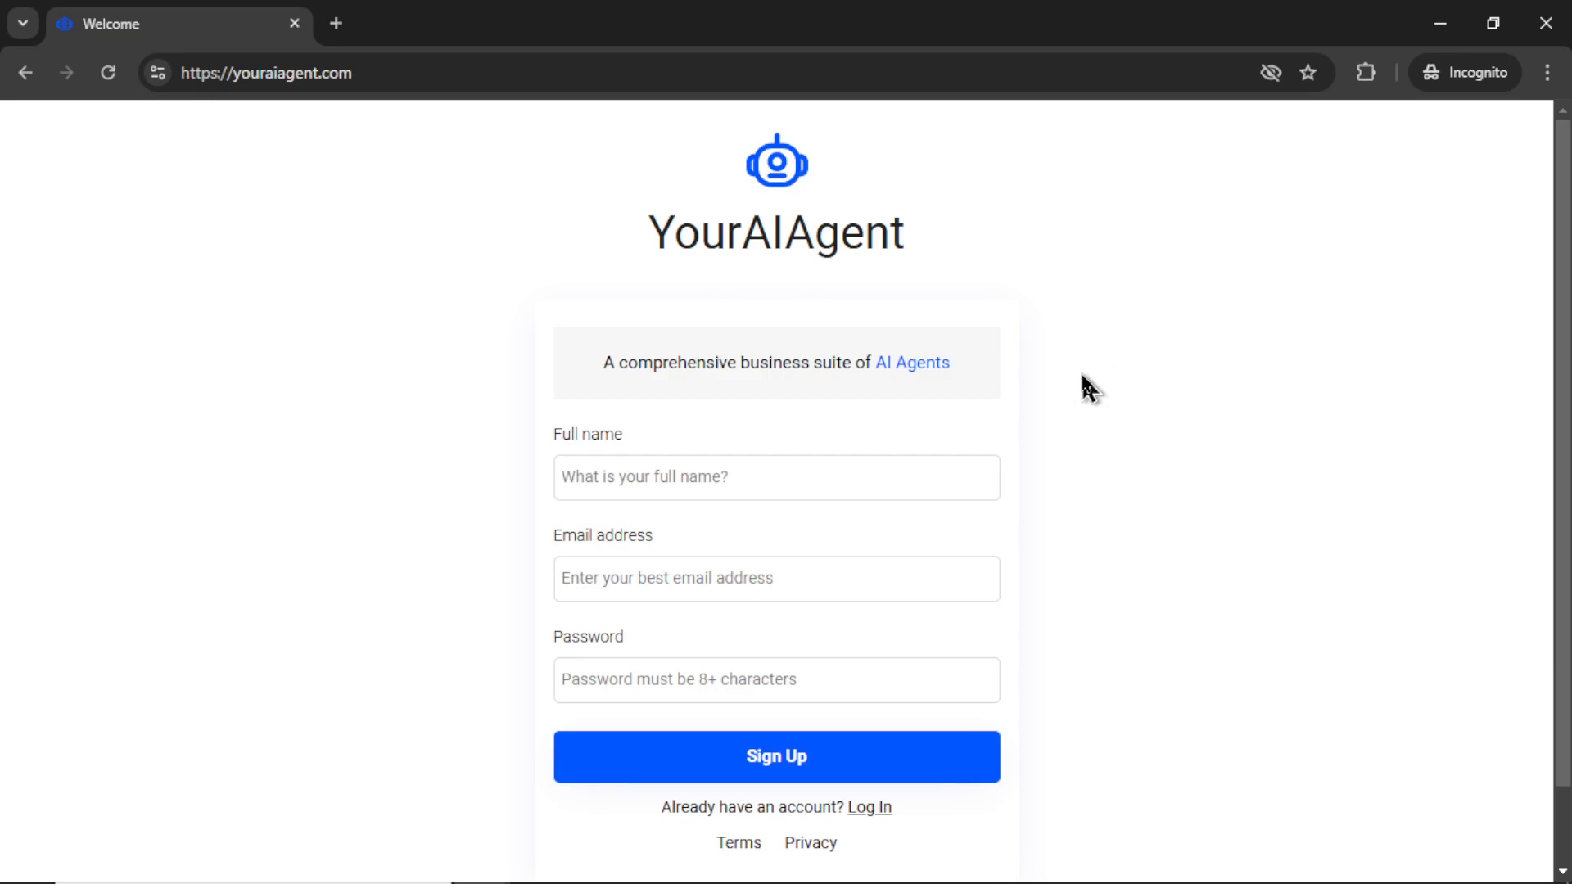
Fill in the Full name, Email and Password fields to sign up
{"action": "left_click", "coordinate": [815, 487]}
{"action": "left_click", "coordinate": [788, 581]}
{"action": "left_click", "coordinate": [778, 679]}
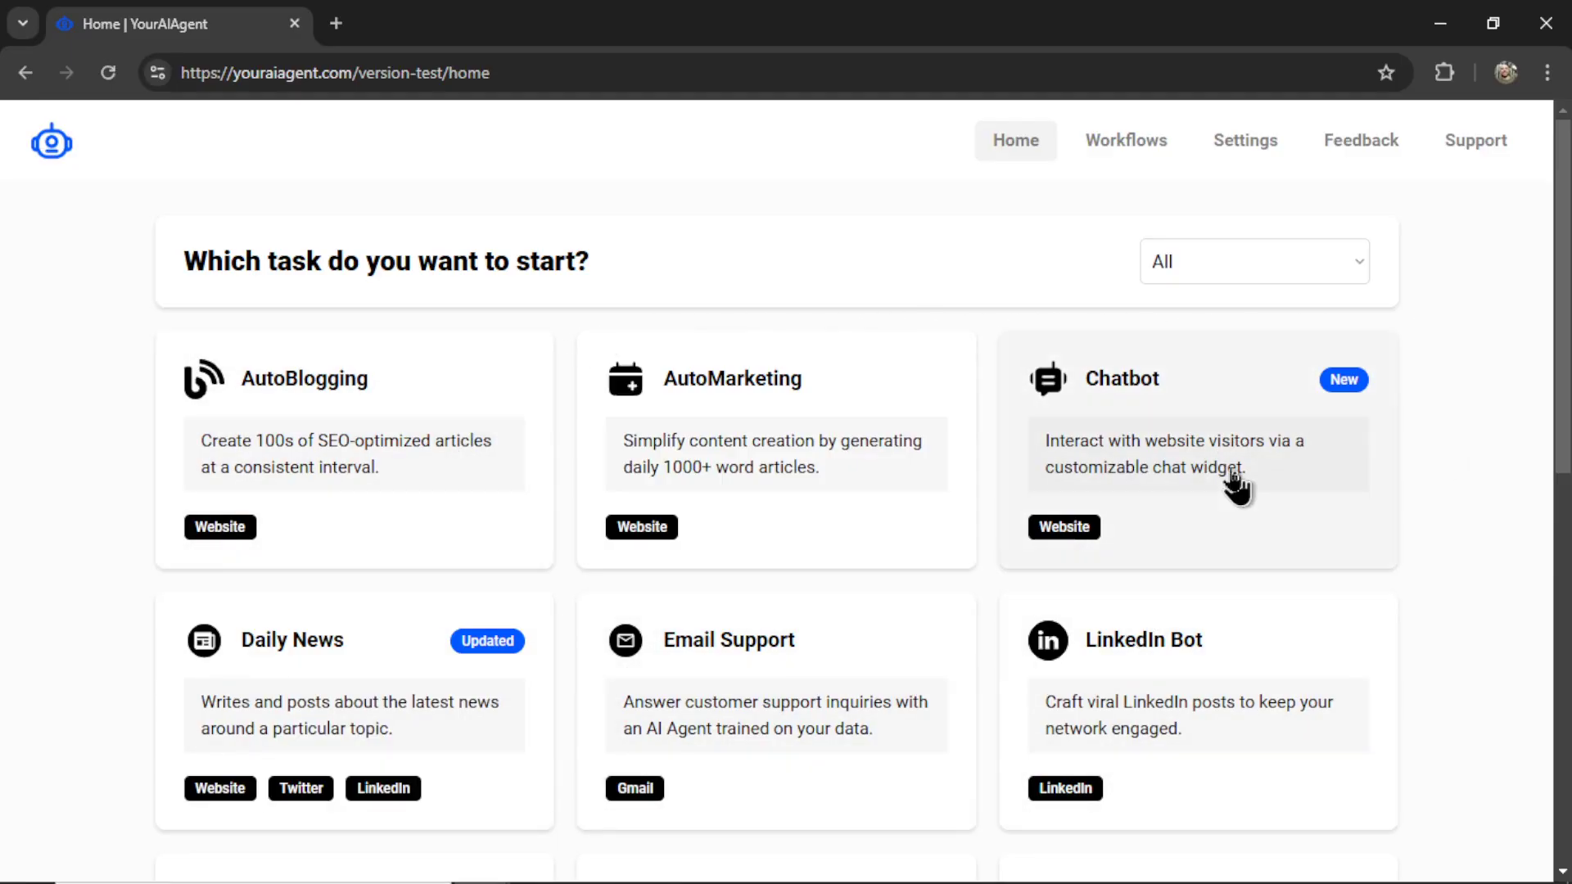
Open the Chatbot agent page and highlight its line about 20-message conversations
{"action": "left_click", "coordinate": [1230, 437]}
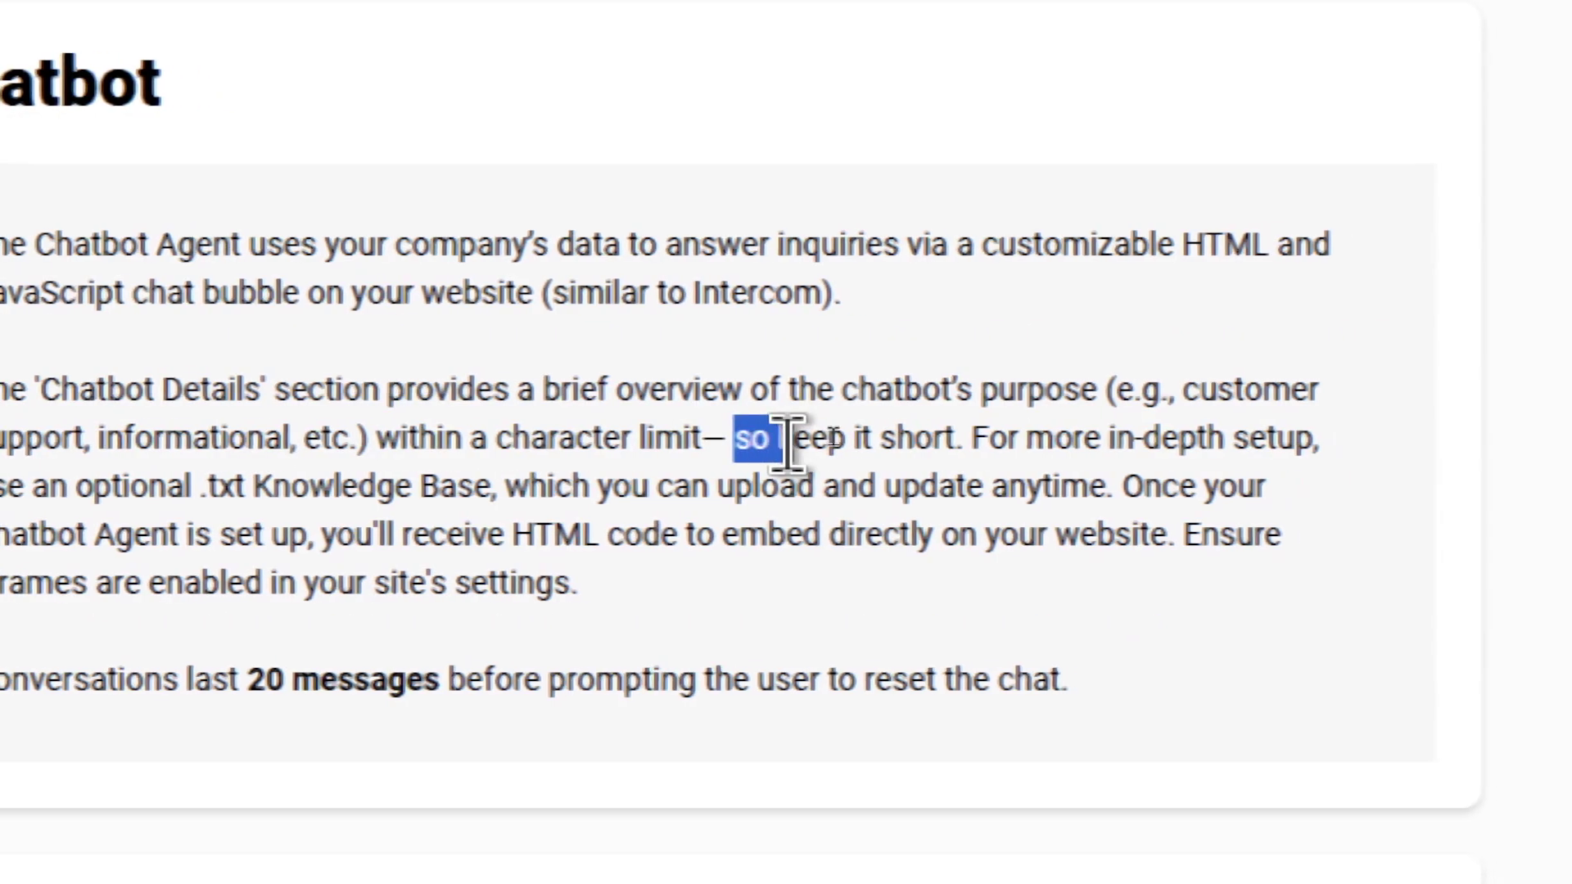
{"action": "left_click_drag", "start_coordinate": [789, 443], "coordinate": [815, 438]}
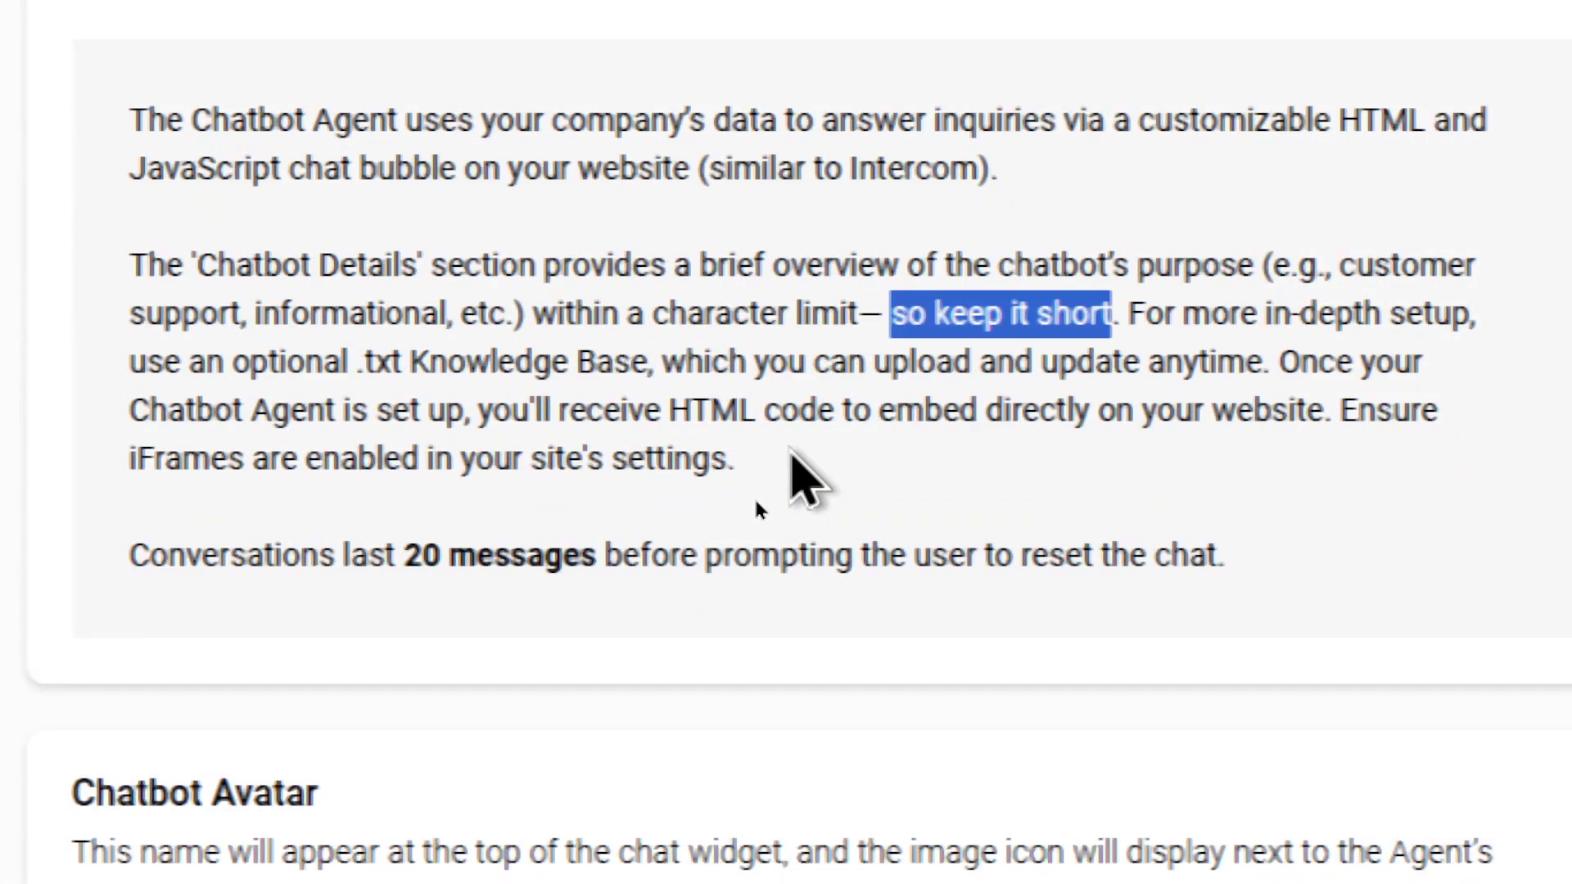
{"action": "left_click", "coordinate": [794, 458]}
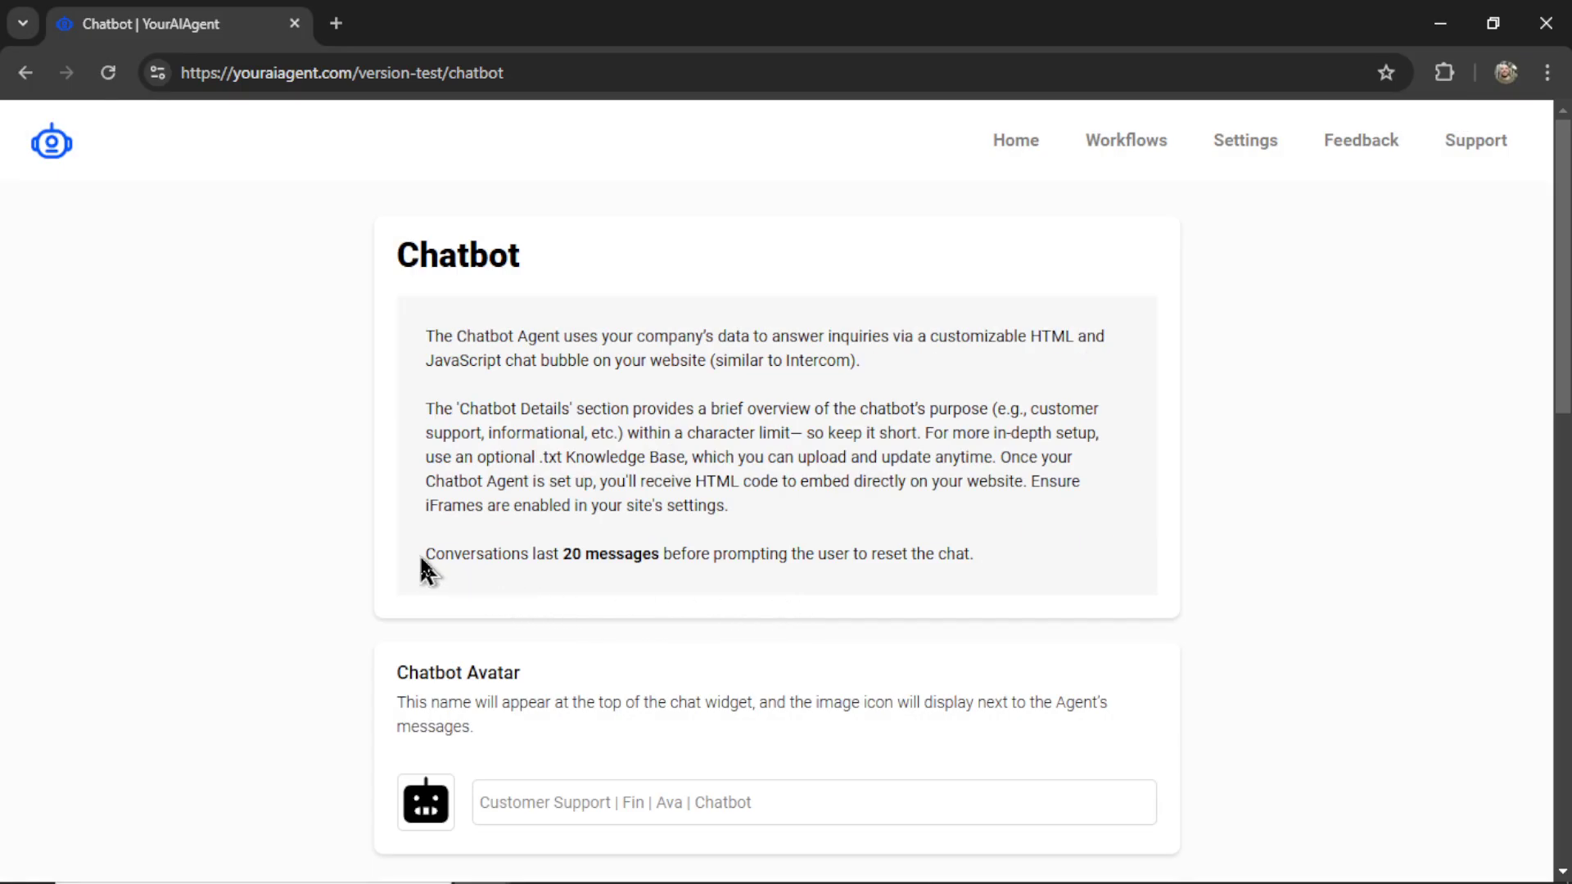
{"action": "left_click_drag", "start_coordinate": [424, 555], "coordinate": [982, 581]}
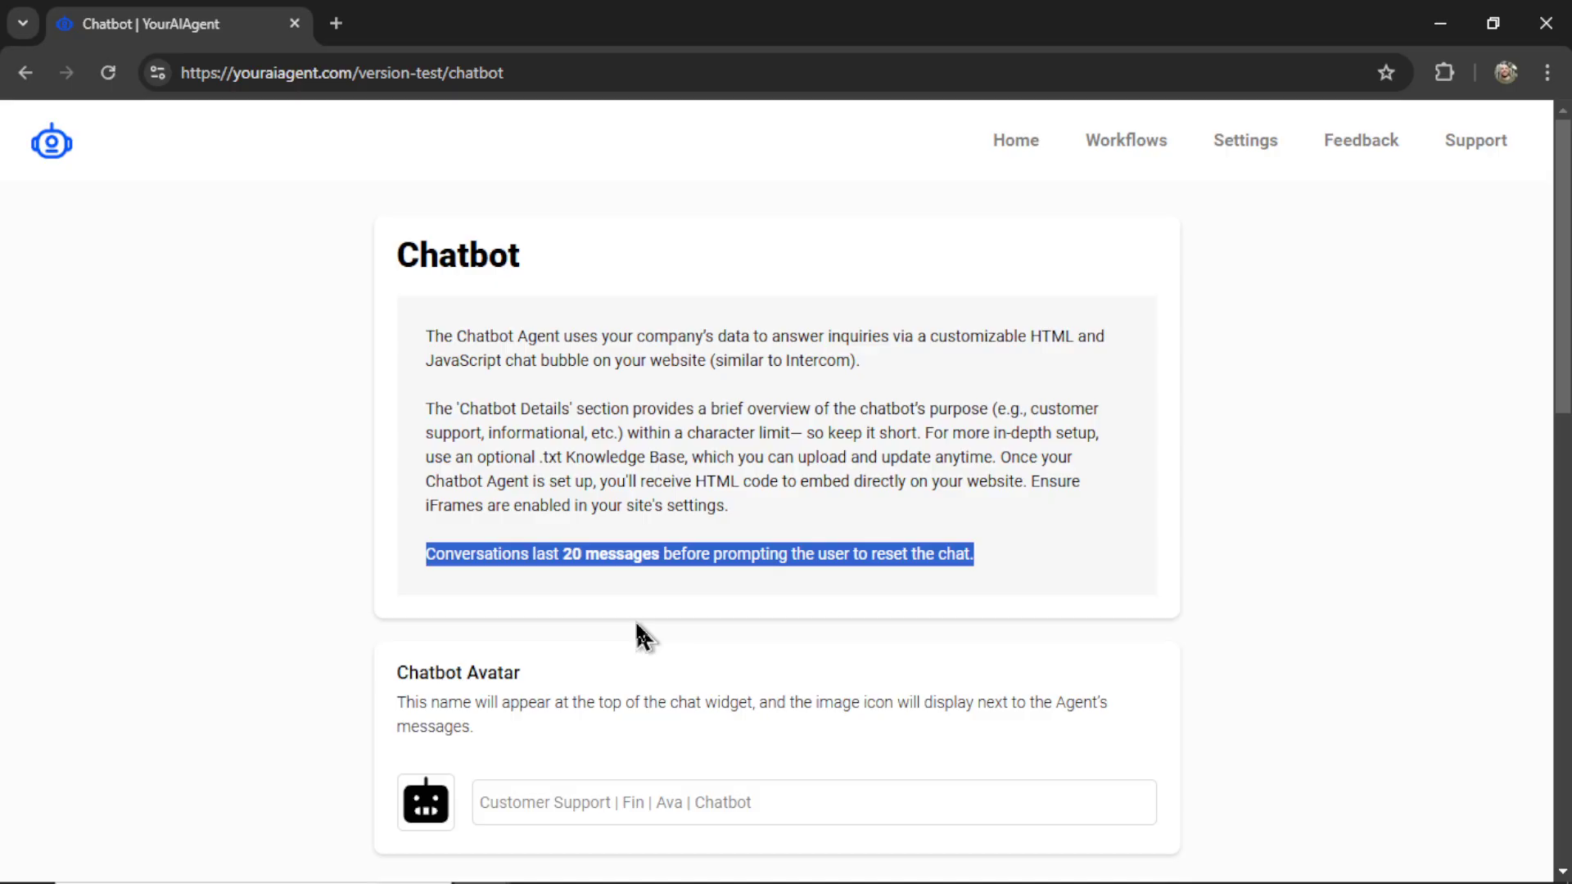
{"action": "left_click", "coordinate": [864, 578]}
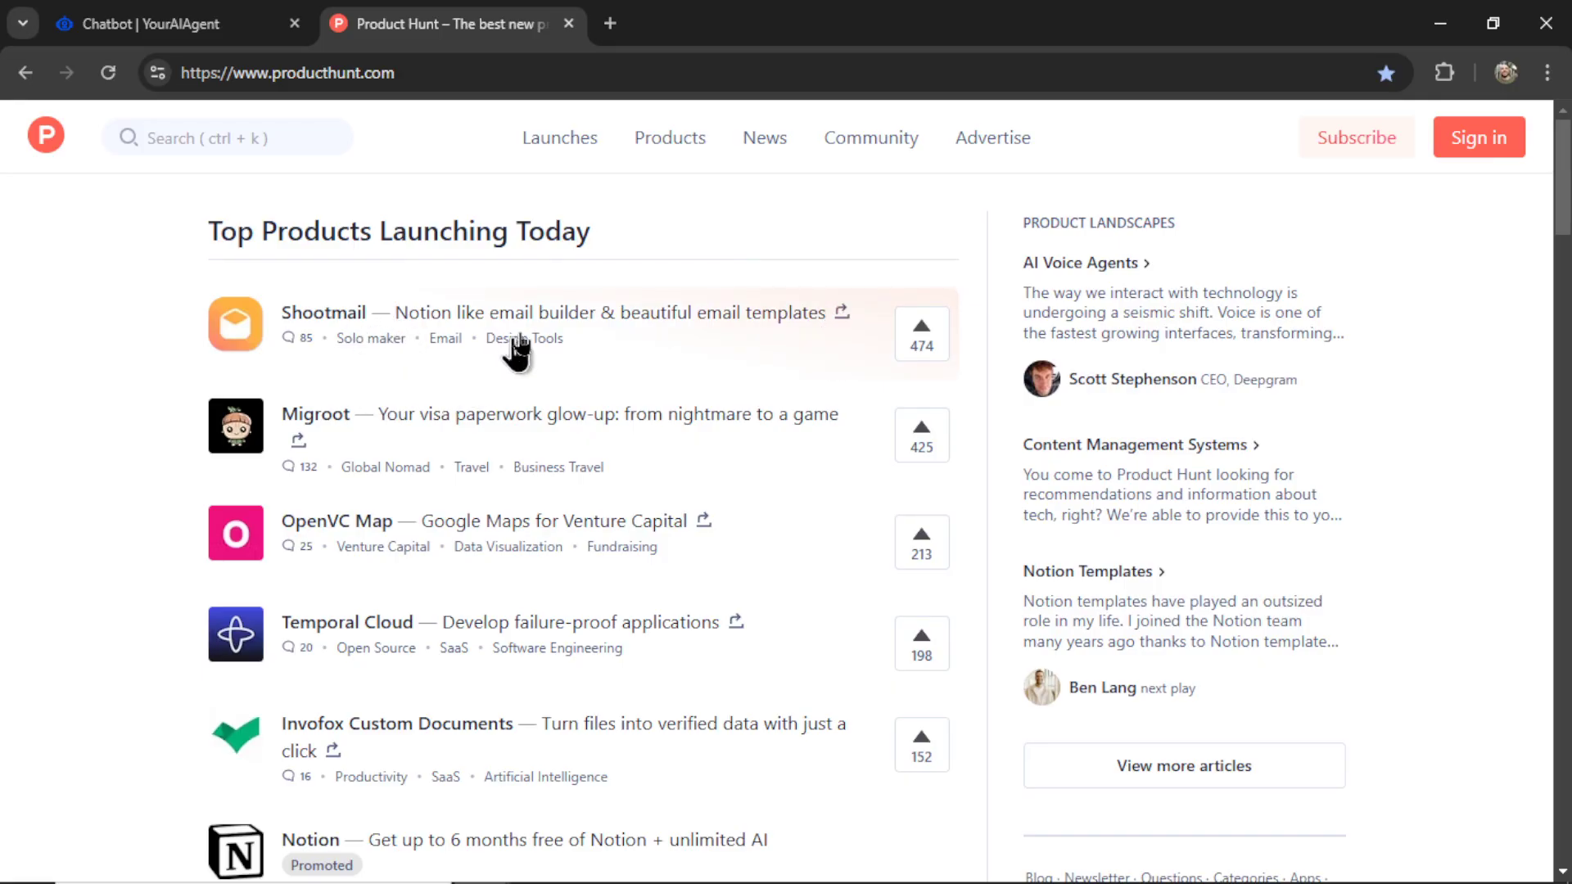
Open shootmail.app from Shootmail's Product Hunt launch listing
{"action": "left_click", "coordinate": [641, 327]}
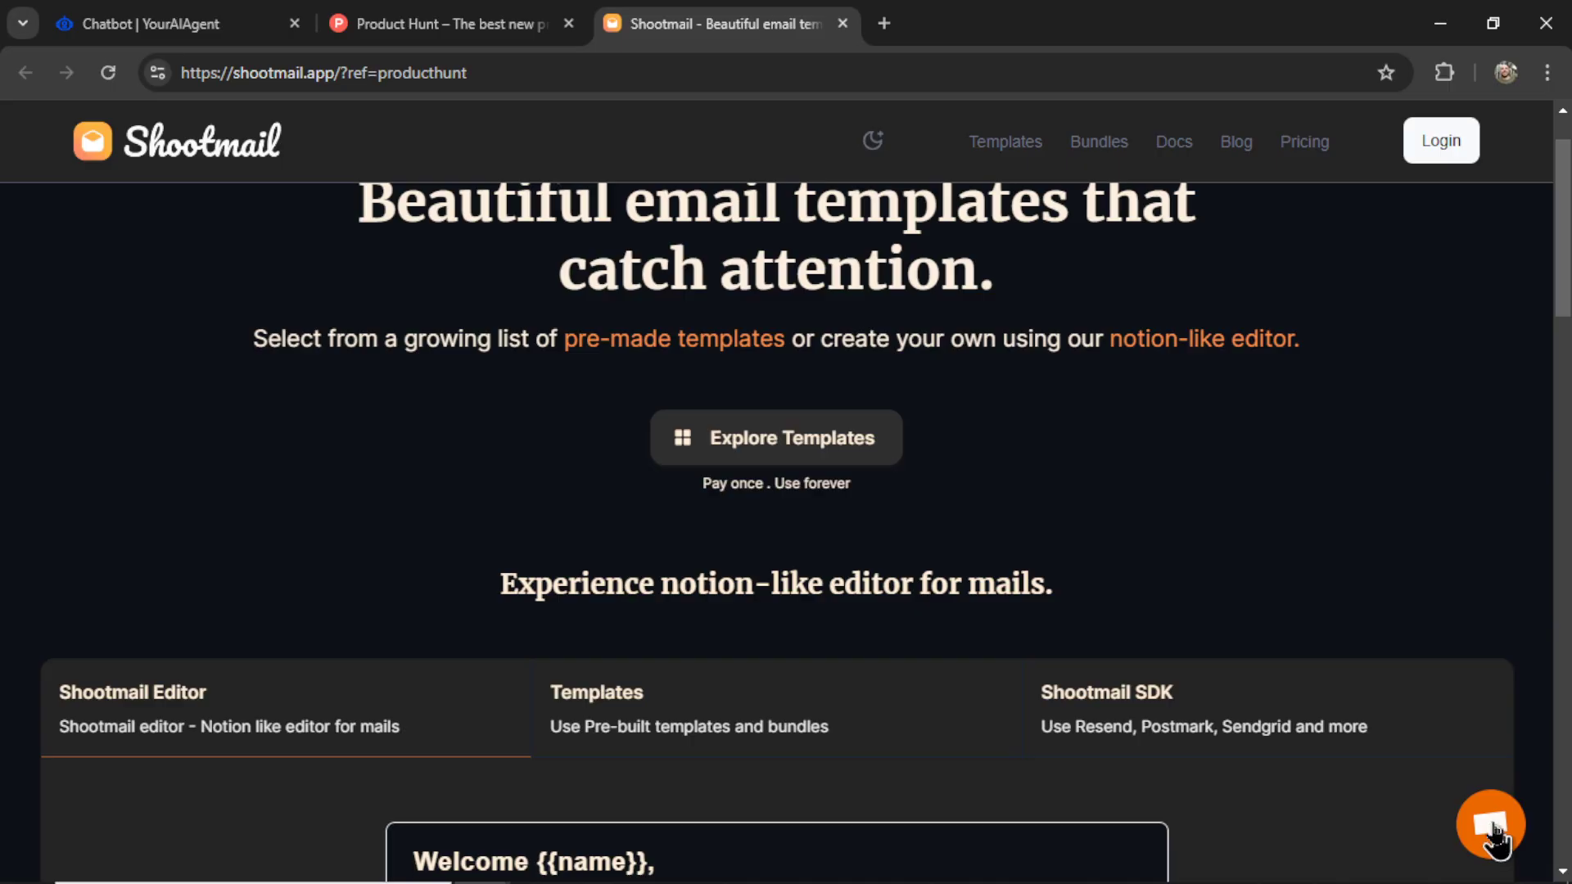
Open Shootmail's Crisp support chat showing 'How can we help with Shootmail?'
{"action": "left_click", "coordinate": [1491, 827]}
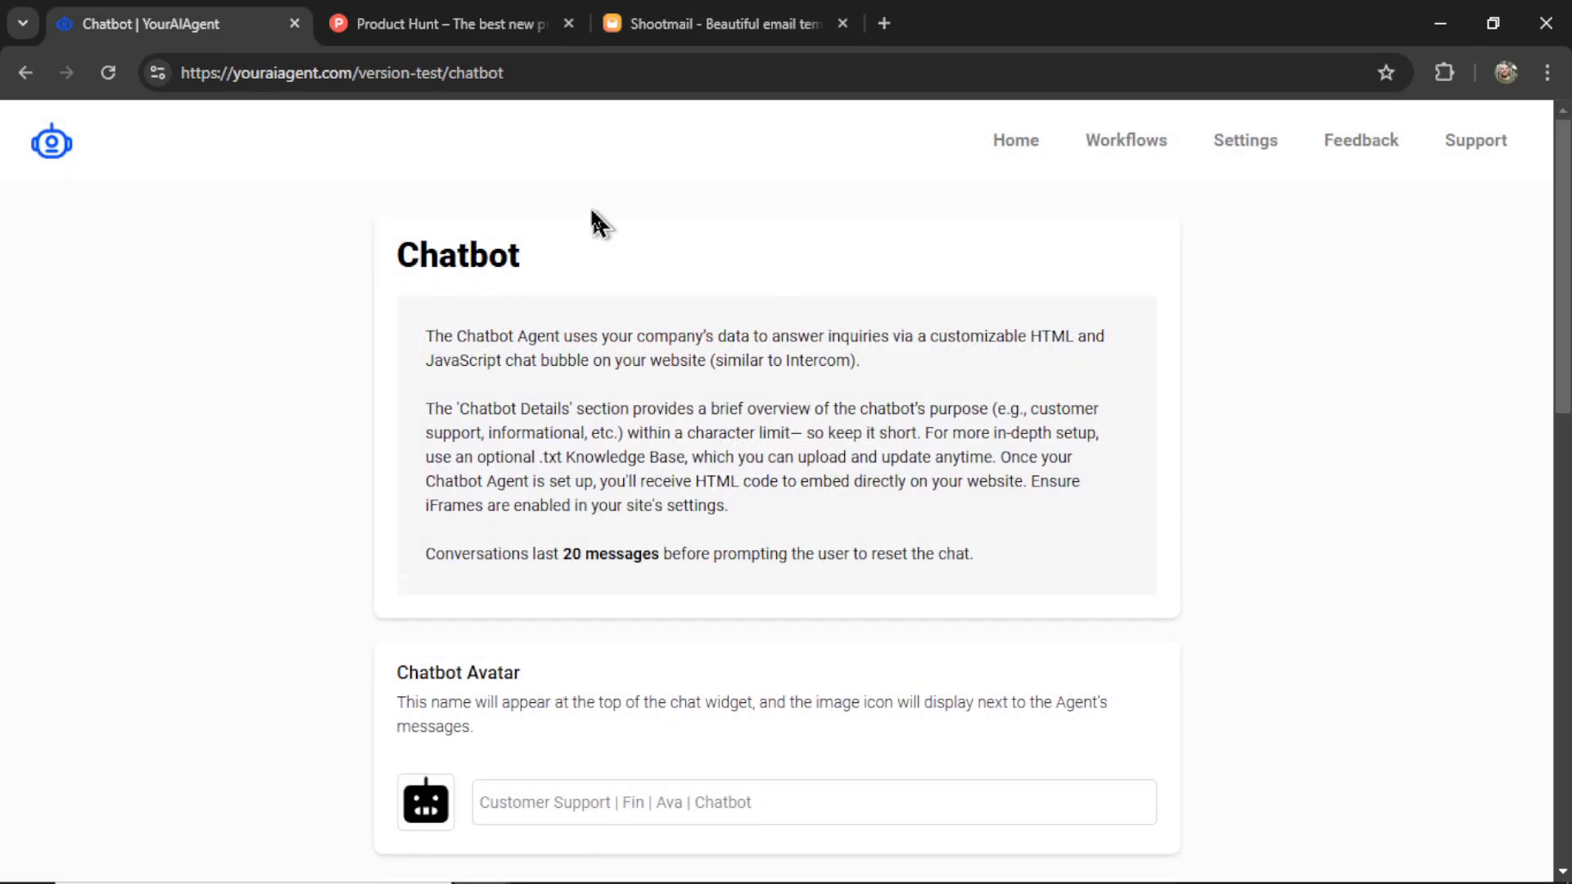
Open the Shootmail icon from the 'shootmail icon' Google results as a standalone image
{"action": "scroll", "coordinate": [951, 390], "scroll_direction": "down", "scroll_amount": 2}
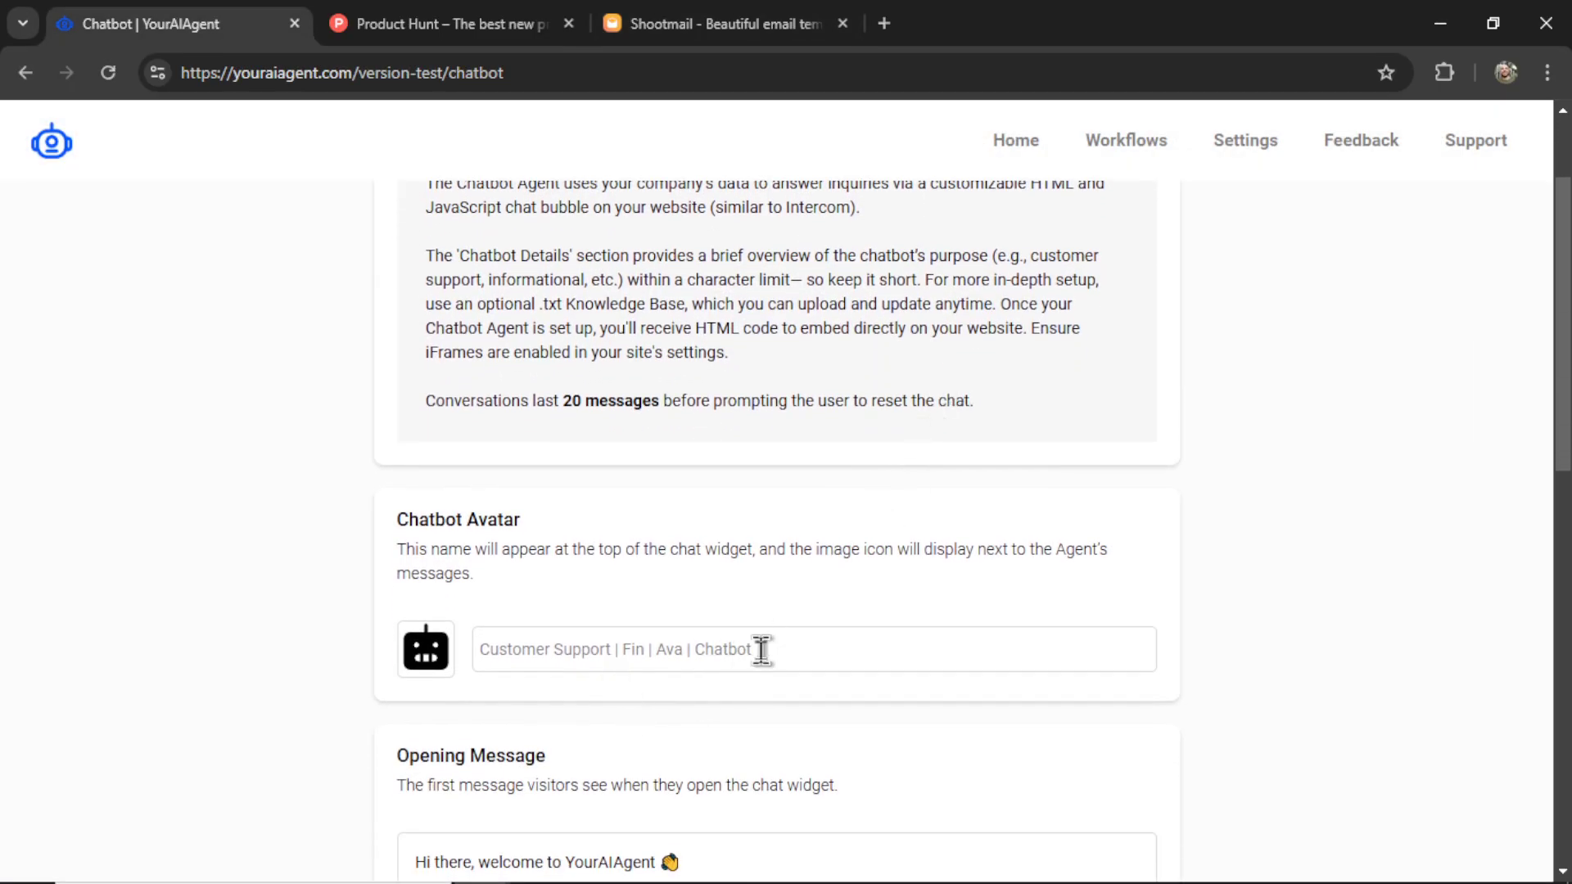
{"action": "type", "text": "Shootmail"}
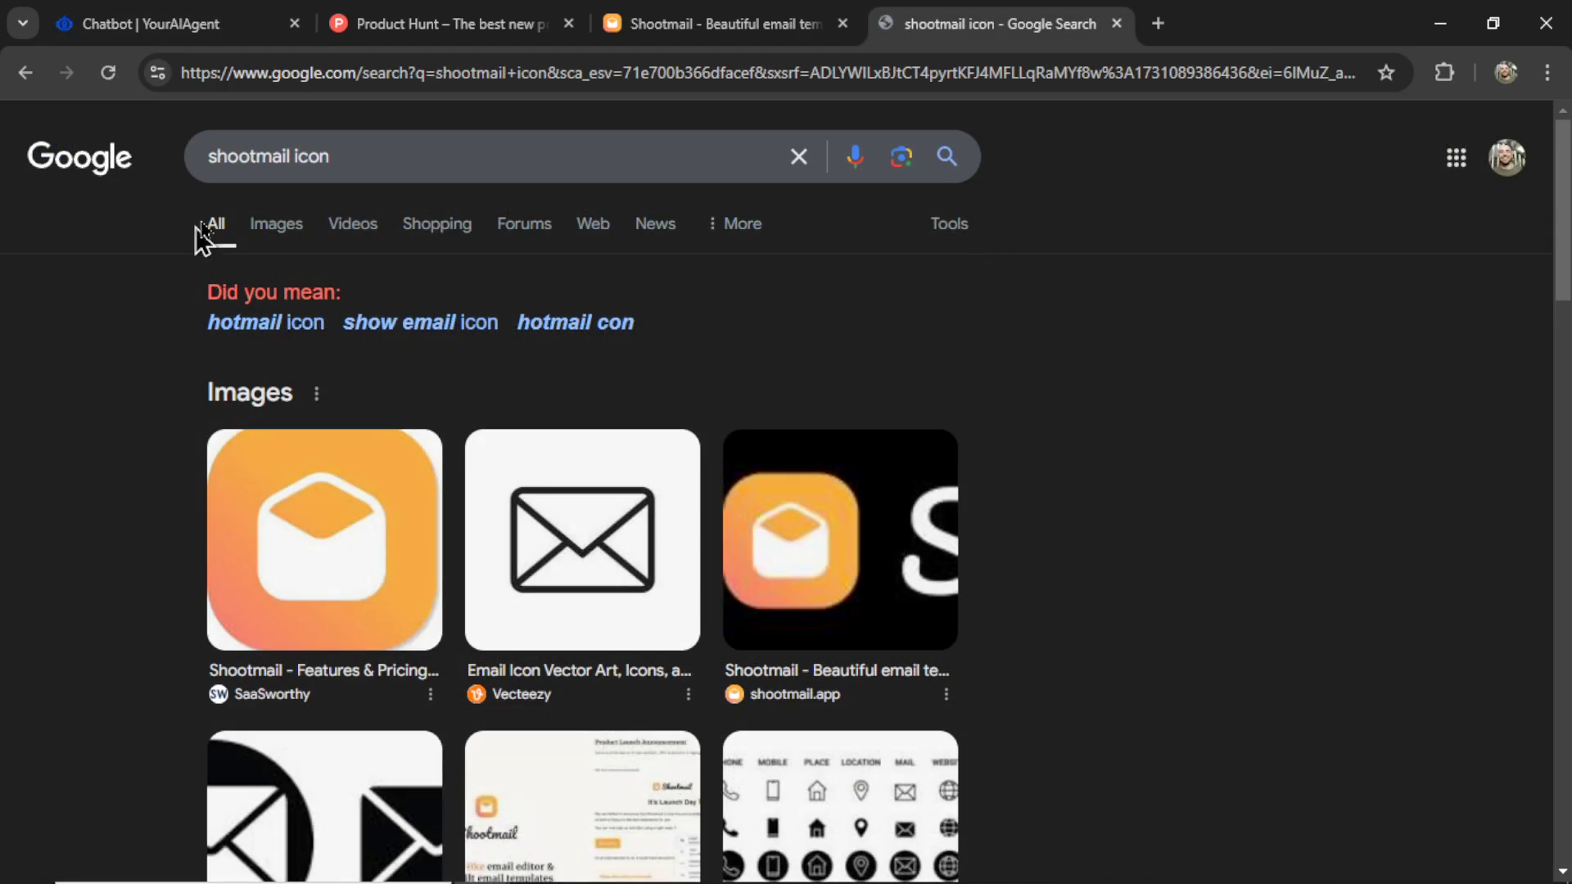
{"action": "right_click", "coordinate": [392, 532]}
{"action": "left_click", "coordinate": [536, 172]}
{"action": "left_click", "coordinate": [1179, 23]}
{"action": "right_click", "coordinate": [782, 462]}
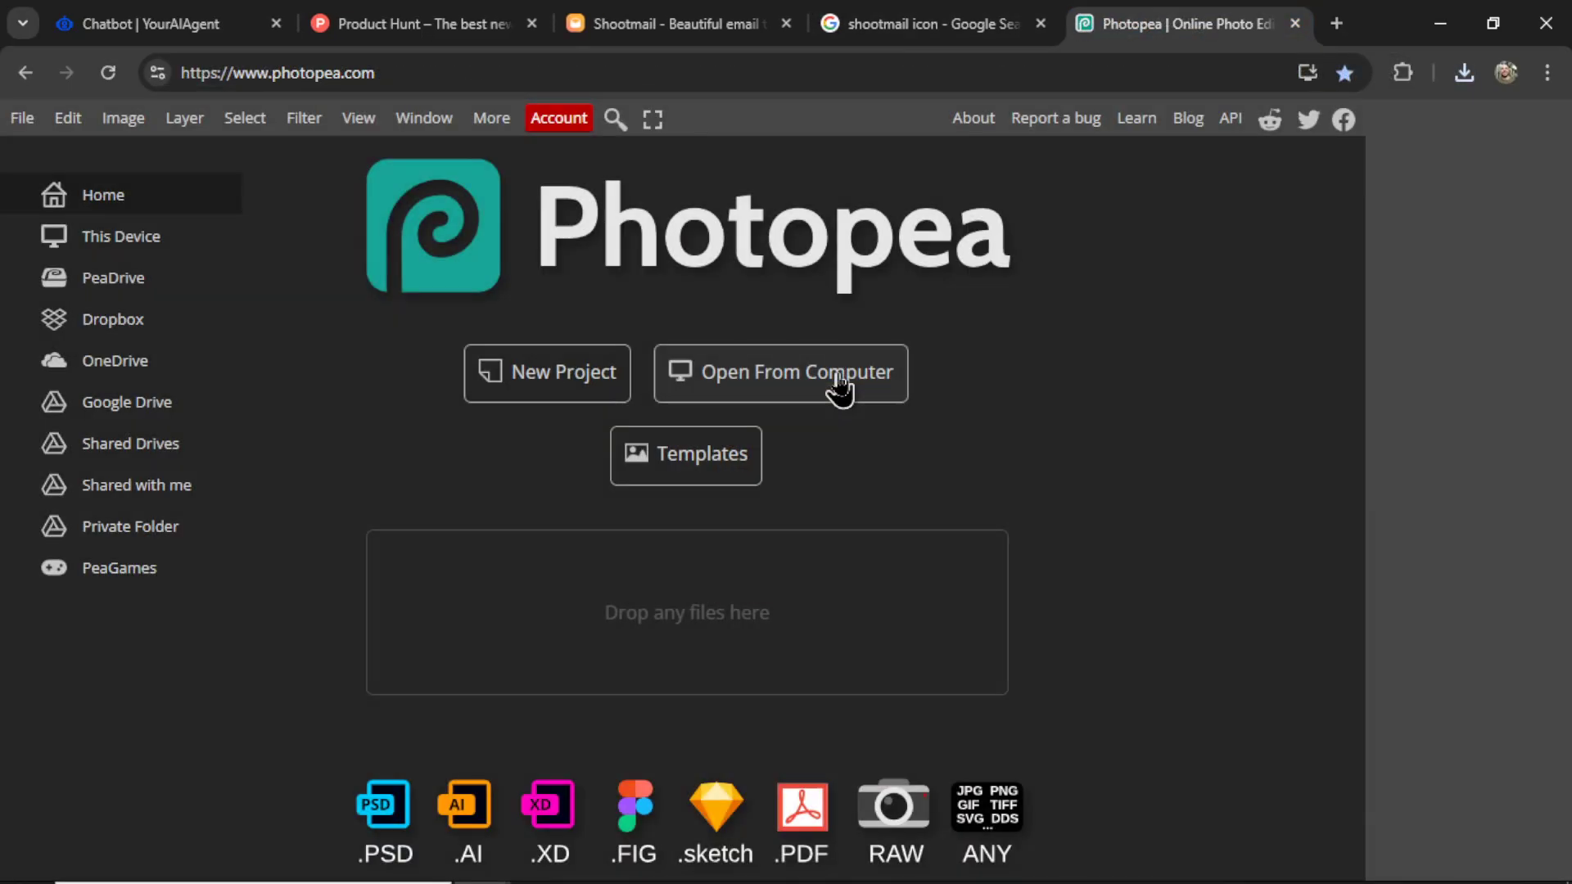
Save the icon, open it in Photopea and delete its white corners
{"action": "left_click", "coordinate": [850, 391]}
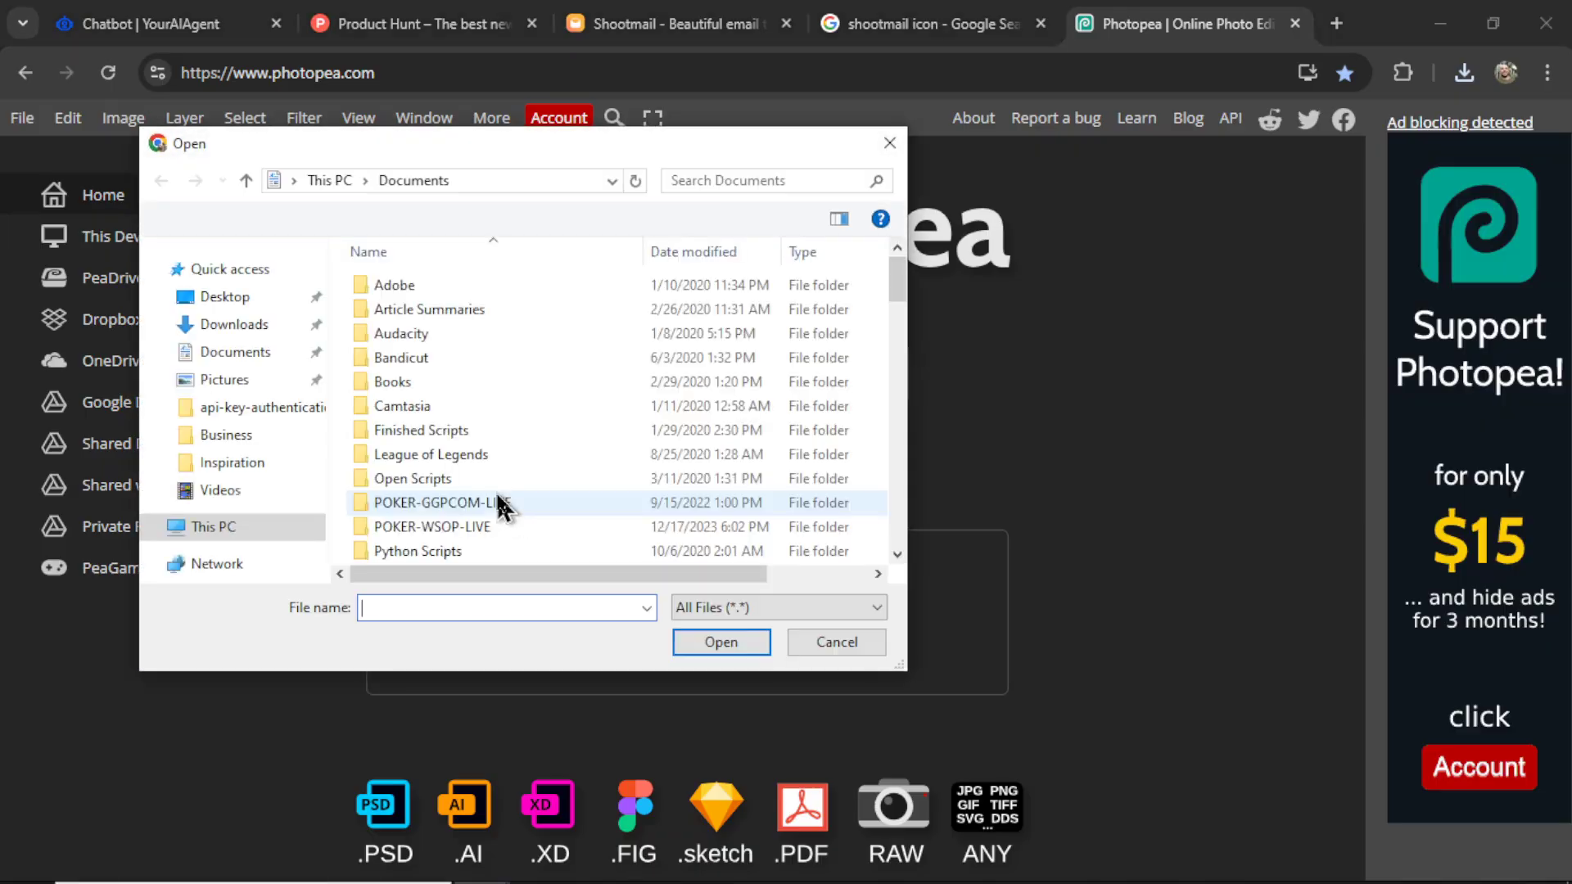
{"action": "double_click", "coordinate": [498, 504]}
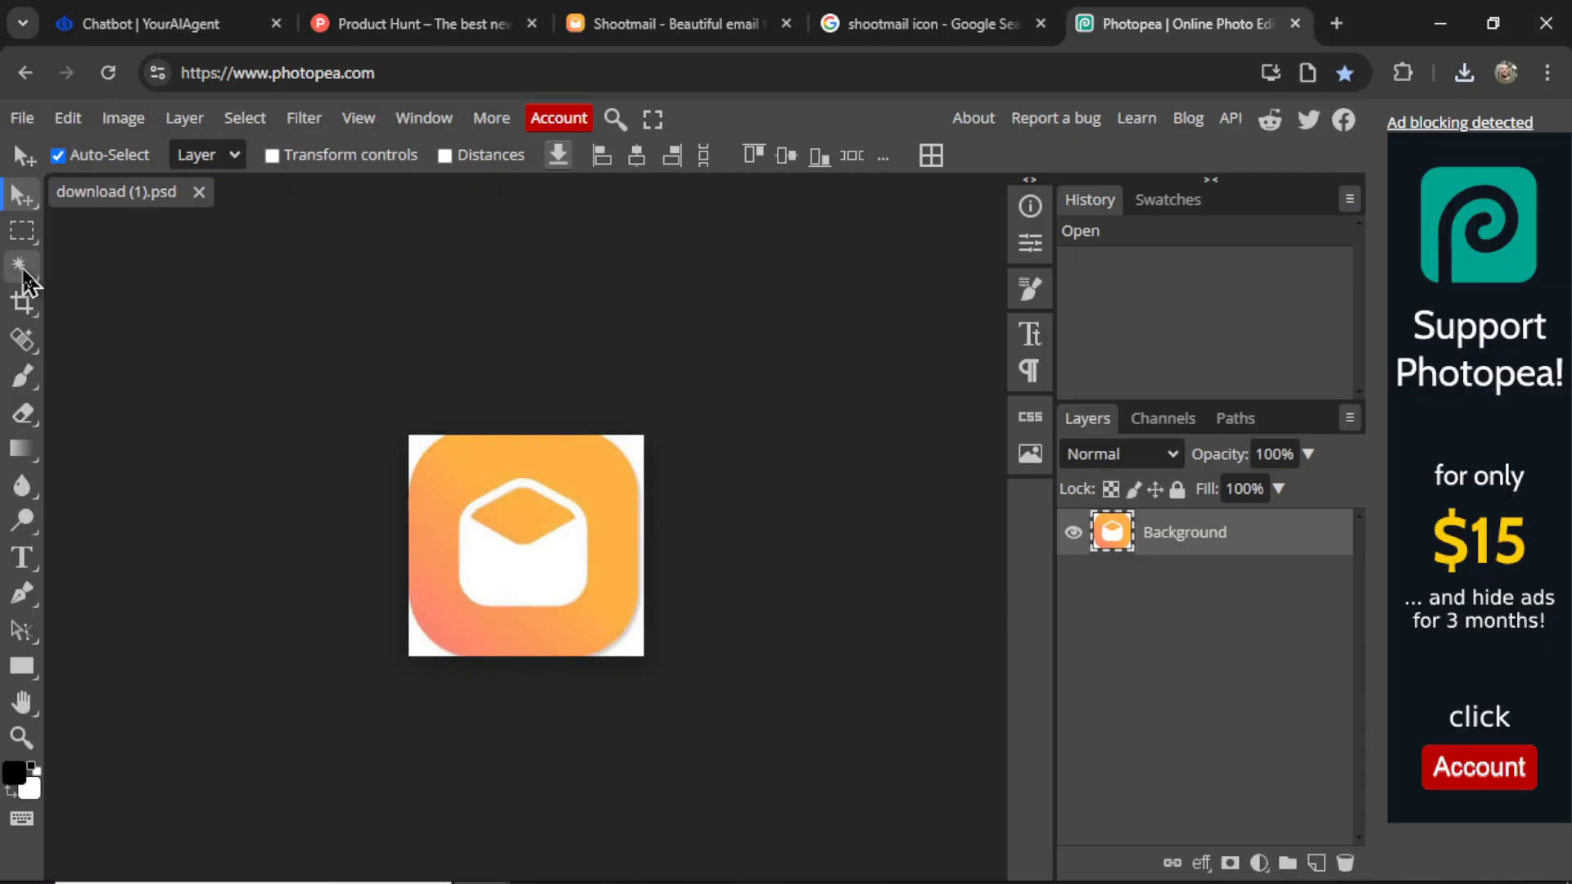
{"action": "left_click", "coordinate": [639, 457]}
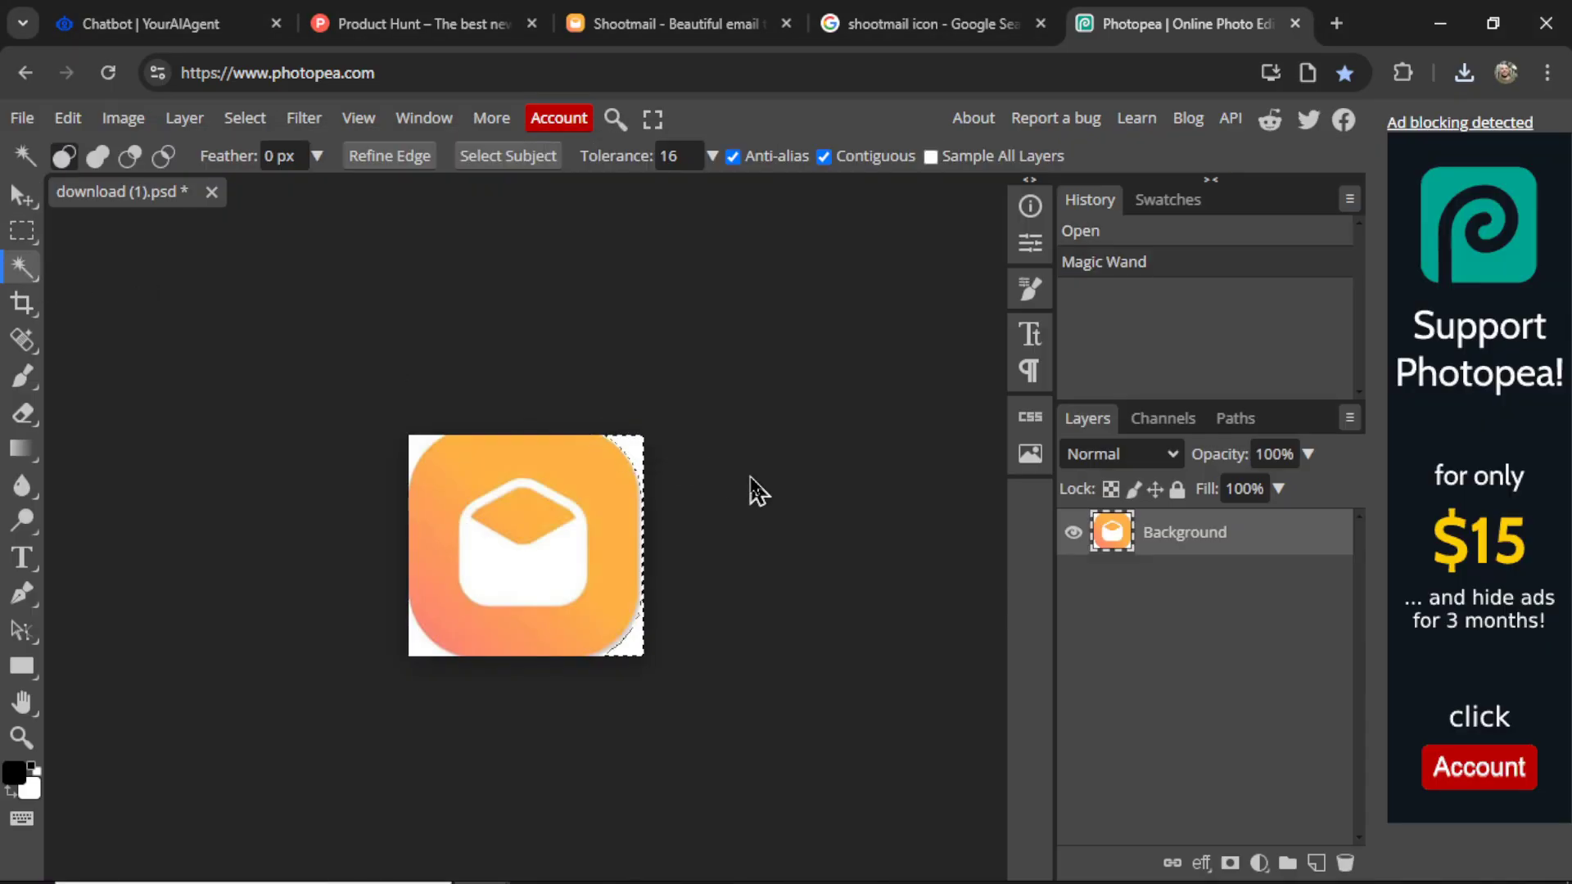
{"action": "key", "text": "Delete"}
{"action": "left_click", "coordinate": [414, 449]}
{"action": "key", "text": "Delete"}
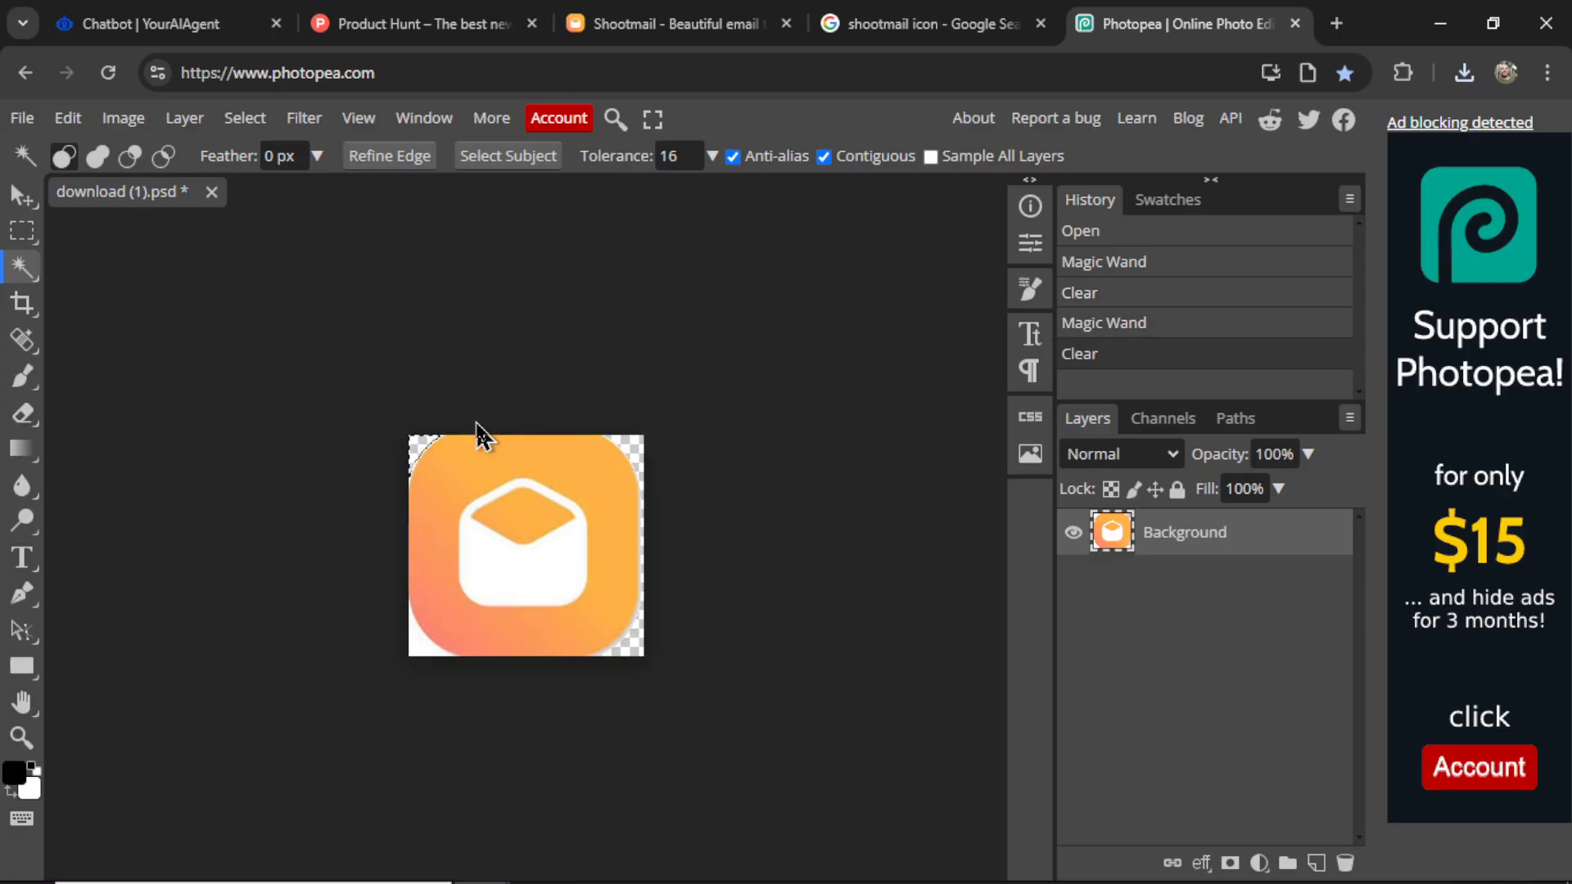
{"action": "left_click", "coordinate": [421, 642]}
{"action": "key", "text": "Delete"}
Export the cleaned Shootmail icon as a PNG
{"action": "left_click", "coordinate": [22, 117]}
{"action": "mouse_move", "coordinate": [91, 458]}
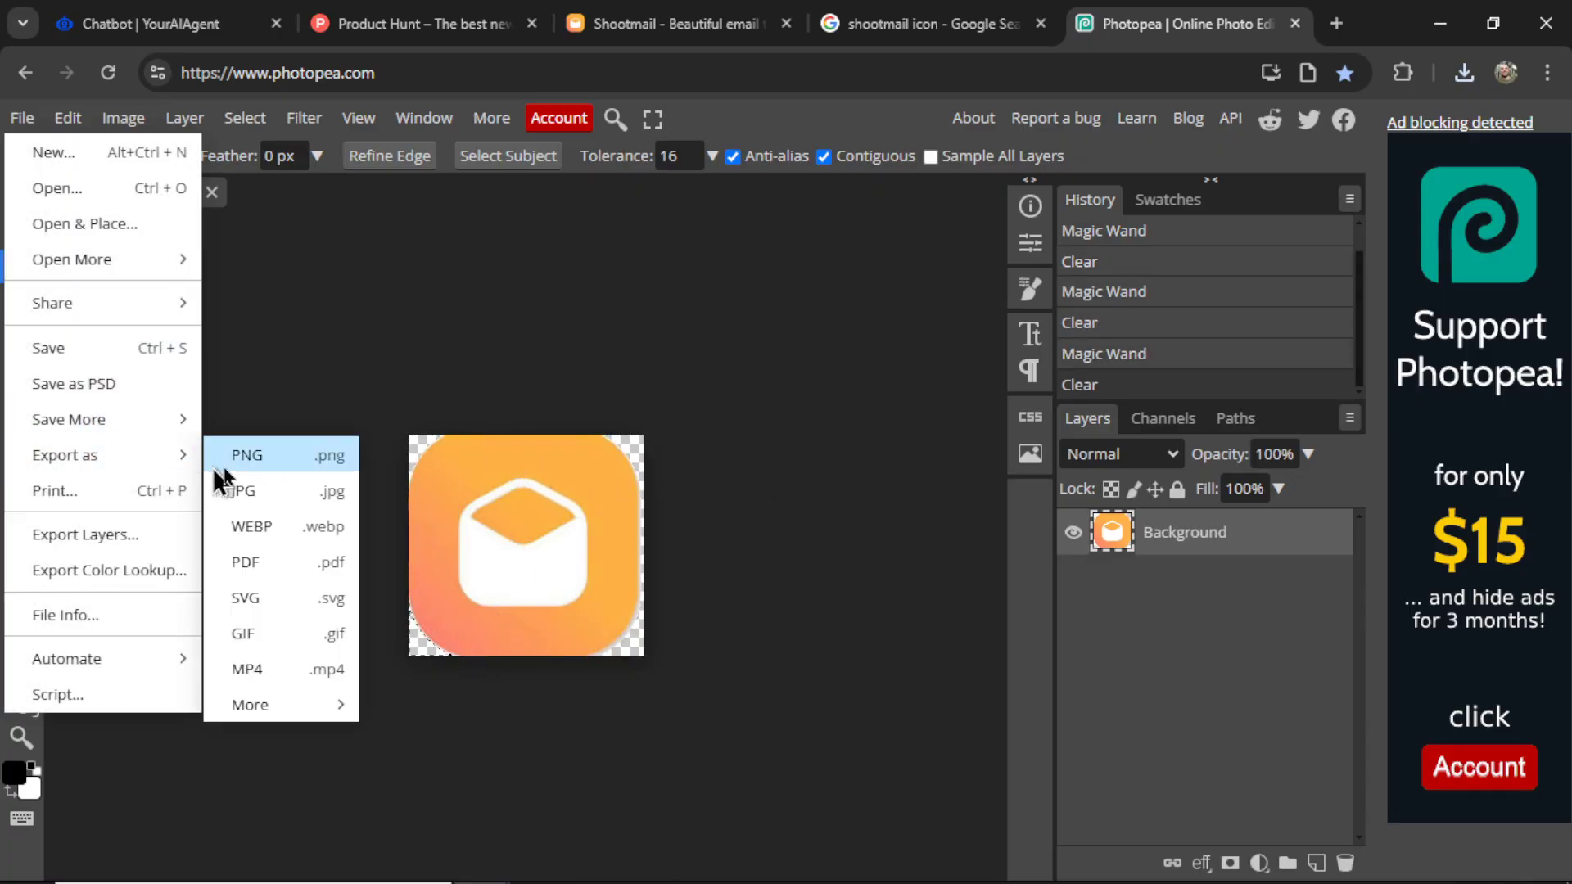
{"action": "left_click", "coordinate": [279, 456]}
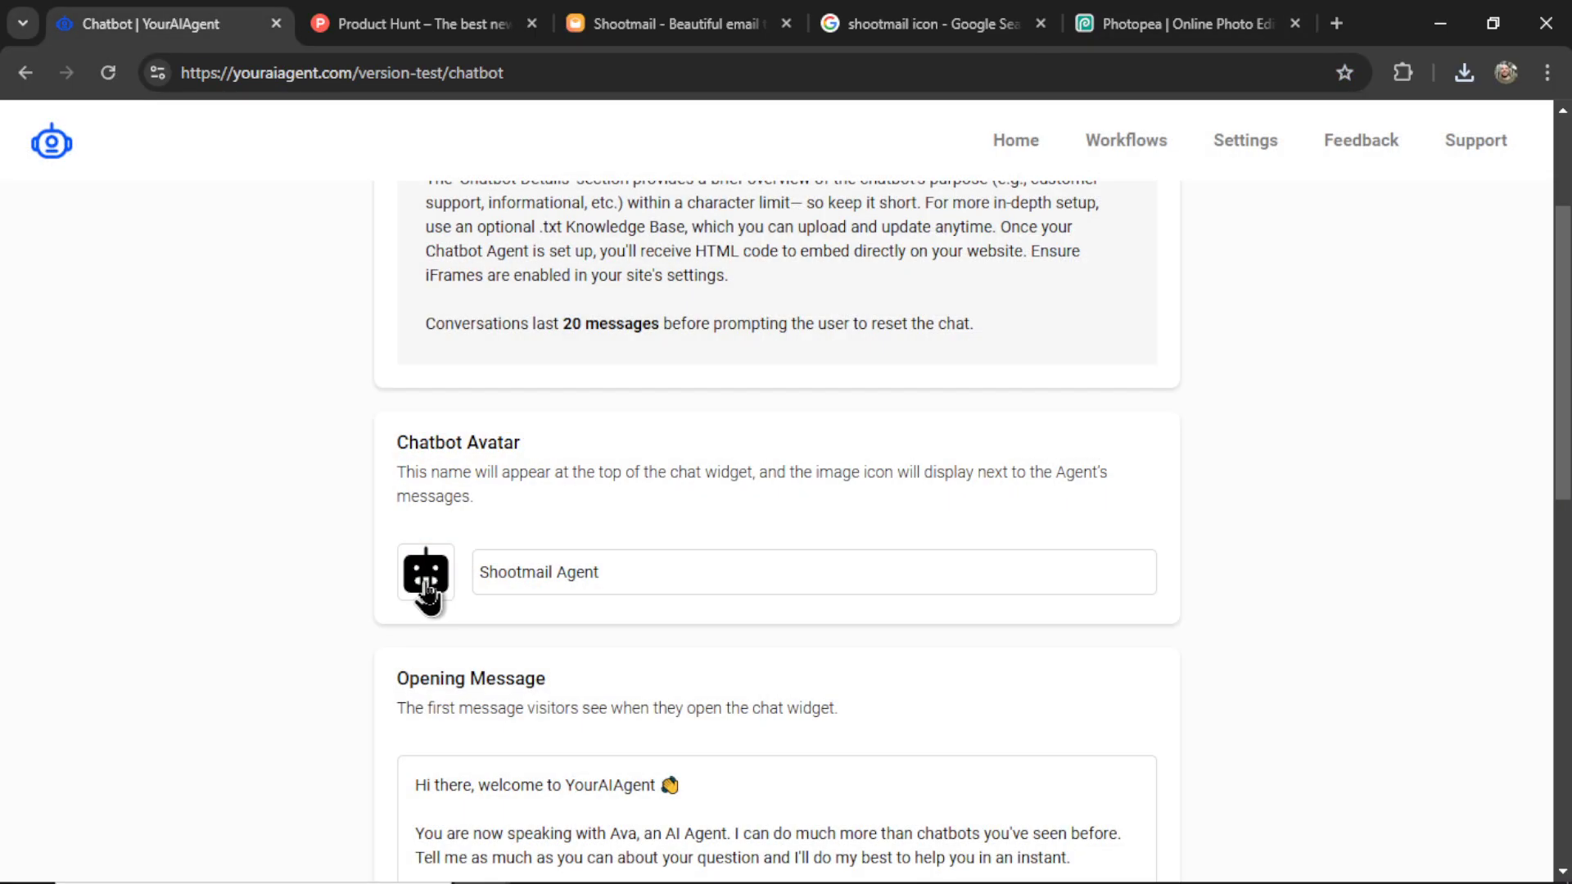
{"action": "left_click", "coordinate": [426, 573]}
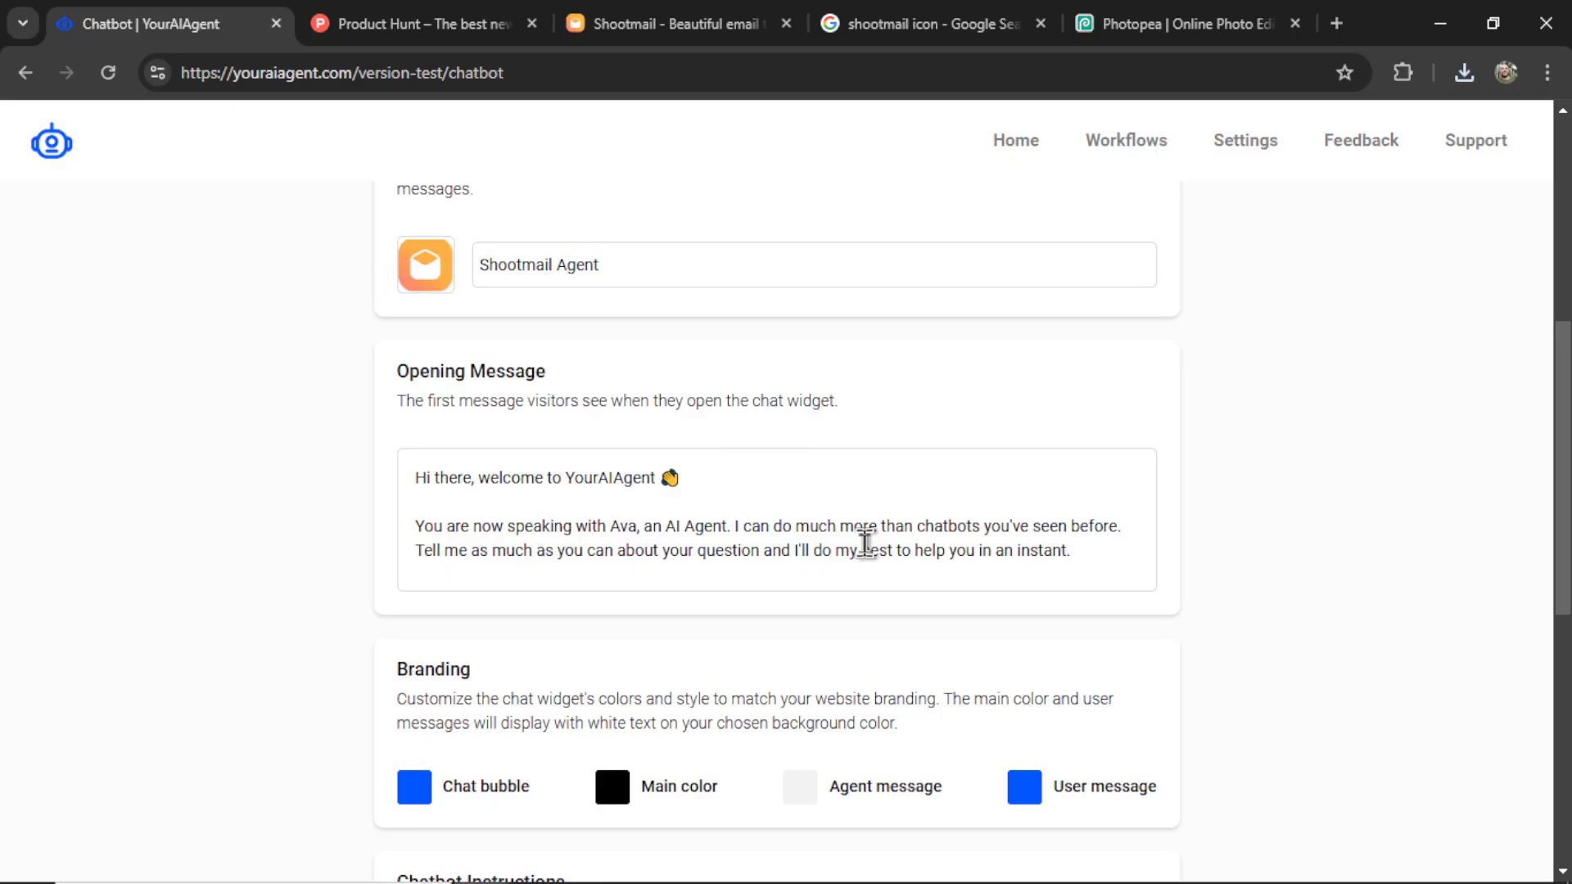
Delete 'YourAIAgent' from the chatbot's opening message greeting
{"action": "double_click", "coordinate": [614, 478]}
{"action": "key", "text": "BackSpace"}
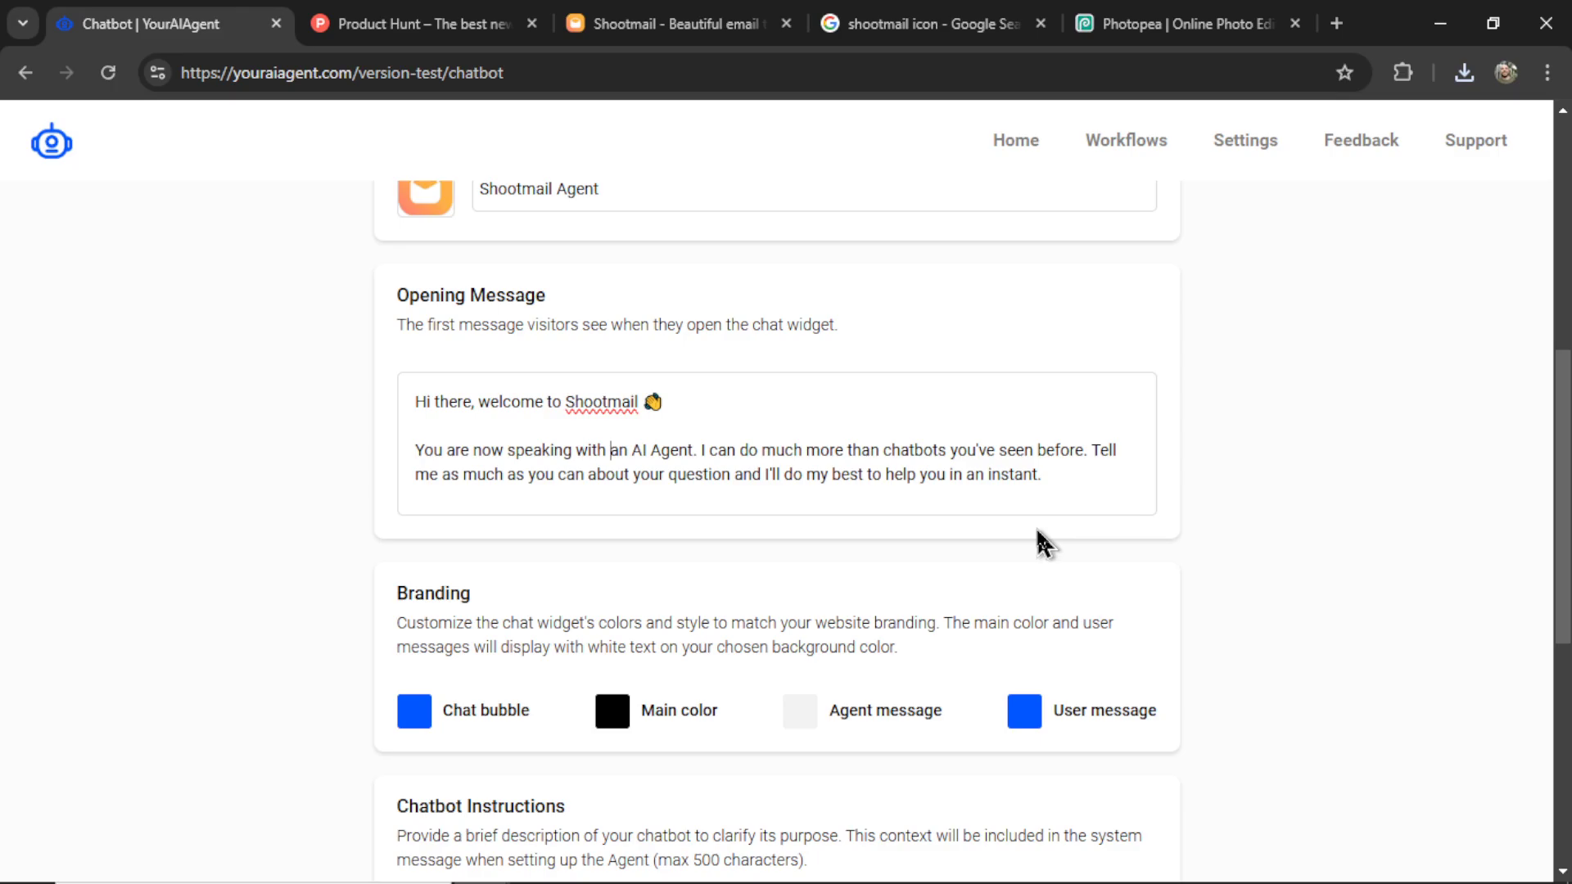
{"action": "scroll", "coordinate": [1035, 525], "scroll_direction": "down", "scroll_amount": 3}
{"action": "scroll", "coordinate": [950, 504], "scroll_direction": "down", "scroll_amount": 1}
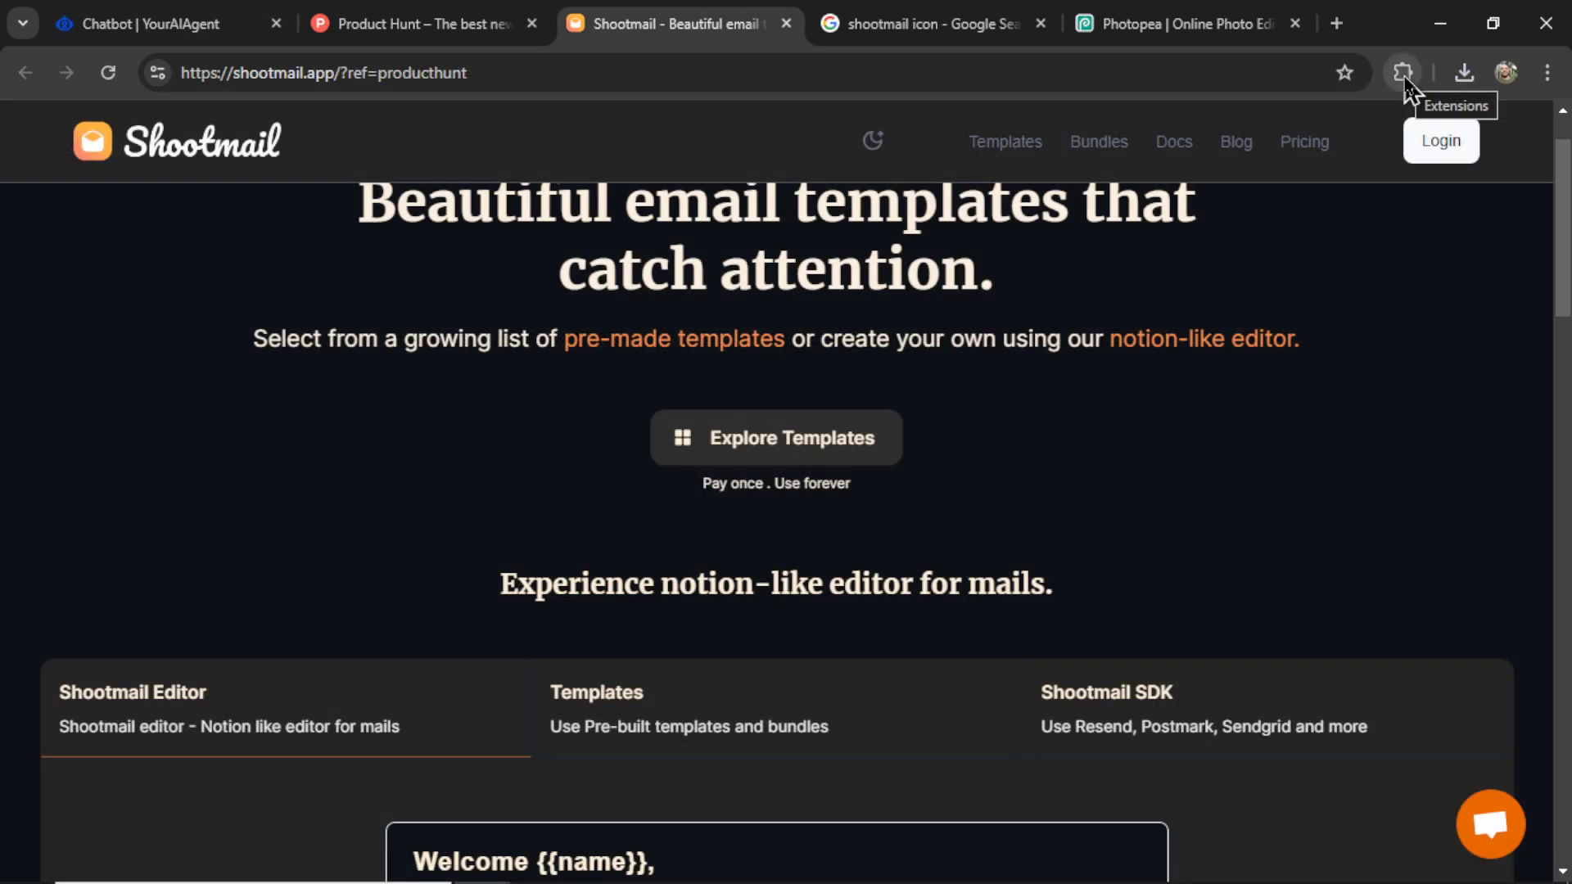
Sample Shootmail's orange #EC6800 on shootmail.app with the ColorPick eyedropper
{"action": "left_click", "coordinate": [1404, 72]}
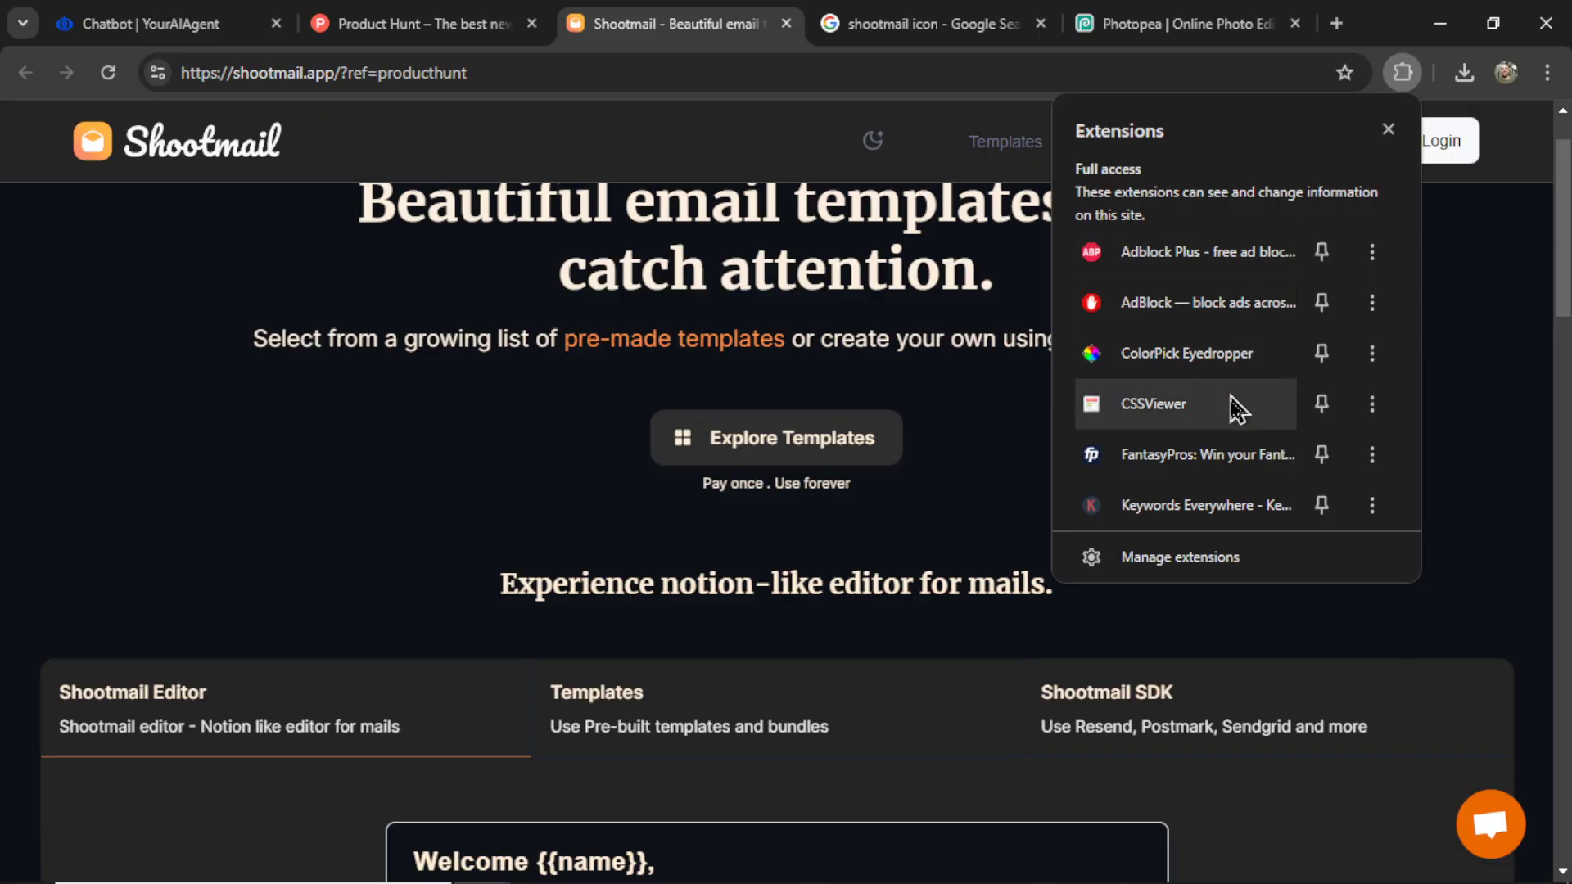
{"action": "left_click", "coordinate": [1237, 354]}
{"action": "left_click", "coordinate": [1375, 511]}
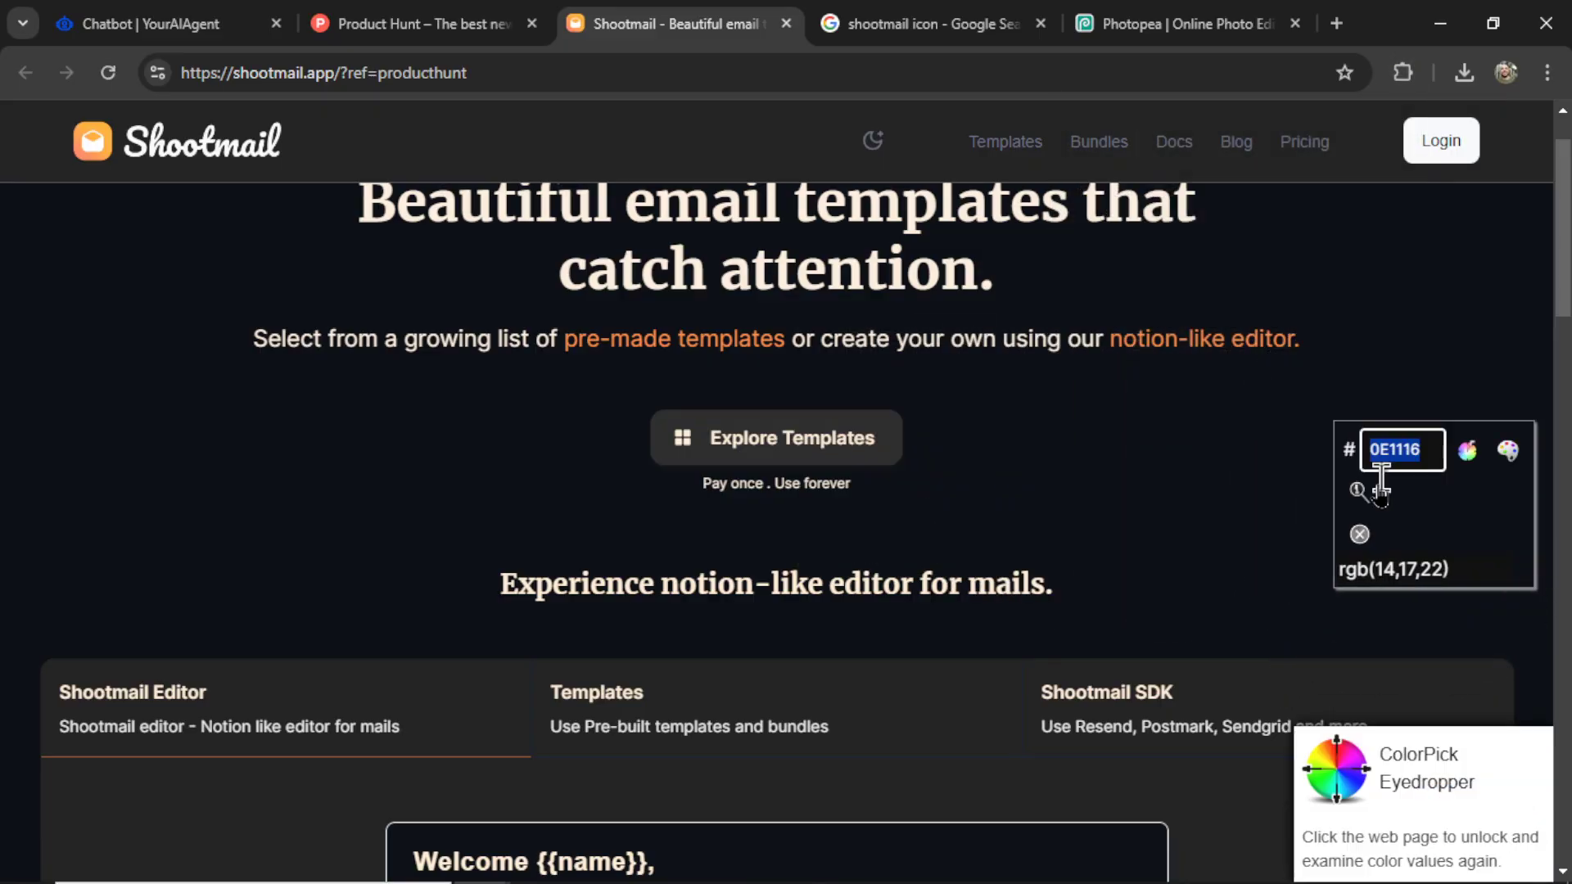
{"action": "left_click", "coordinate": [1392, 569]}
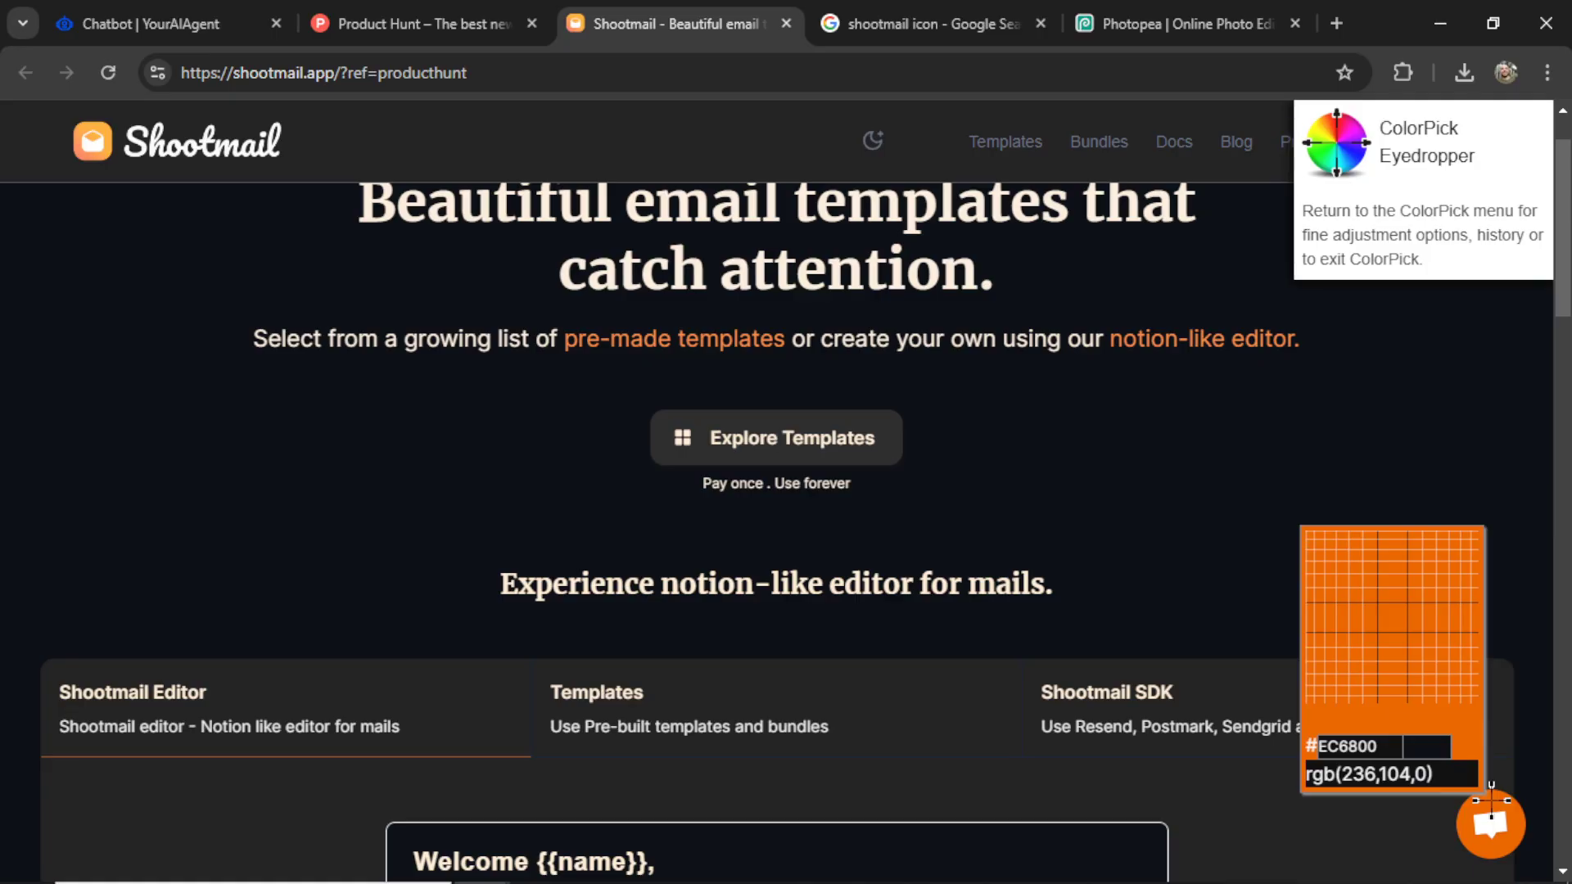
{"action": "left_click", "coordinate": [1492, 800]}
Switch the colour field to hex and replace #0057FF with orange #EC6800
{"action": "key", "text": "ctrl+1"}
{"action": "left_click", "coordinate": [616, 698]}
{"action": "left_click", "coordinate": [616, 698]}
{"action": "double_click", "coordinate": [532, 667]}
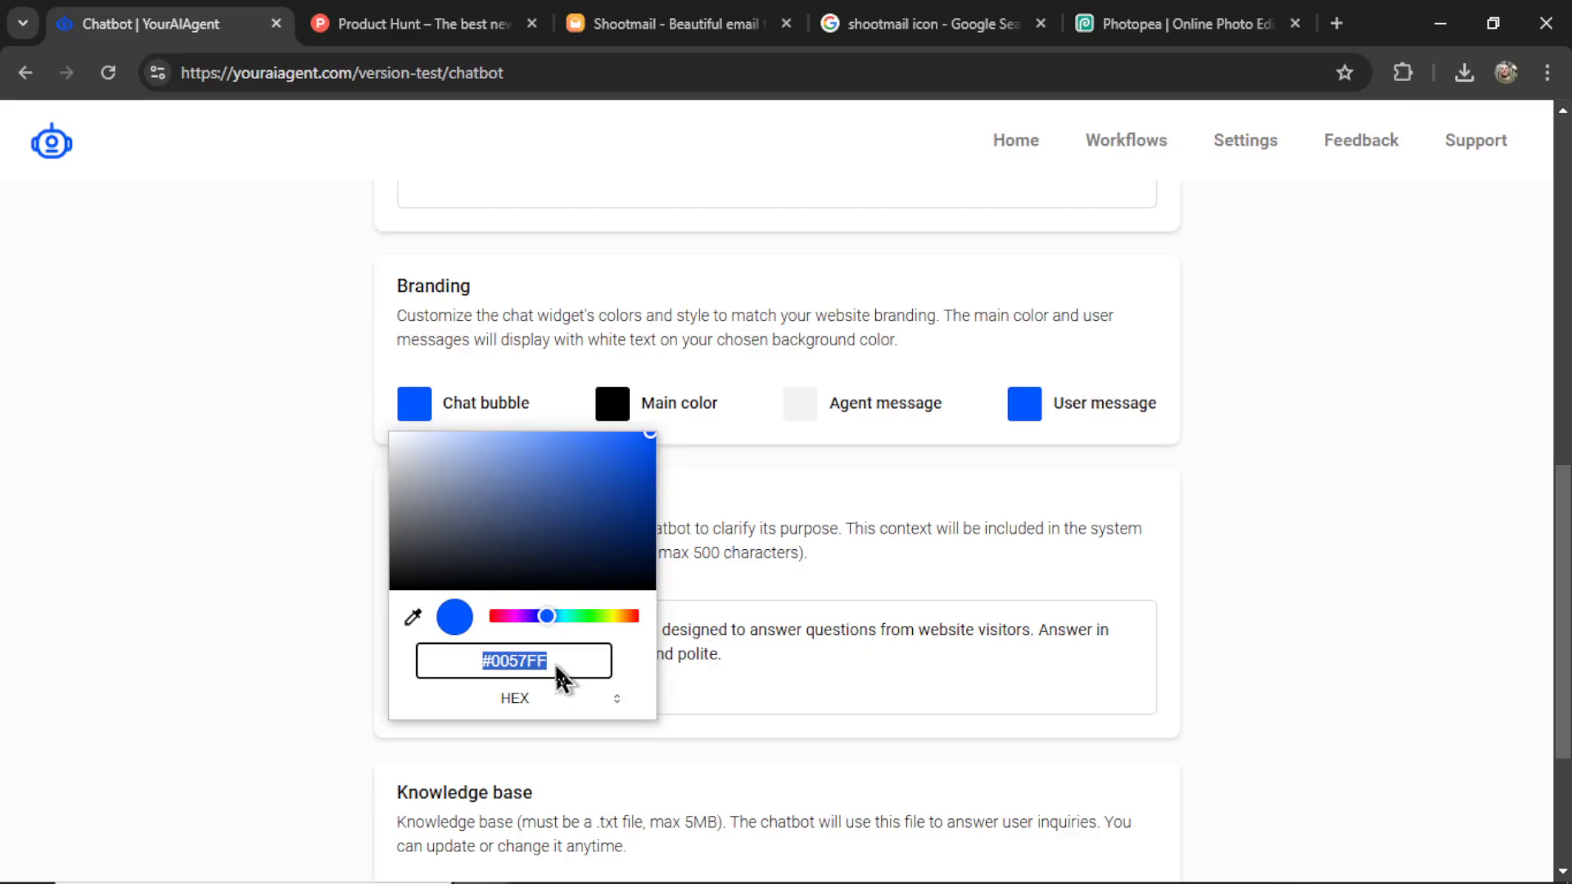
{"action": "key", "text": "ctrl+3"}
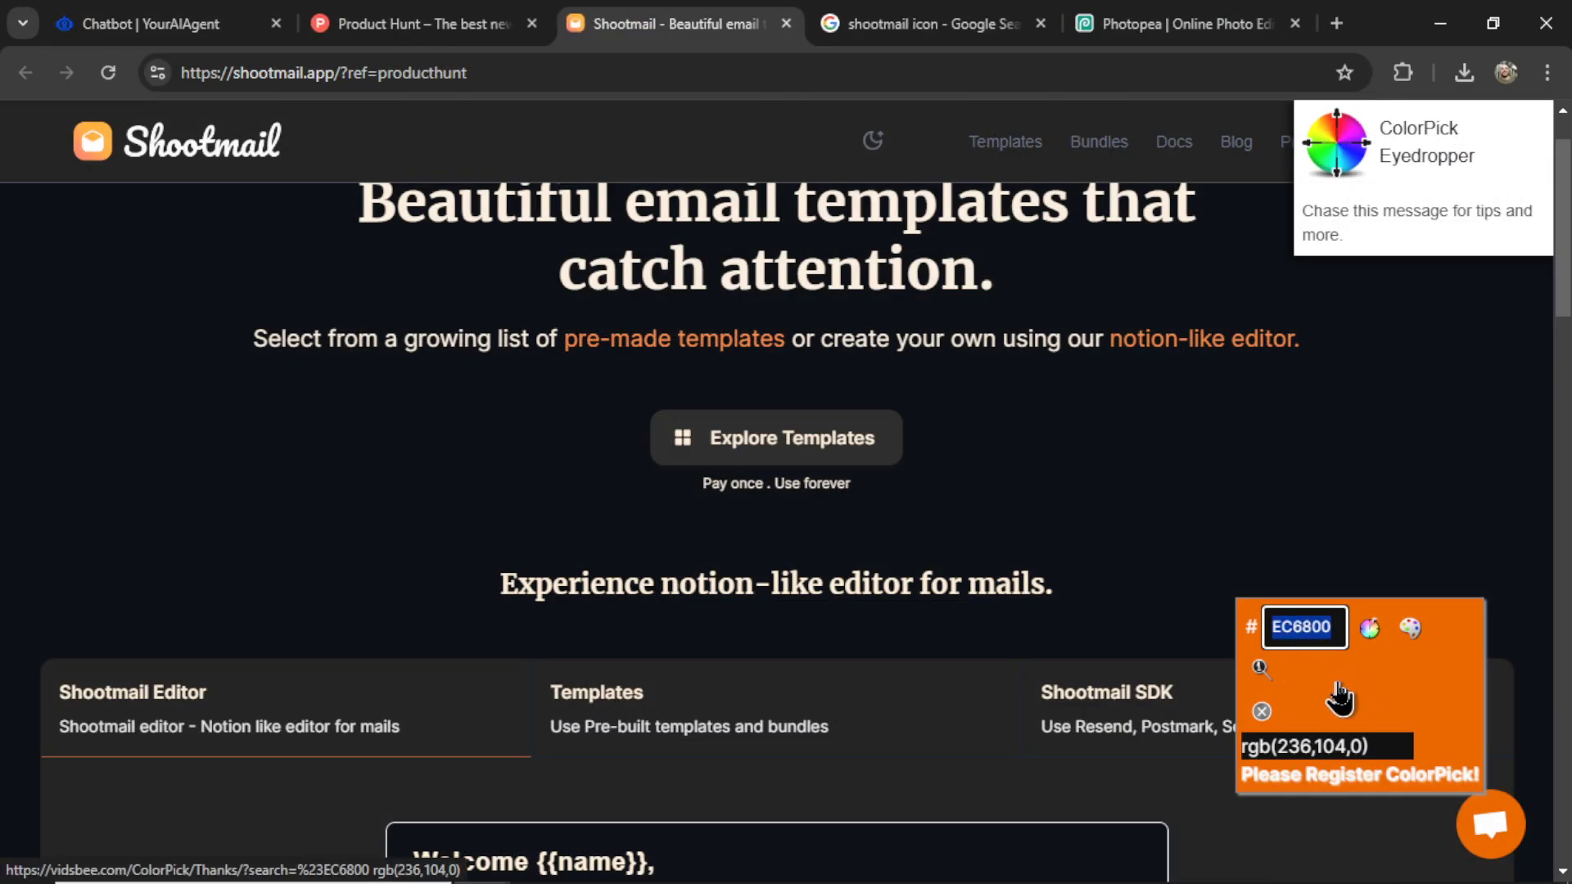
{"action": "key", "text": "ctrl+1"}
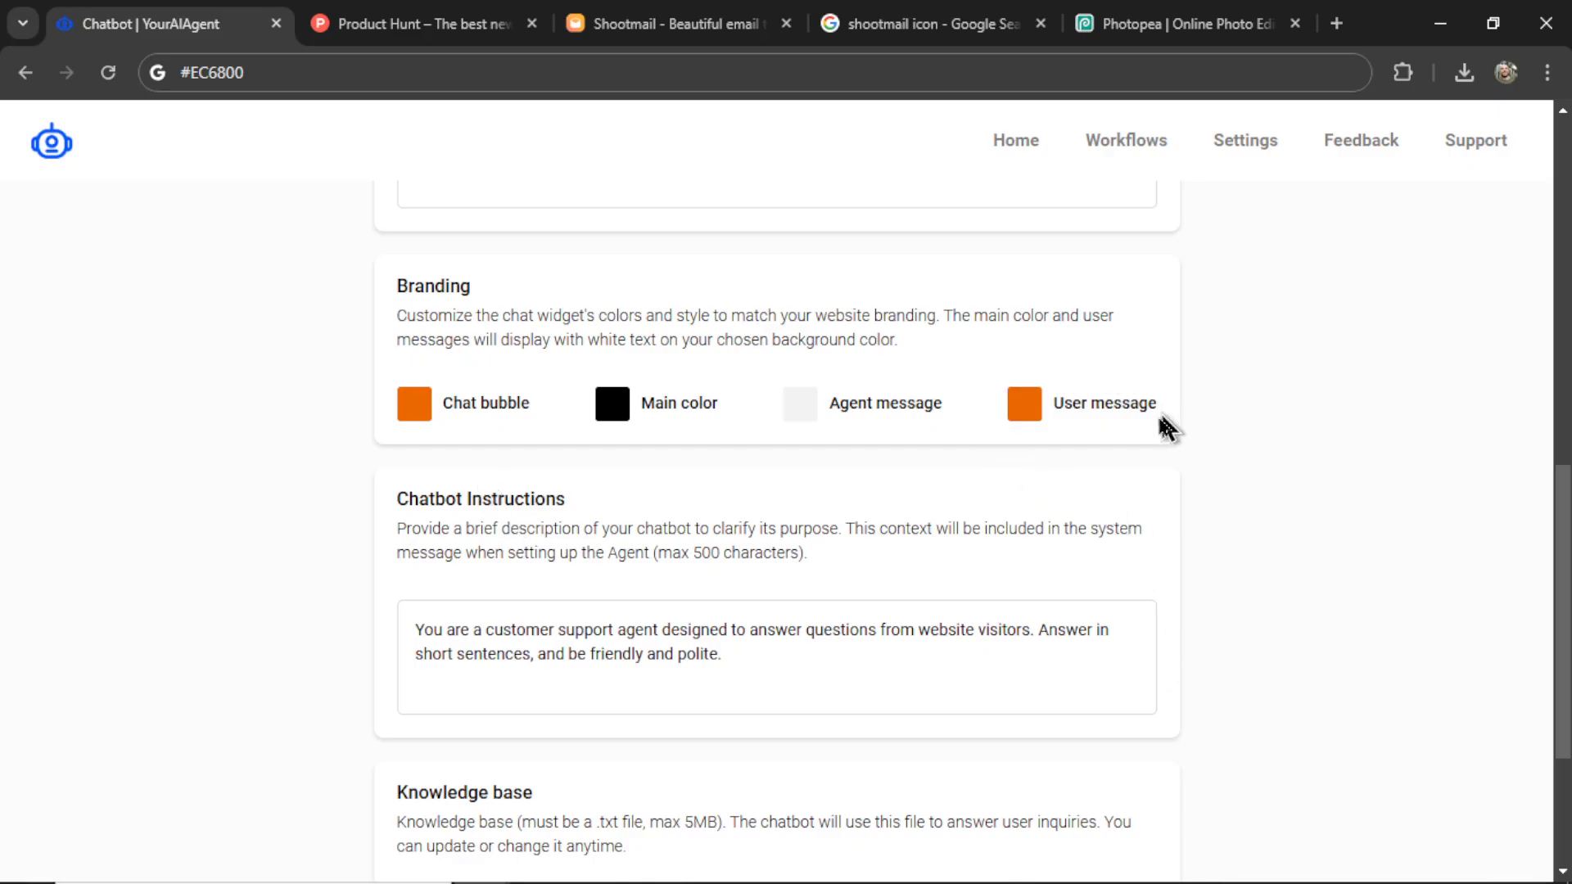
Scroll to and review the Chatbot Instructions field
{"action": "scroll", "coordinate": [1080, 449], "scroll_direction": "down", "scroll_amount": 3}
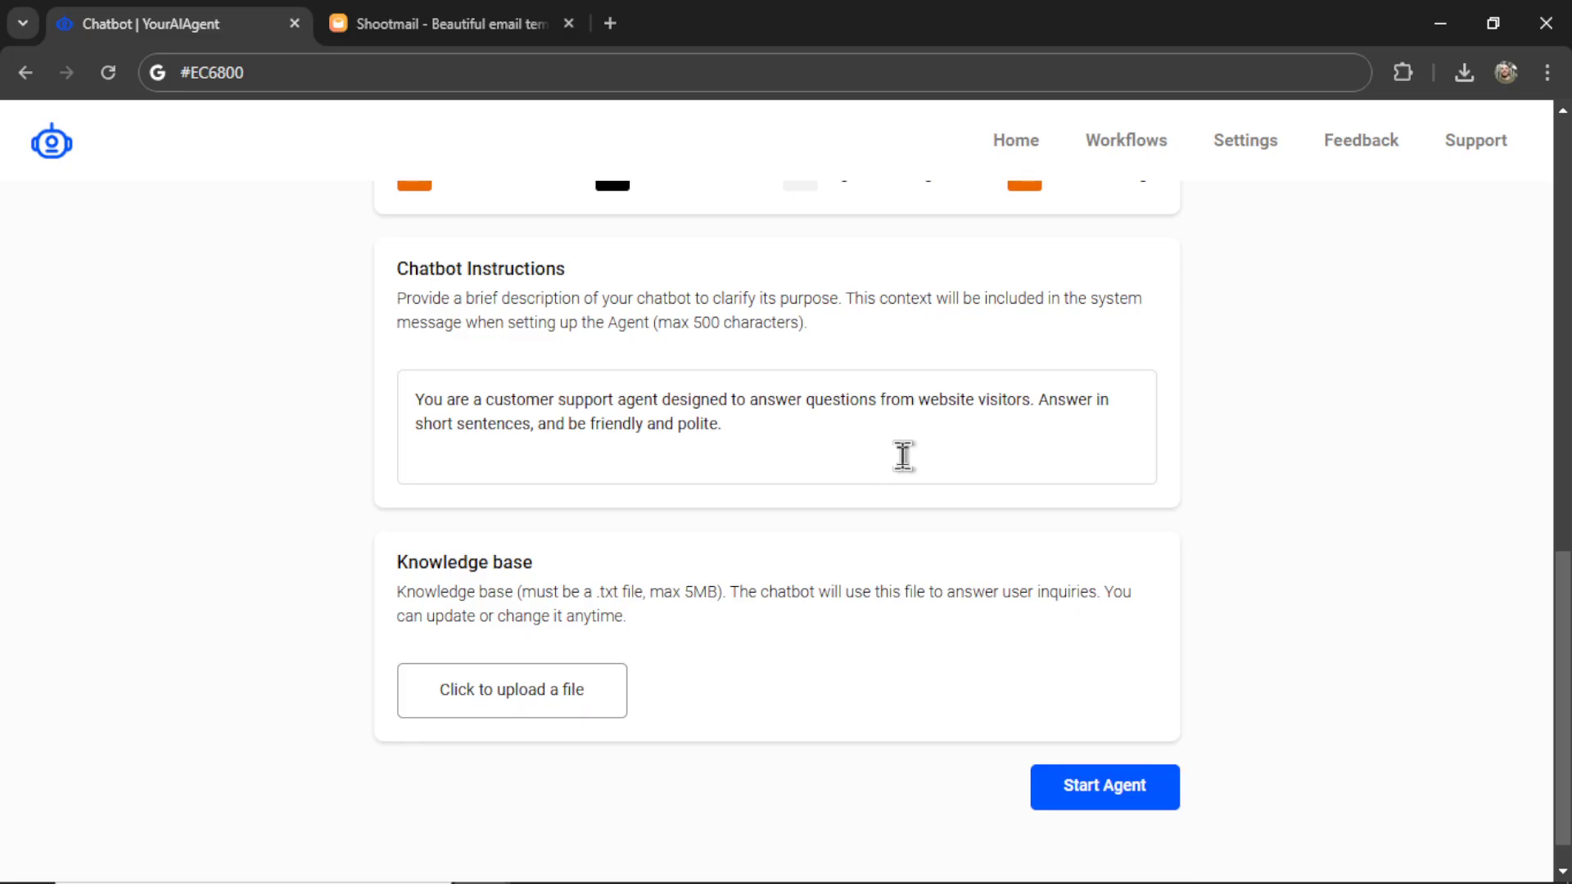
{"action": "left_click", "coordinate": [833, 434]}
{"action": "scroll", "coordinate": [848, 433], "scroll_direction": "down", "scroll_amount": 1}
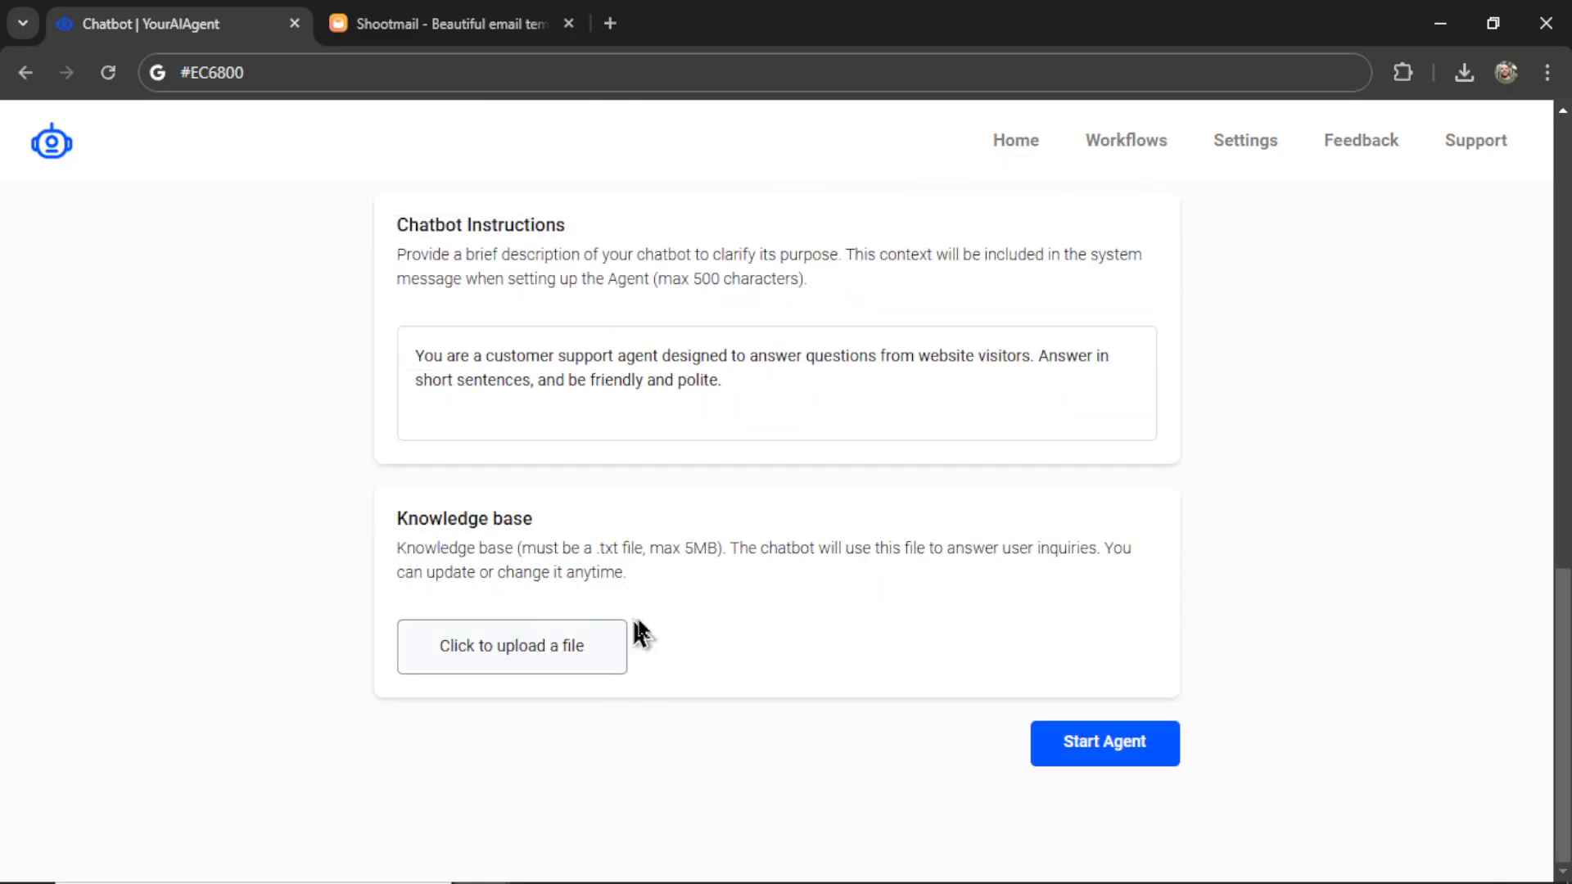
Open Shootmail's Docs and select the Overview text from Introduction onward
{"action": "key", "text": "ctrl+Tab"}
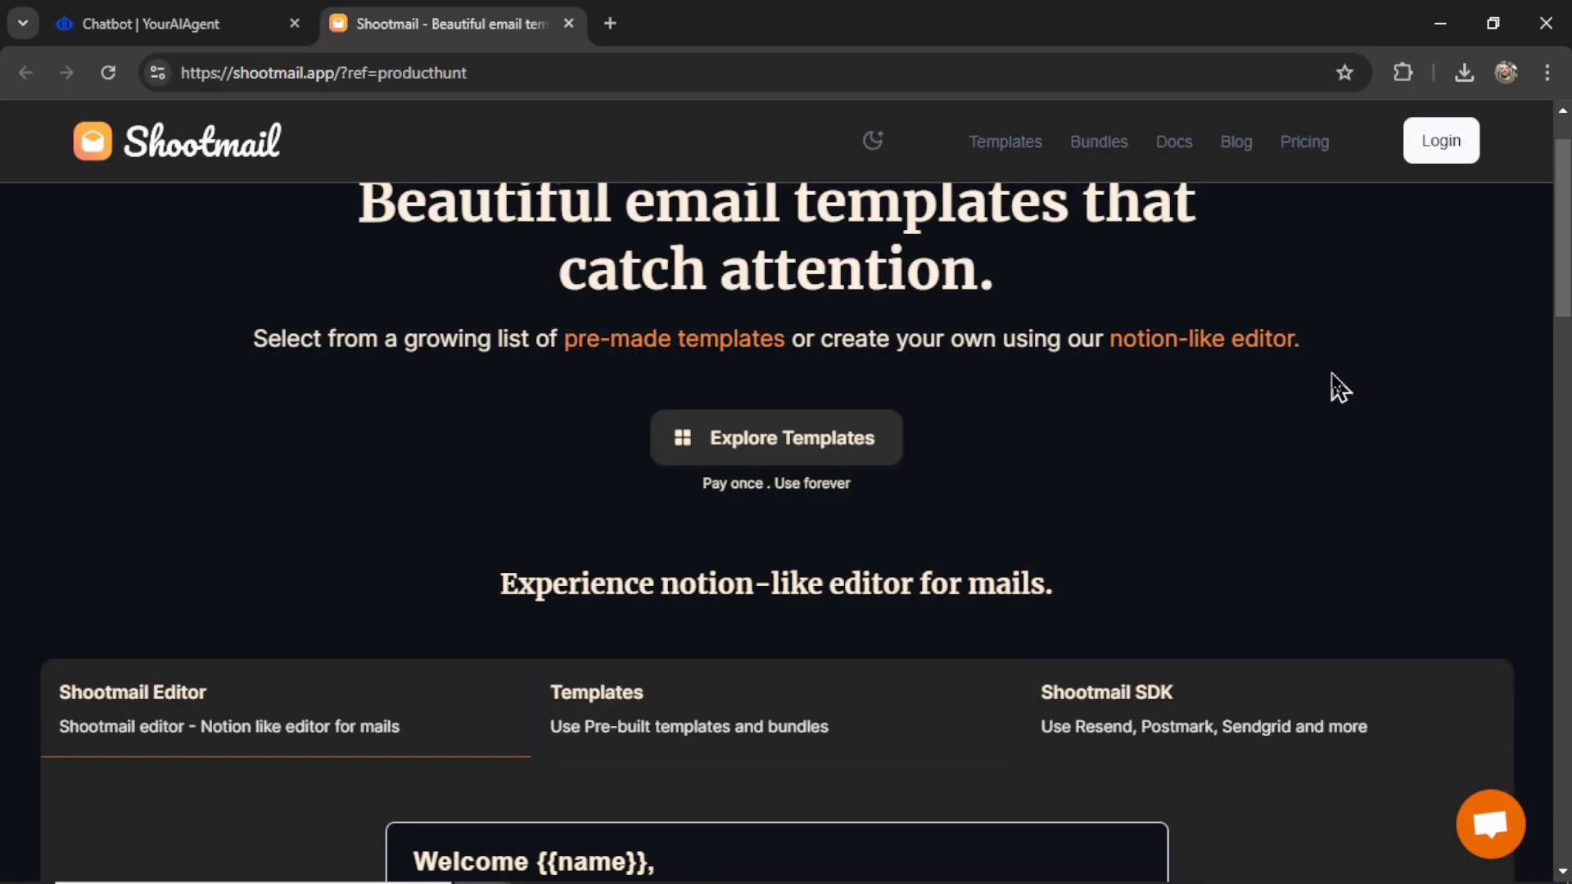
{"action": "left_click", "coordinate": [1177, 146]}
{"action": "left_click_drag", "start_coordinate": [1285, 361], "coordinate": [900, 545]}
Paste the Overview docs text, then copy and paste the Shootmail Editor article into the document
{"action": "scroll", "coordinate": [831, 396], "scroll_direction": "down", "scroll_amount": 8}
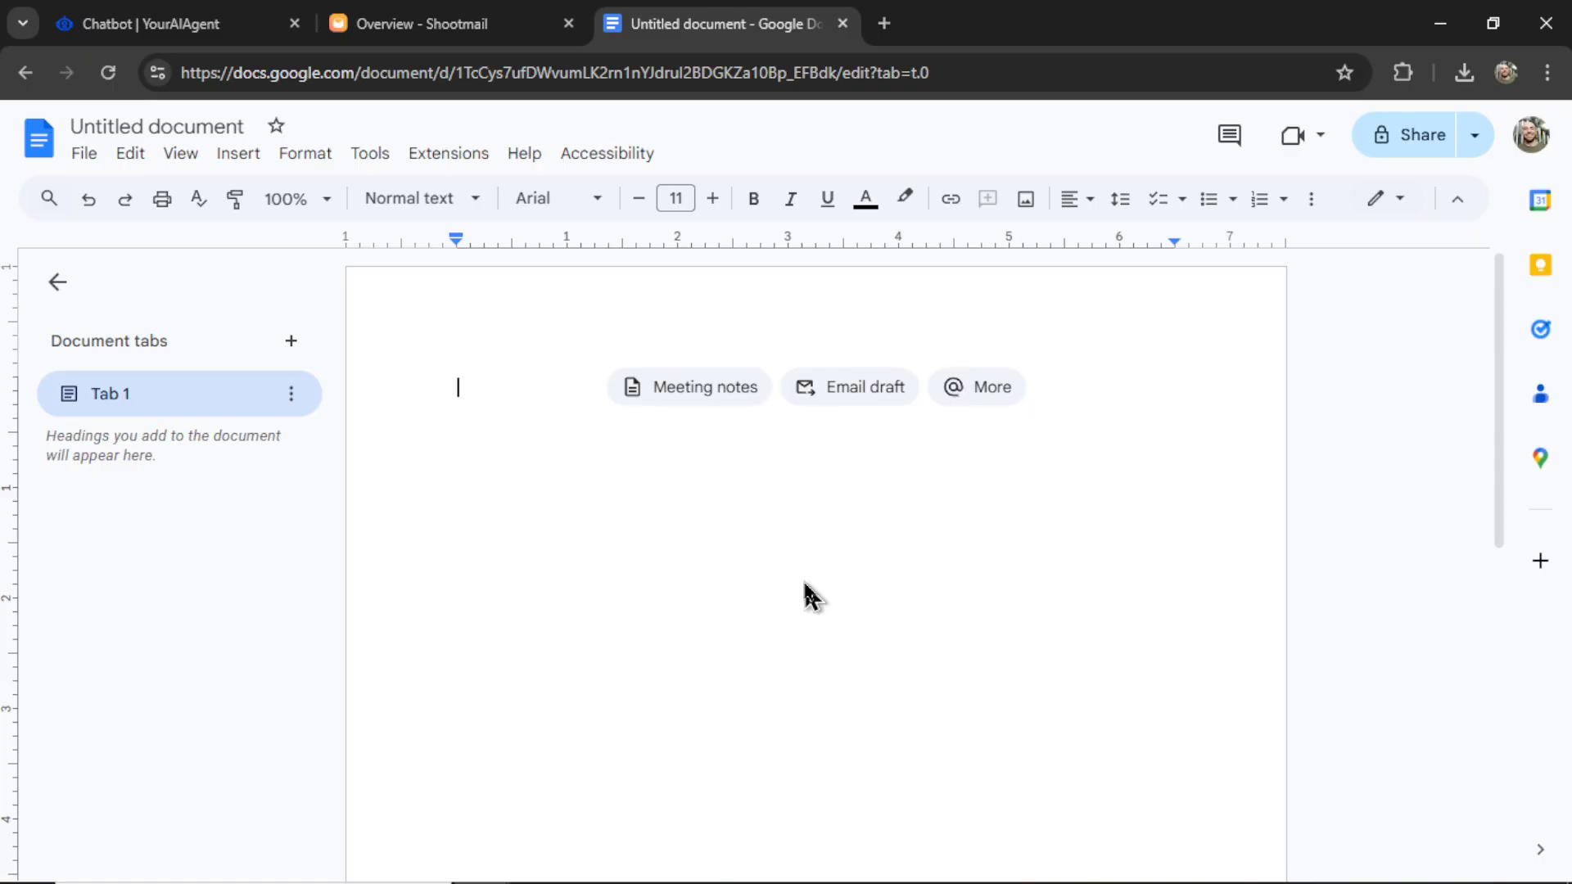
{"action": "type", "text": "Introduction Overview Welcome to Shootmail  Shootmail has purpose built, beautifully designed email templates, that are well-tested to support major email clients like Outlook, Apple mail, Gmail etc. All the templates support dark mode. Shootmail has two offerings:  Shootmail  Pre-built email templates Emails designed and tested by the Shootmail team. This is a growing list of email templates categorised by different business use cases. Templates Link   Shootmail editor Shootmail editor is notion-like editor especially designed to create highly compatible emails."}
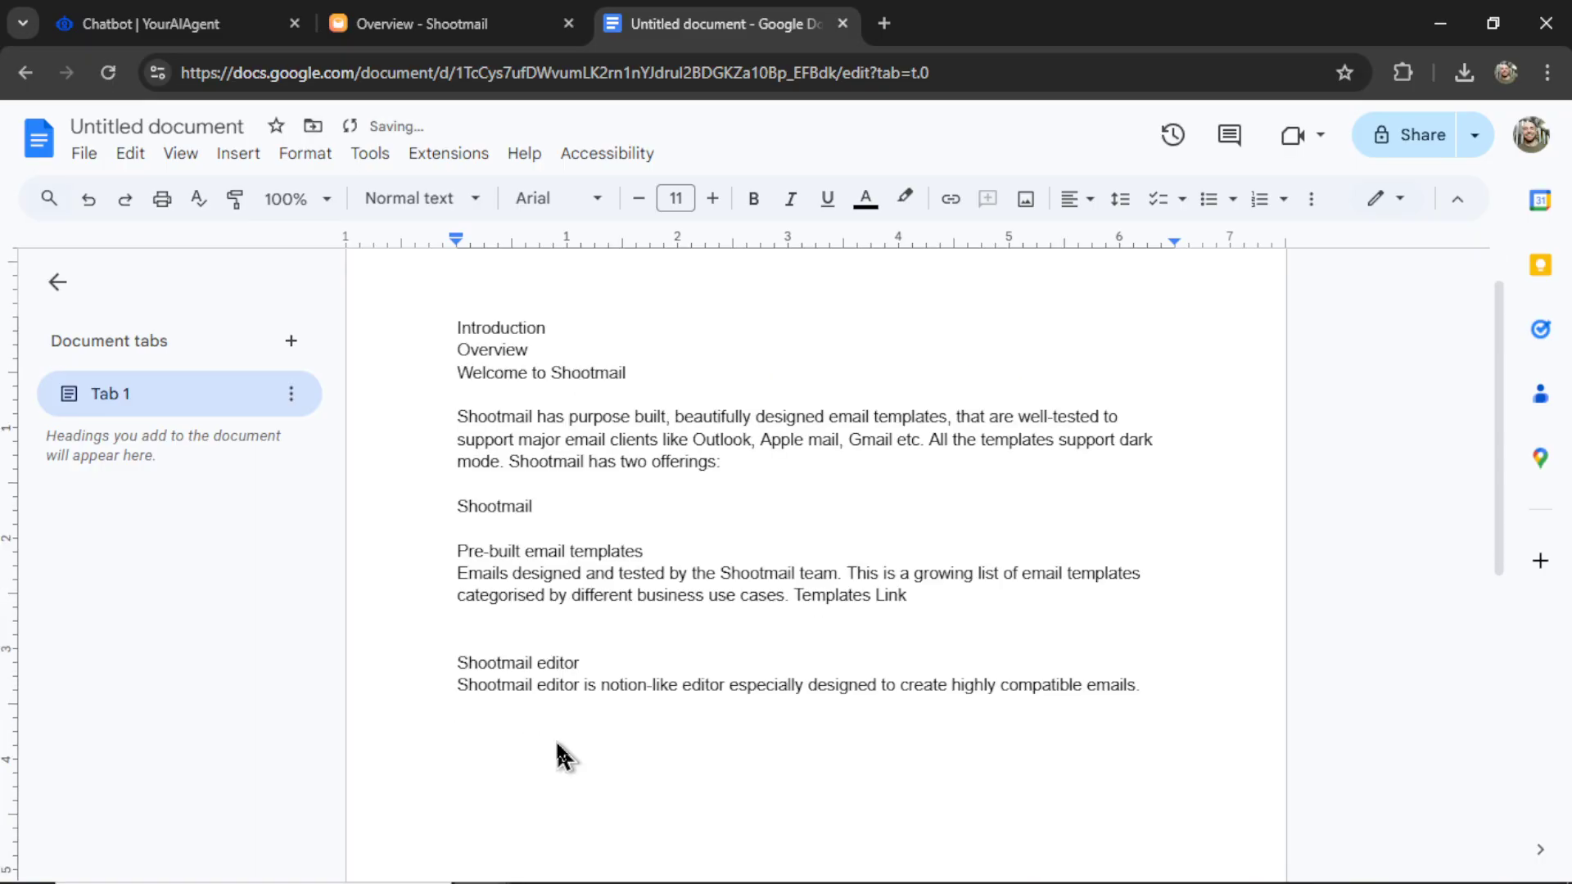
{"action": "key", "text": "ctrl+shift+Tab"}
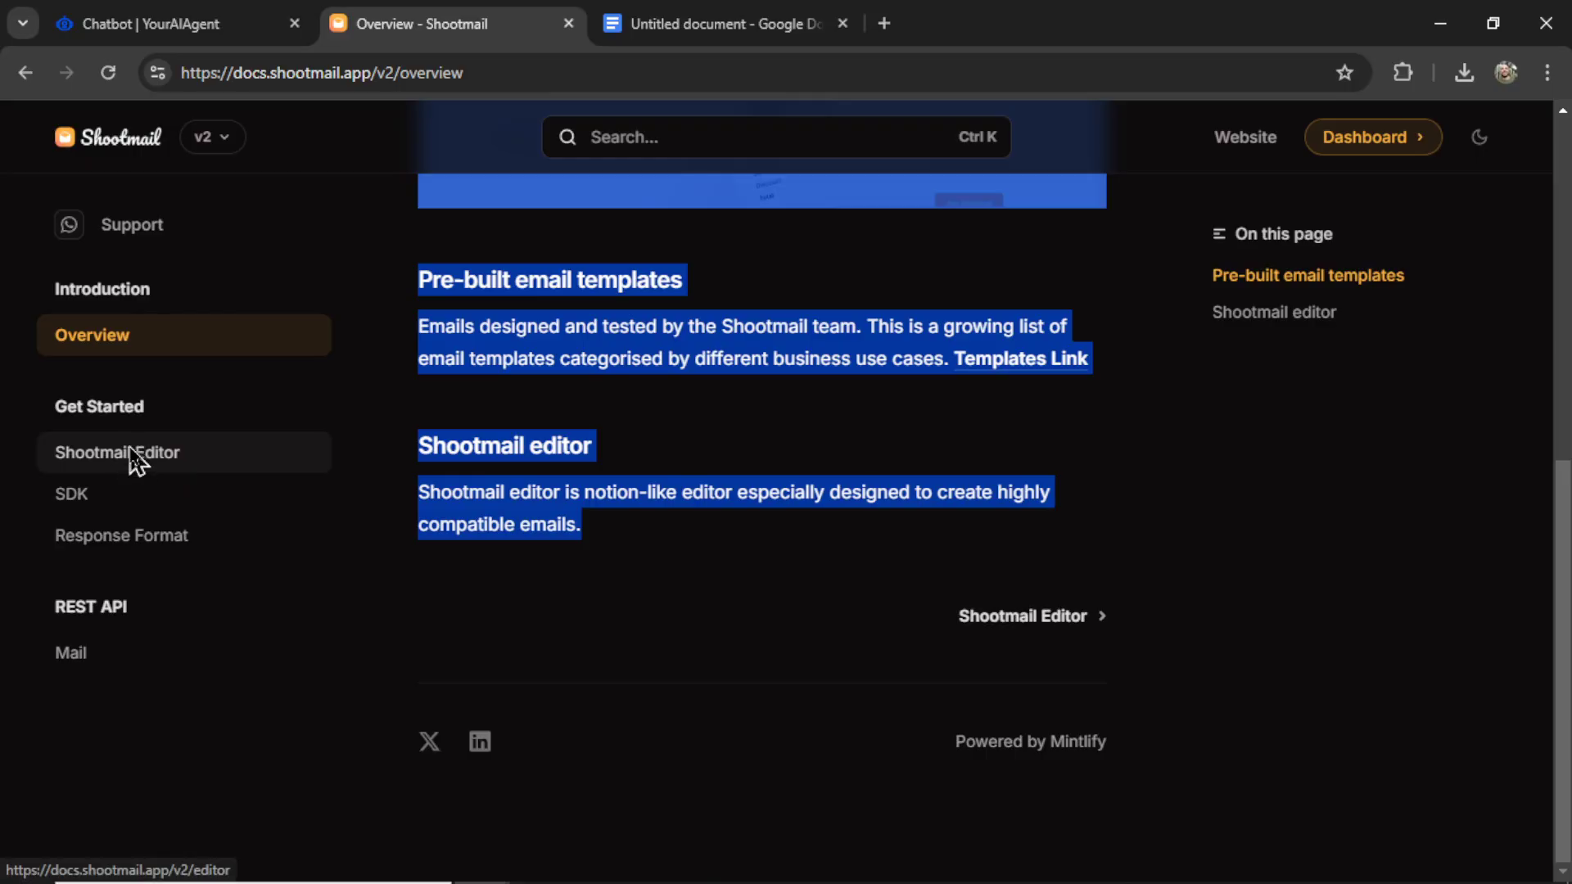
{"action": "left_click", "coordinate": [127, 455]}
{"action": "scroll", "coordinate": [678, 581], "scroll_direction": "down", "scroll_amount": 15}
{"action": "left_click", "coordinate": [1130, 551], "text": "shift"}
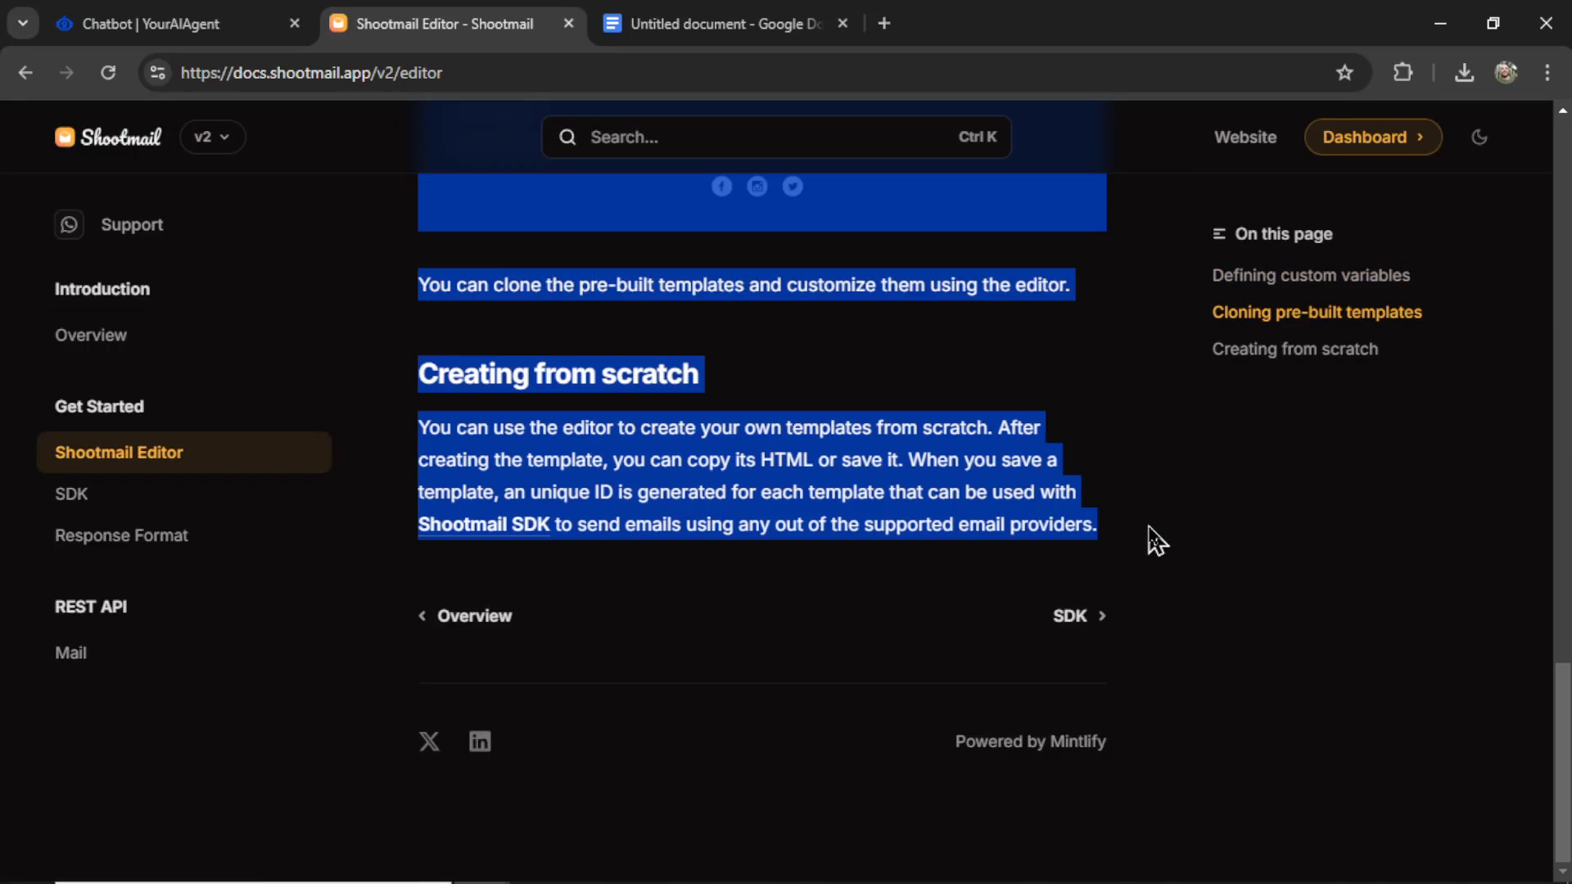
{"action": "key", "text": "ctrl+c"}
{"action": "key", "text": "ctrl+Tab"}
{"action": "key", "text": "ctrl+v"}
Append the SDK and Response Format docs pages' text to the document
{"action": "key", "text": "ctrl+shift+Tab"}
{"action": "left_click", "coordinate": [105, 501]}
{"action": "key", "text": "ctrl+Tab"}
{"action": "key", "text": "ctrl+v"}
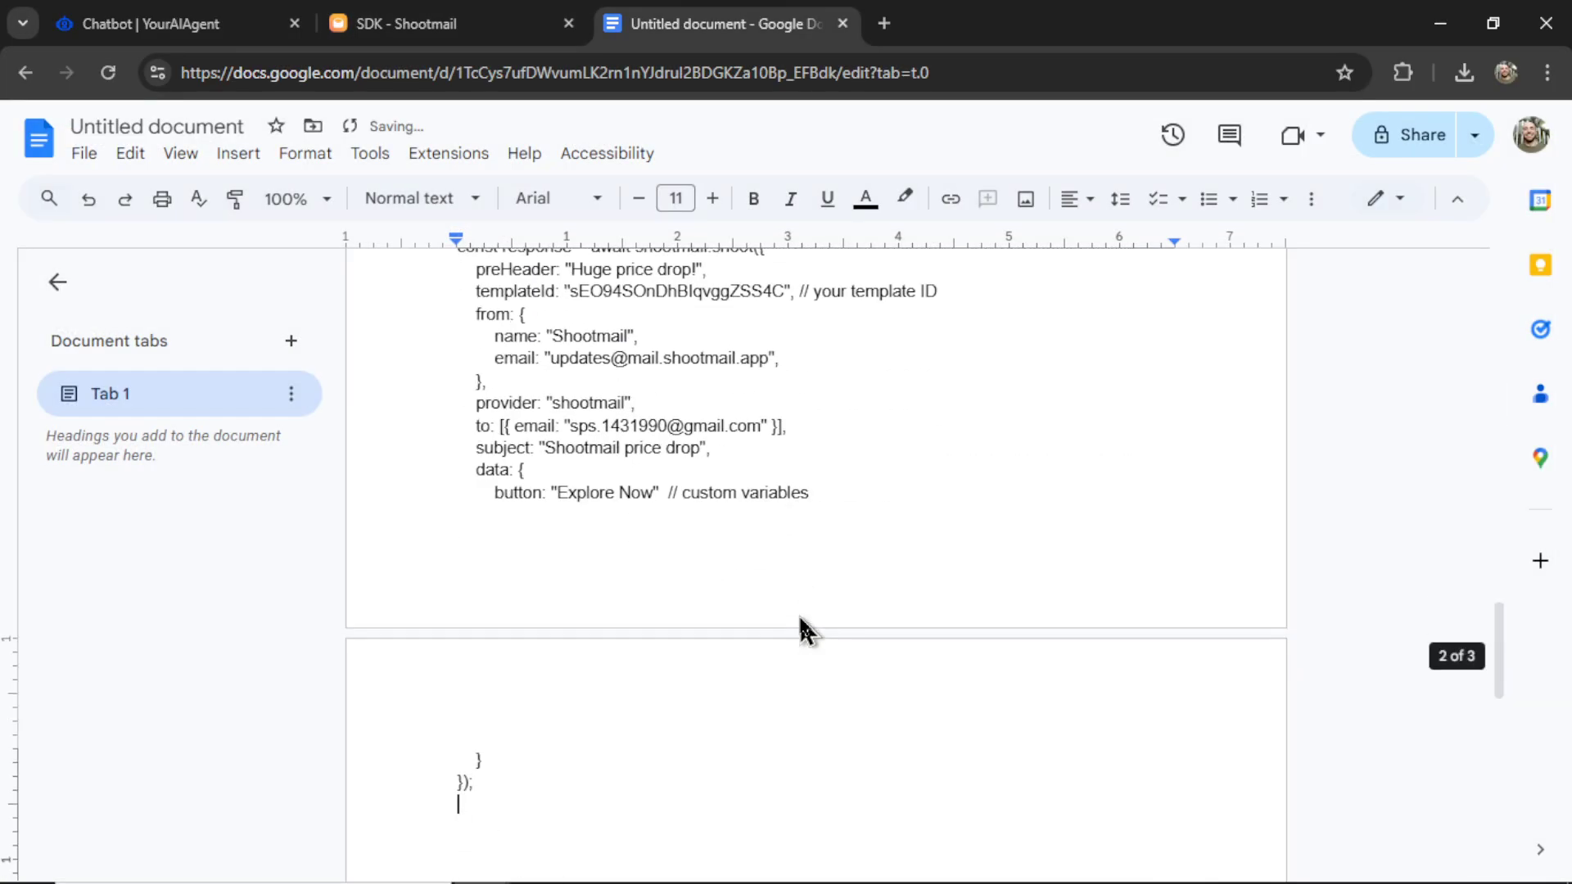
{"action": "key", "text": "ctrl+shift+Tab"}
{"action": "left_click_drag", "start_coordinate": [417, 276], "coordinate": [1003, 428]}
{"action": "scroll", "coordinate": [860, 369], "scroll_direction": "down", "scroll_amount": 5}
{"action": "scroll", "coordinate": [989, 438], "scroll_direction": "down", "scroll_amount": 10}
{"action": "left_click", "coordinate": [744, 33]}
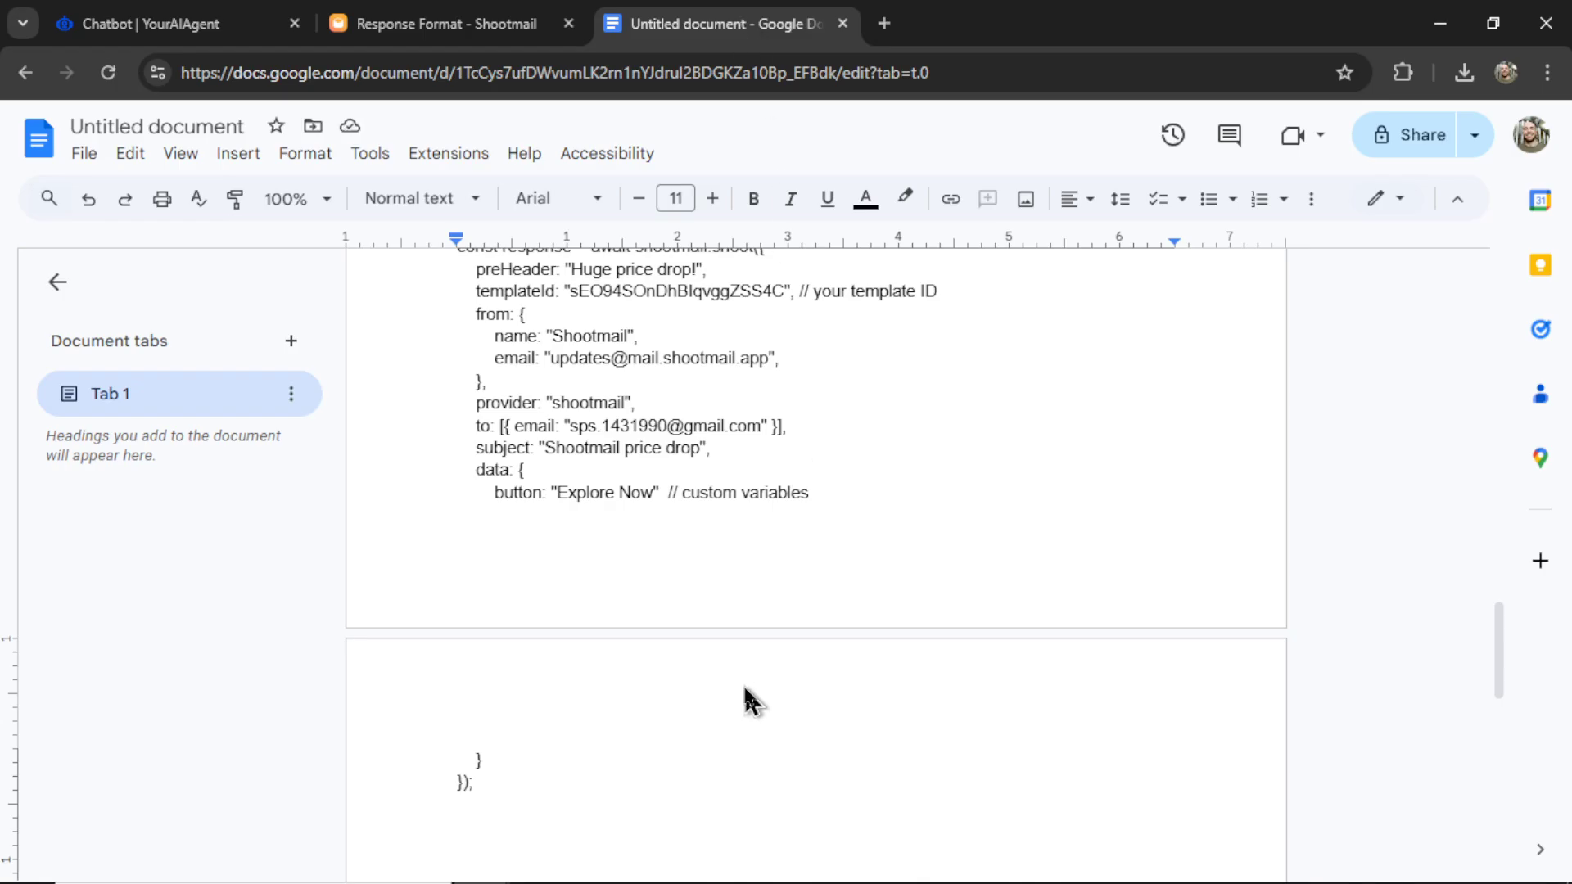
{"action": "key", "text": "ctrl+v"}
Copy the Mail REST API page text and paste it at the end of the document
{"action": "key", "text": "ctrl+shift+Tab"}
{"action": "left_click", "coordinate": [82, 655]}
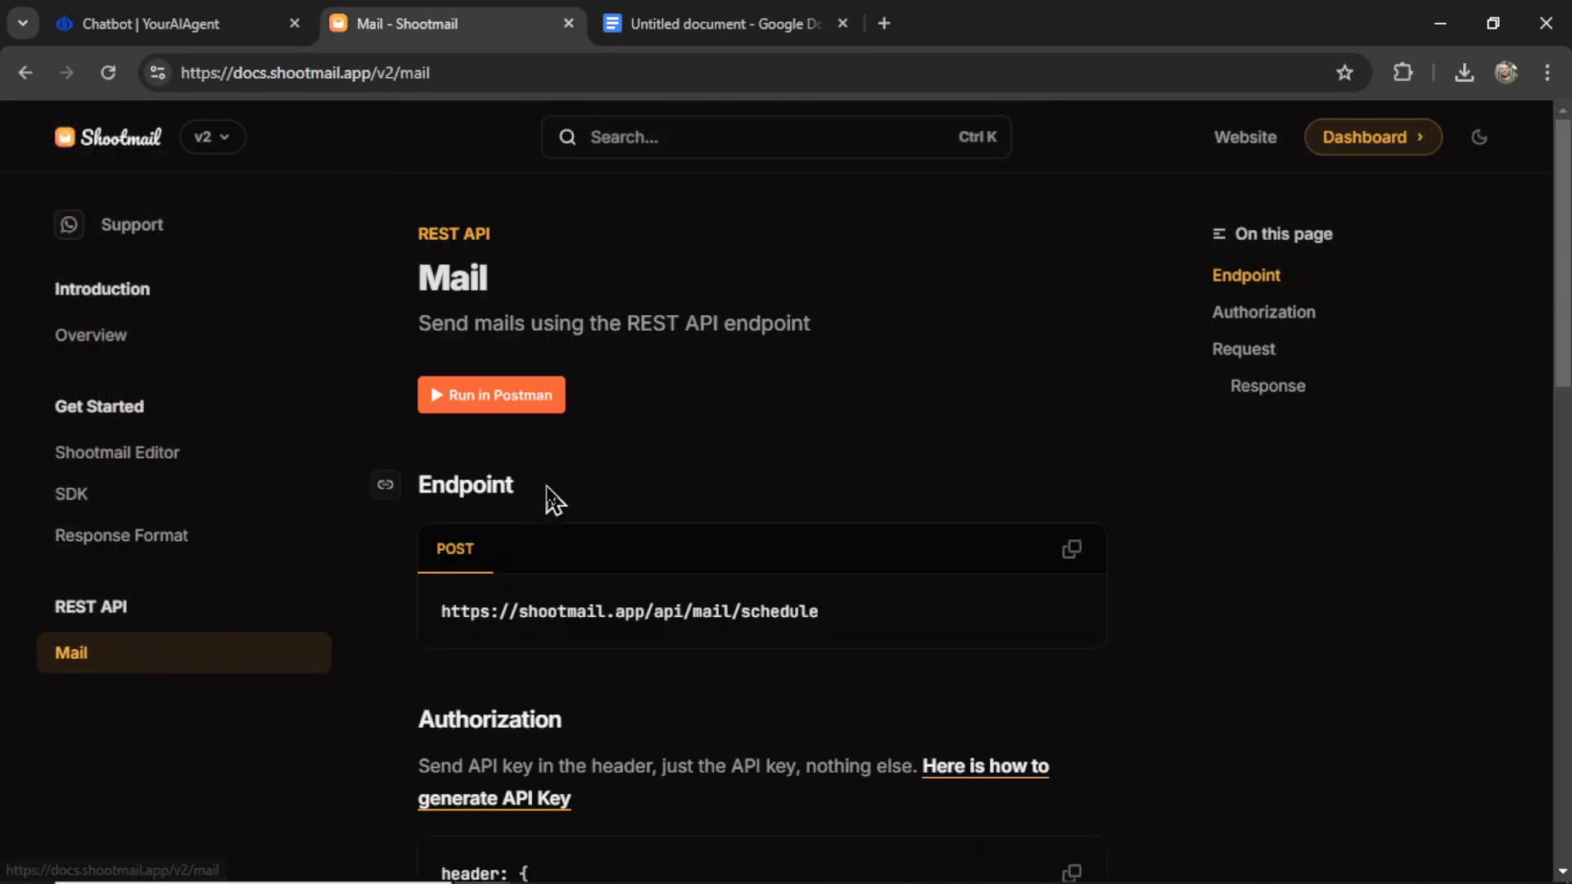
{"action": "left_click_drag", "start_coordinate": [415, 263], "coordinate": [866, 520]}
{"action": "scroll", "coordinate": [866, 520], "scroll_direction": "down", "scroll_amount": 15}
{"action": "key", "text": "ctrl+c"}
{"action": "key", "text": "ctrl+Tab"}
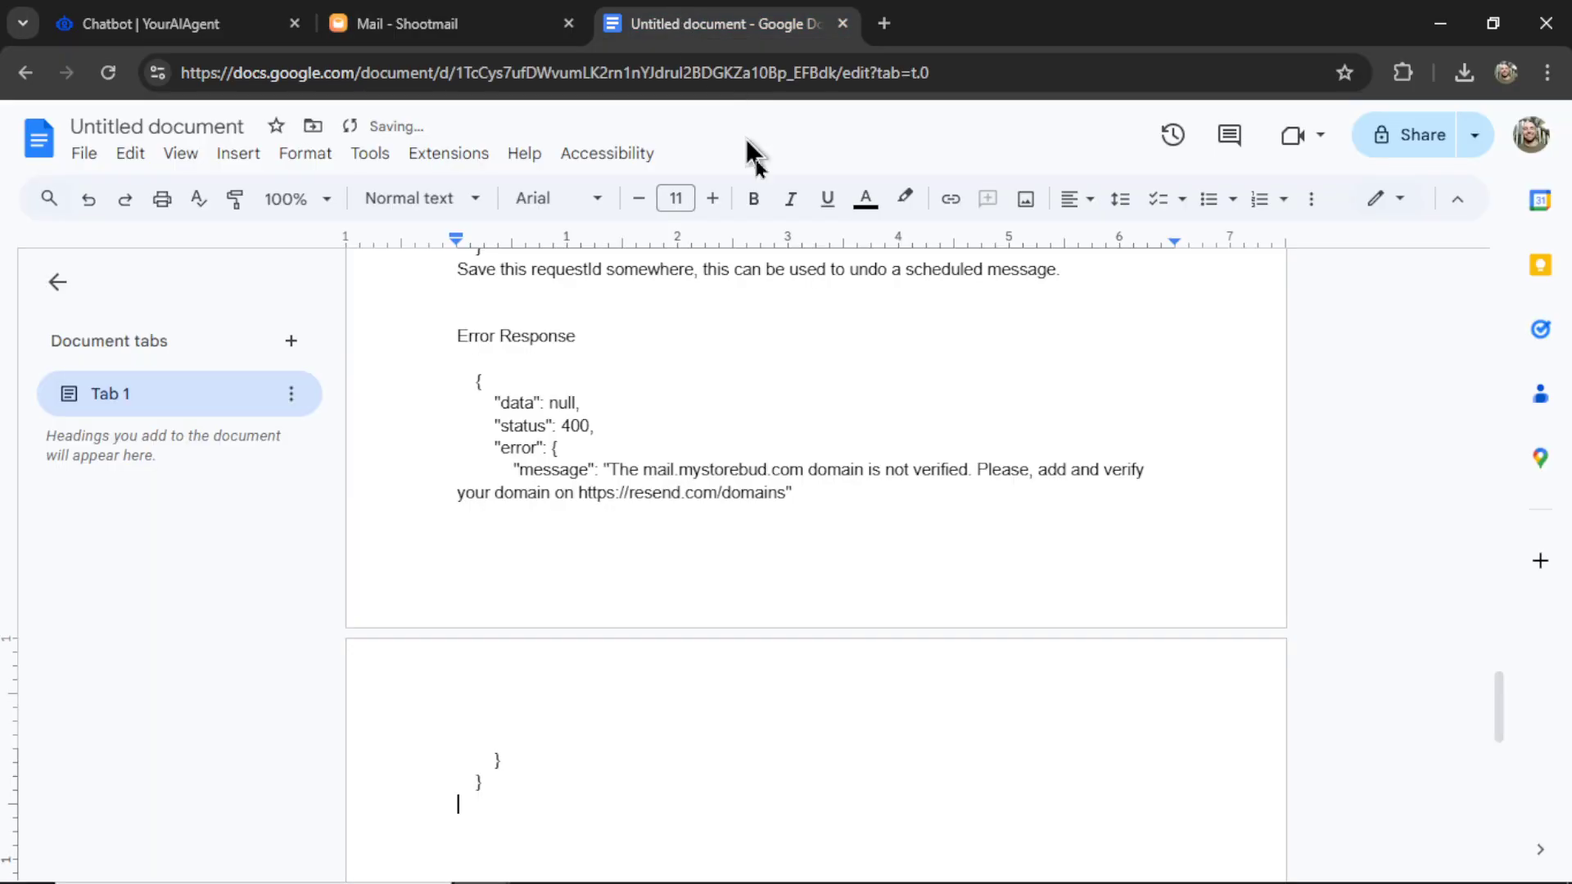
{"action": "key", "text": "ctrl+v"}
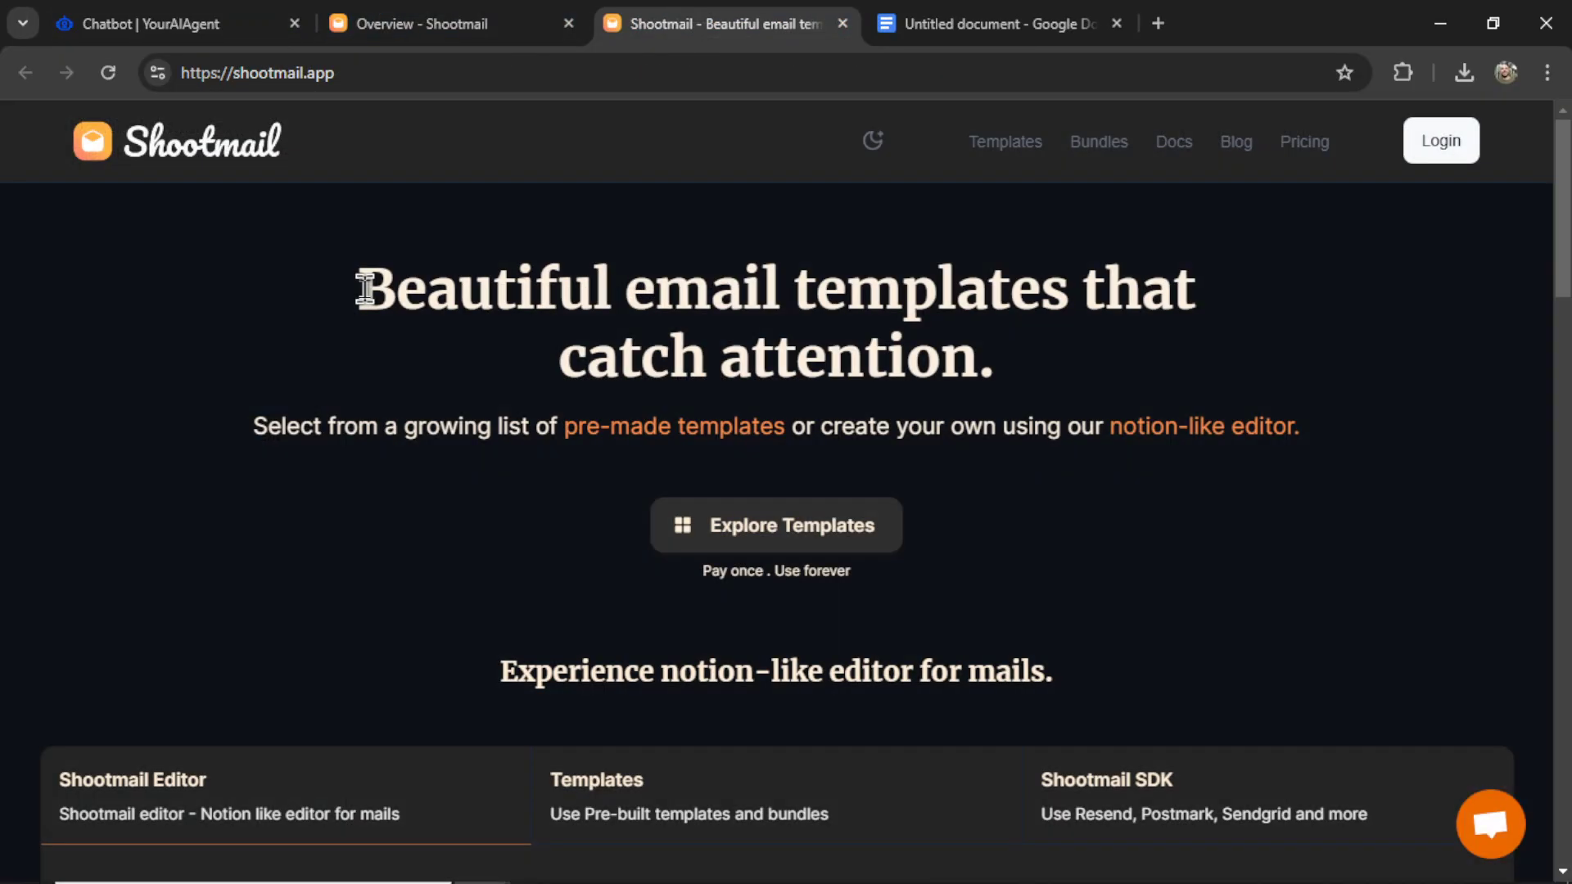
Copy the Shootmail homepage text from 'Beautiful' downward
{"action": "left_click_drag", "start_coordinate": [364, 288], "coordinate": [1235, 467]}
{"action": "scroll", "coordinate": [1228, 445], "scroll_direction": "down", "scroll_amount": 18}
{"action": "scroll", "coordinate": [1235, 467], "scroll_direction": "down", "scroll_amount": 4}
{"action": "key", "text": "ctrl+c"}
{"action": "key", "text": "ctrl+Tab"}
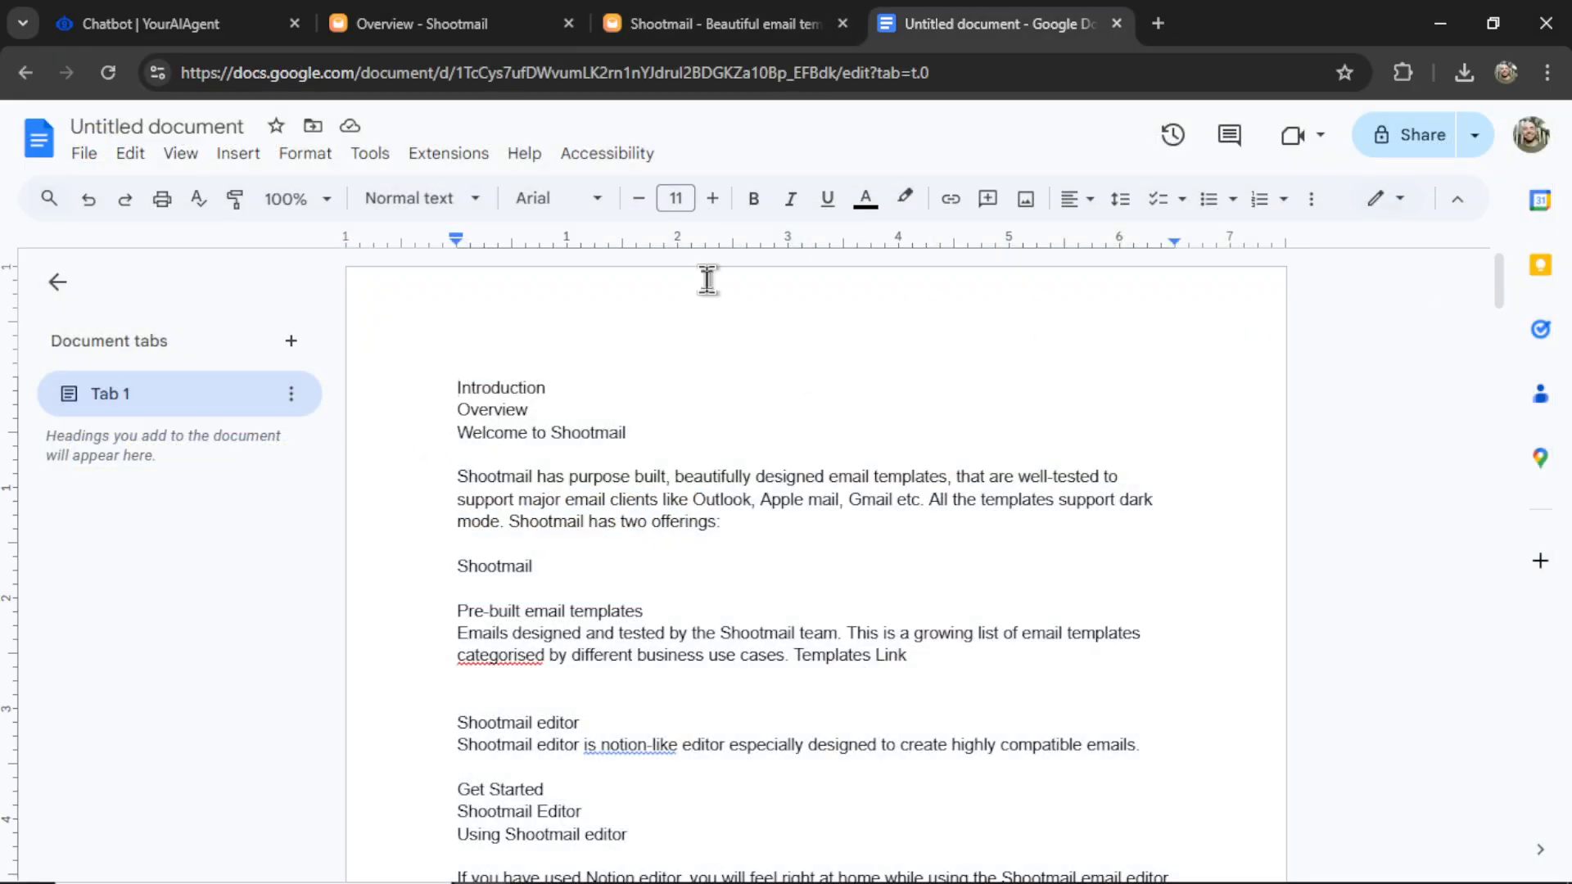
Insert blank lines above Introduction at the top of the knowledge document
{"action": "left_click", "coordinate": [528, 363]}
{"action": "key", "text": "Return"}
{"action": "key", "text": "Return"}
{"action": "key", "text": "Up"}
{"action": "key", "text": "Up"}
Select the pricing plans and coupon line on the Shootmail Pricing page
{"action": "key", "text": "ctrl+shift+Tab"}
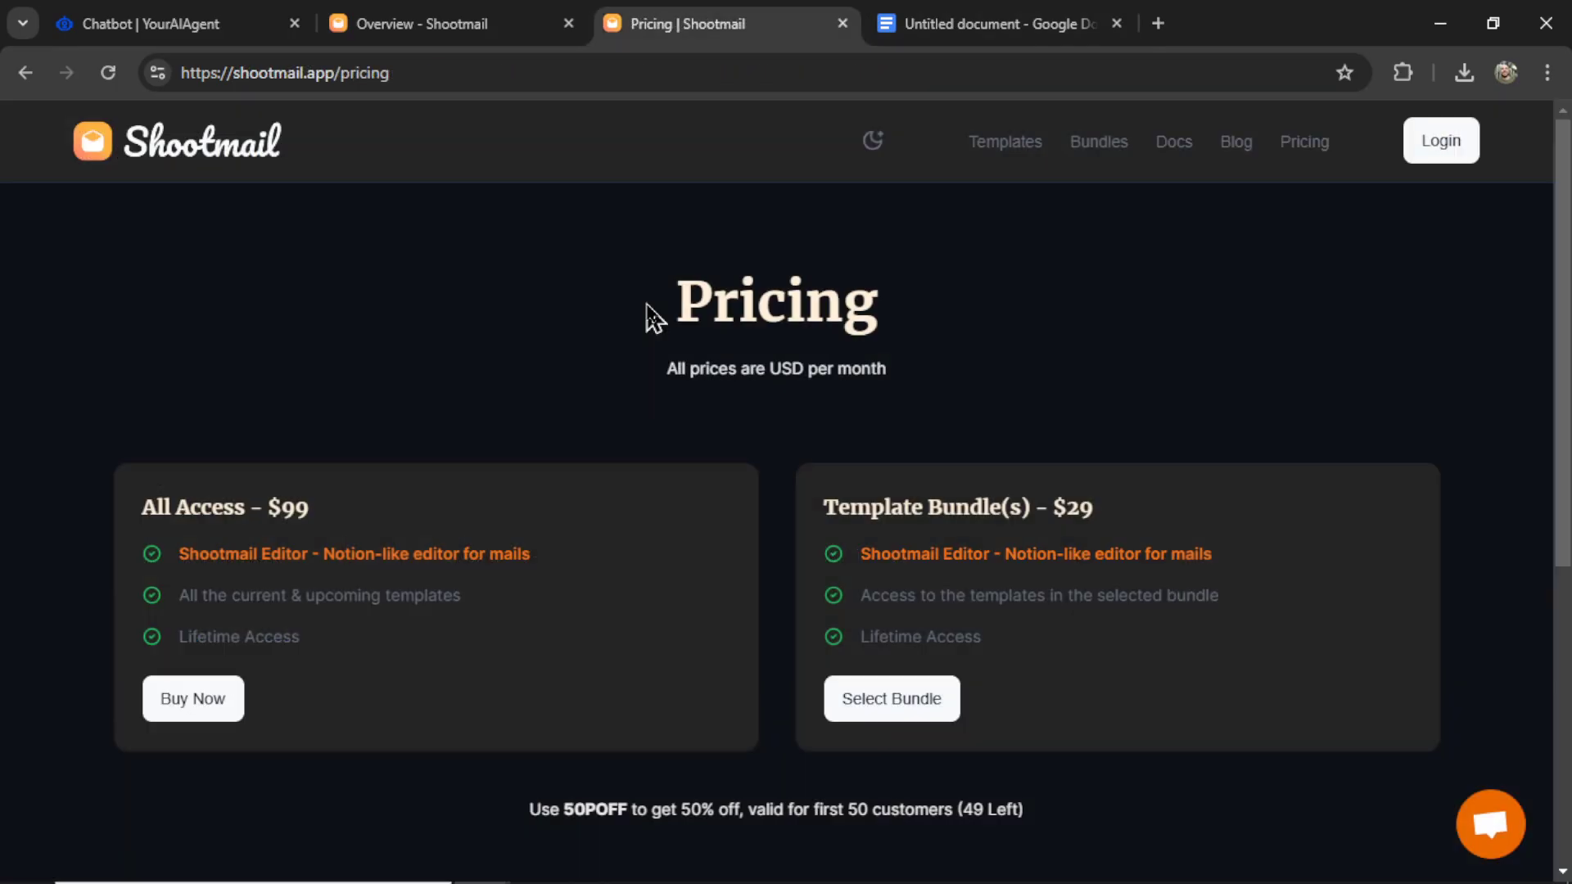
{"action": "left_click_drag", "start_coordinate": [649, 316], "coordinate": [1166, 567]}
{"action": "scroll", "coordinate": [1168, 554], "scroll_direction": "down", "scroll_amount": 3}
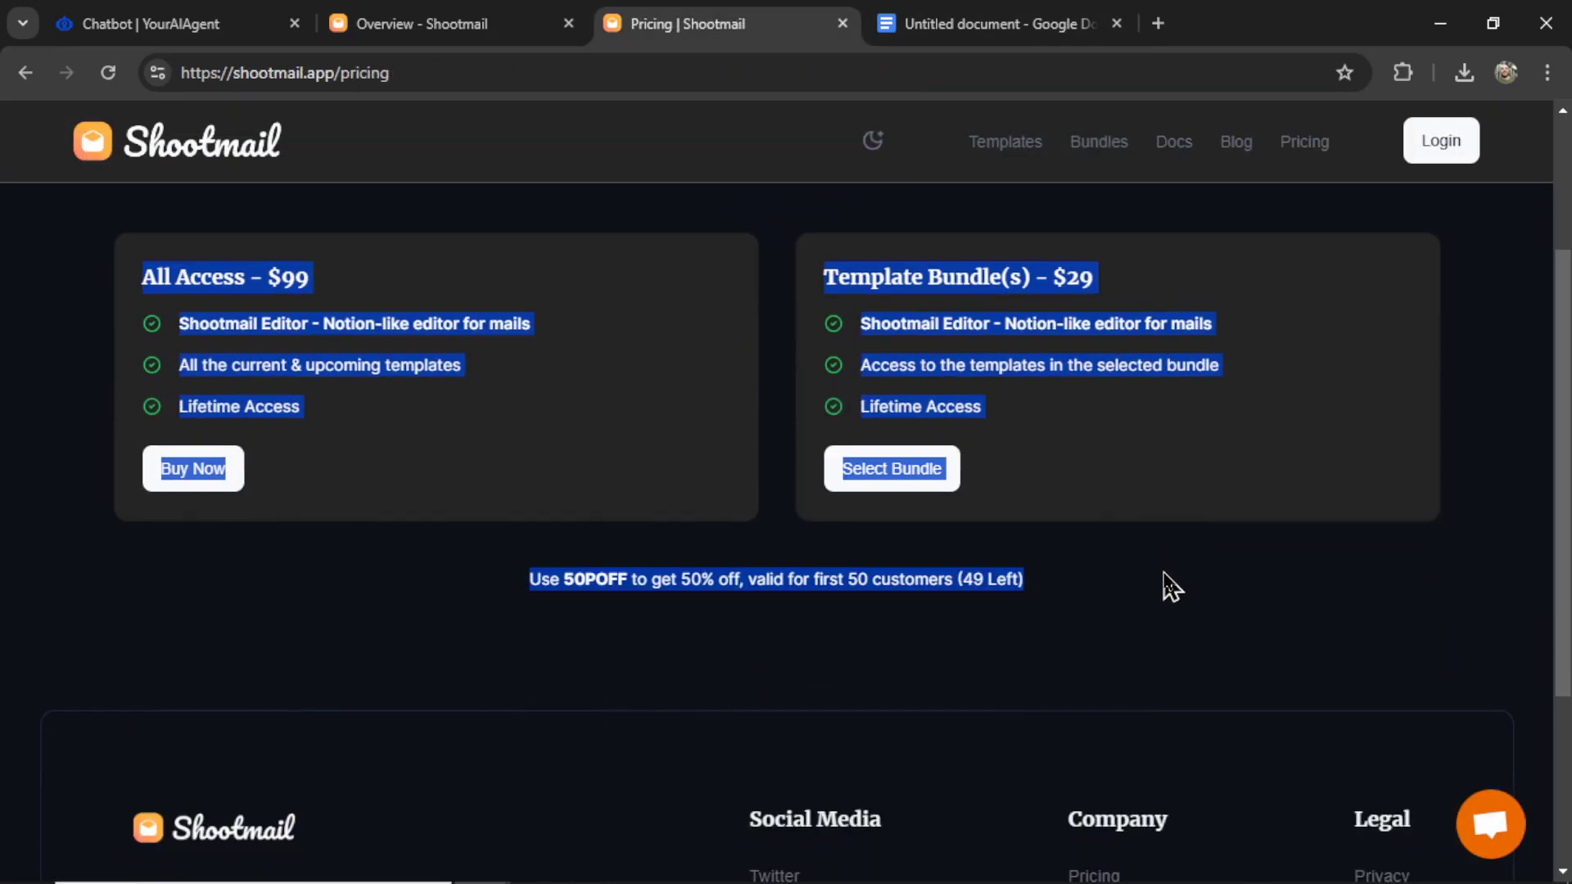
Browse the Shootmail Announcement email templates, then return to the knowledge document
{"action": "key", "text": "alt+Left"}
{"action": "left_click", "coordinate": [1110, 647]}
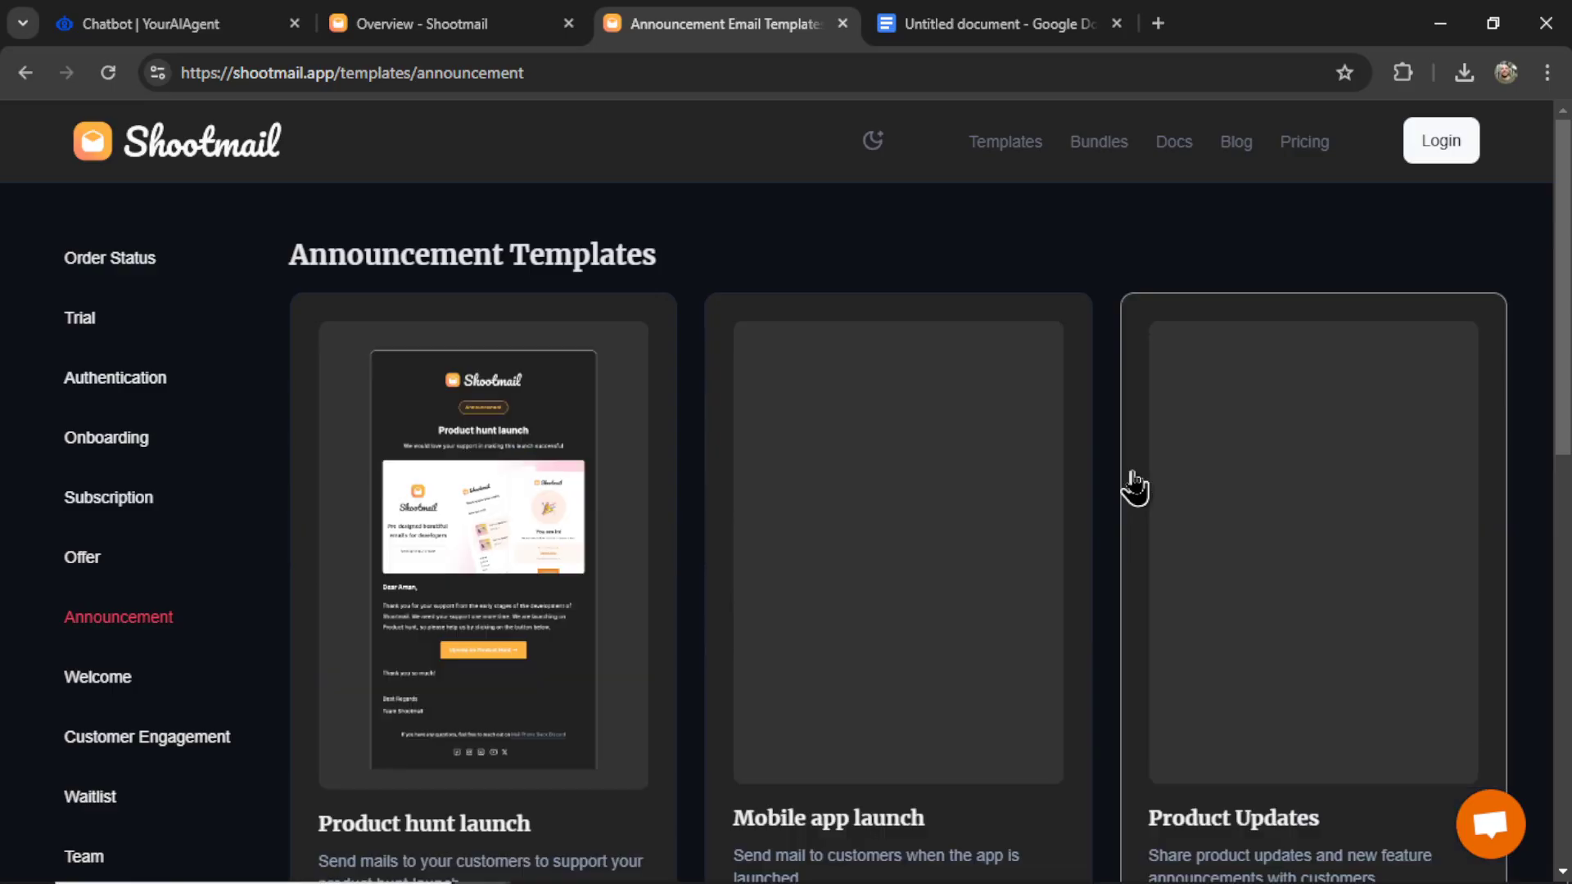
{"action": "scroll", "coordinate": [1339, 384], "scroll_direction": "down", "scroll_amount": 5}
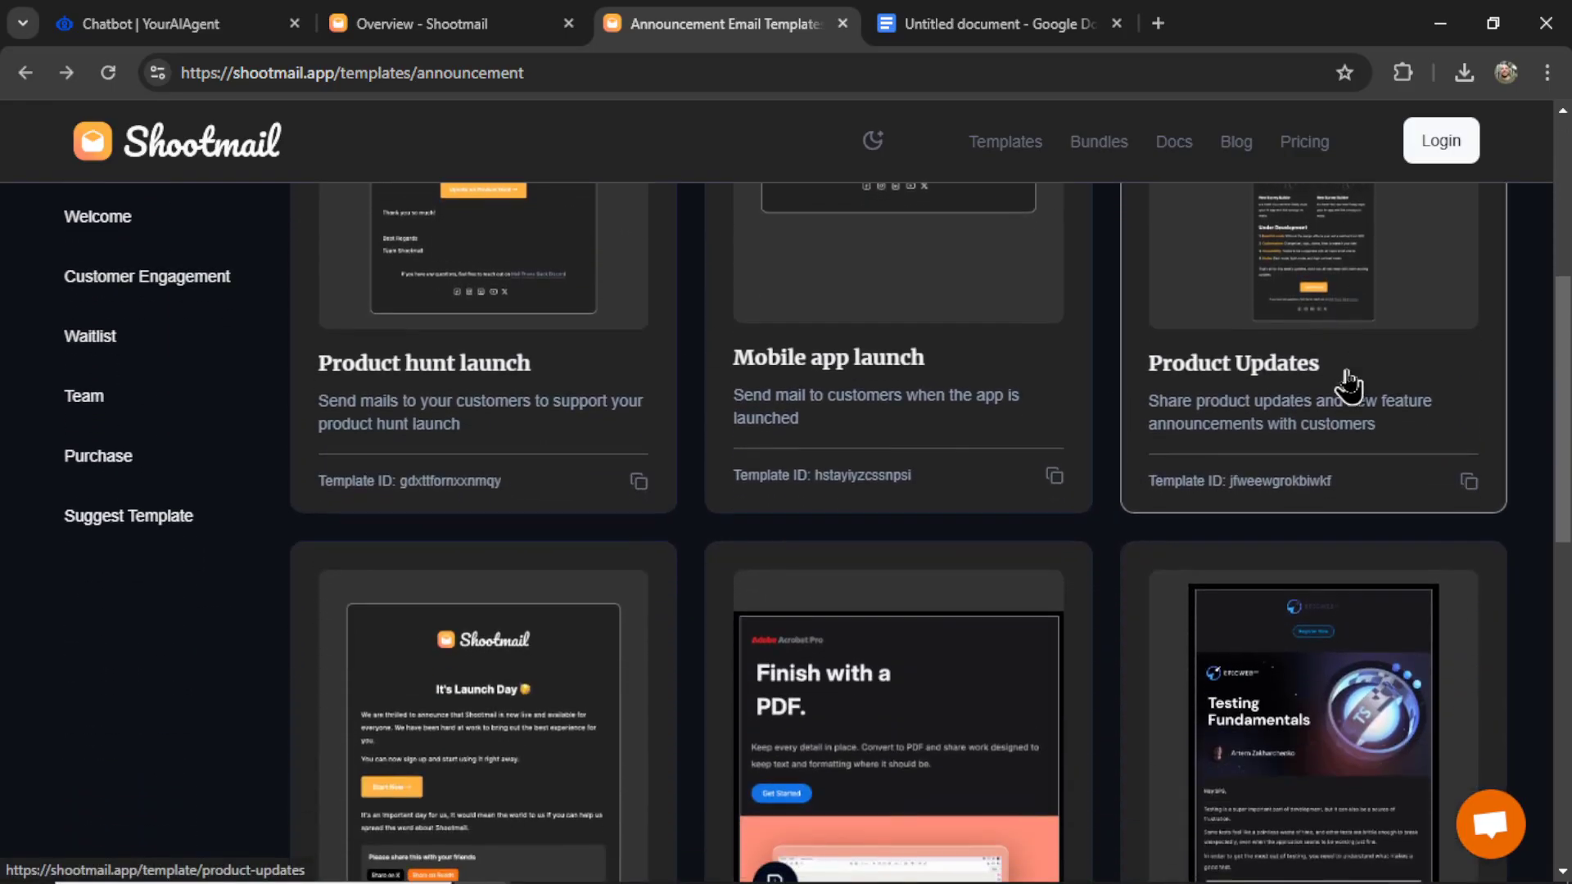
{"action": "scroll", "coordinate": [1339, 385], "scroll_direction": "down", "scroll_amount": 5}
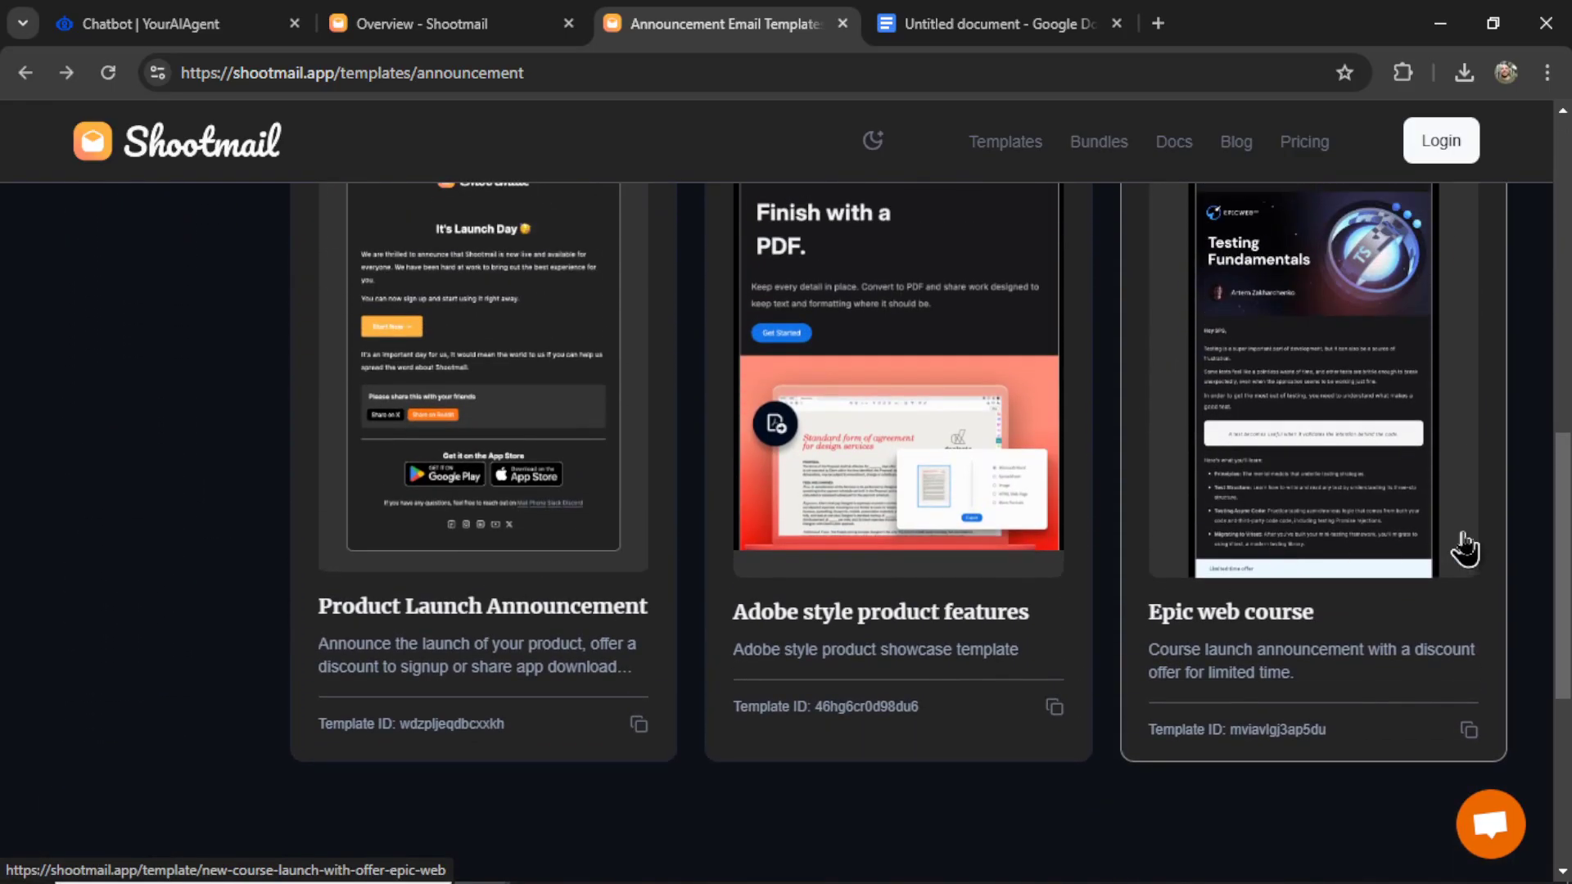
{"action": "scroll", "coordinate": [1391, 491], "scroll_direction": "up", "scroll_amount": 10}
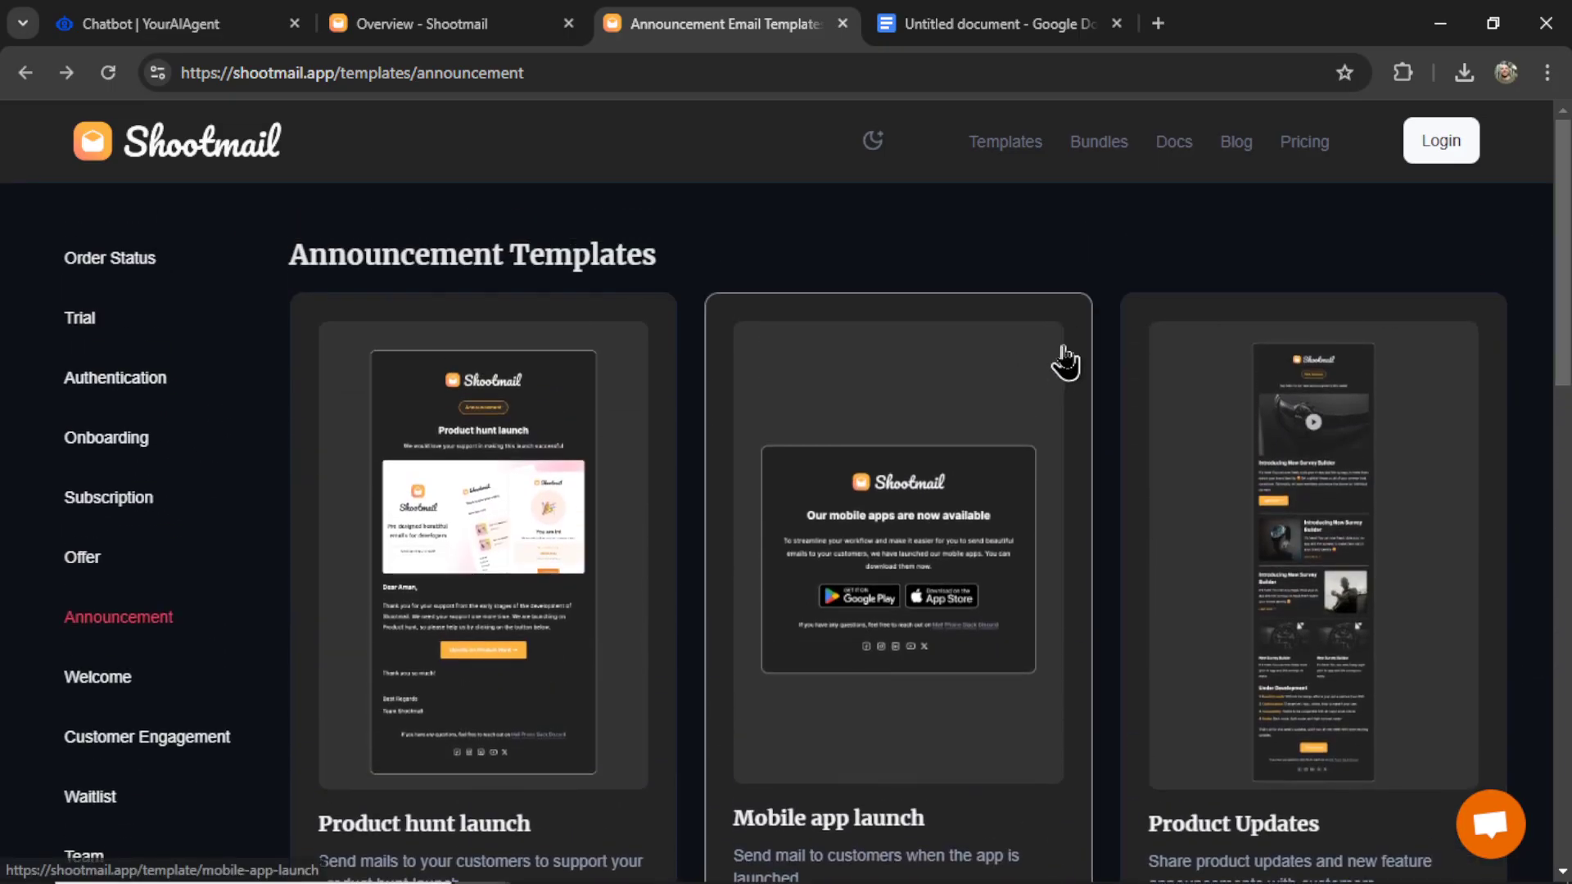
{"action": "key", "text": "ctrl+Tab"}
{"action": "left_click_drag", "start_coordinate": [1501, 281], "coordinate": [1463, 344]}
Rename the doc 'Shootmail Knowledge Base' and download it as Plain Text (.txt)
{"action": "left_click", "coordinate": [115, 127]}
{"action": "type", "text": "Shootmail"}
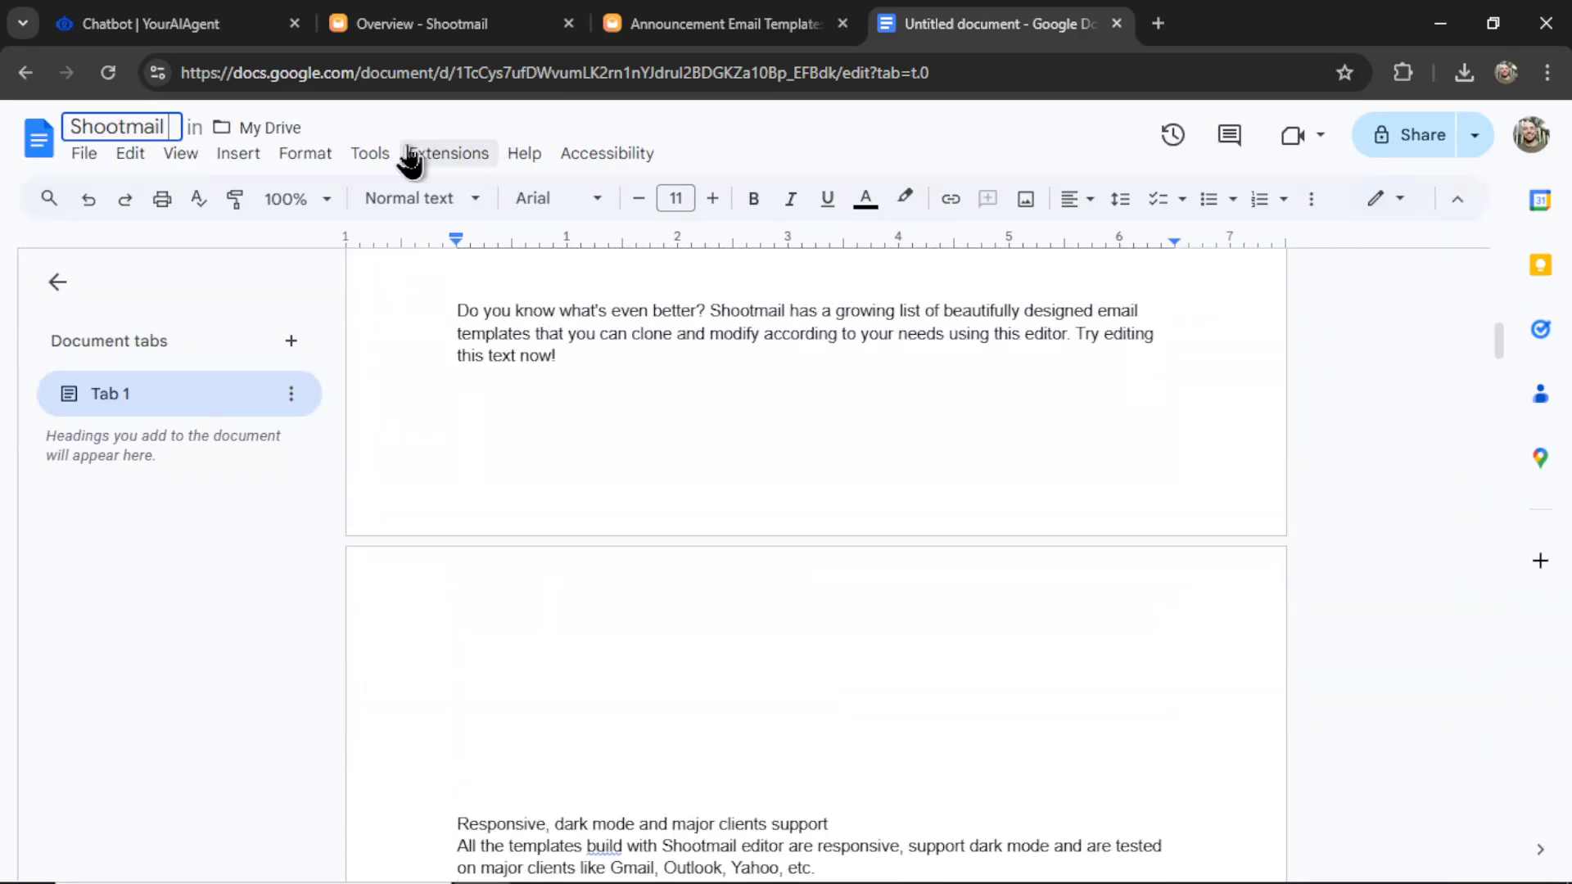
{"action": "type", "text": " Knowledge Base"}
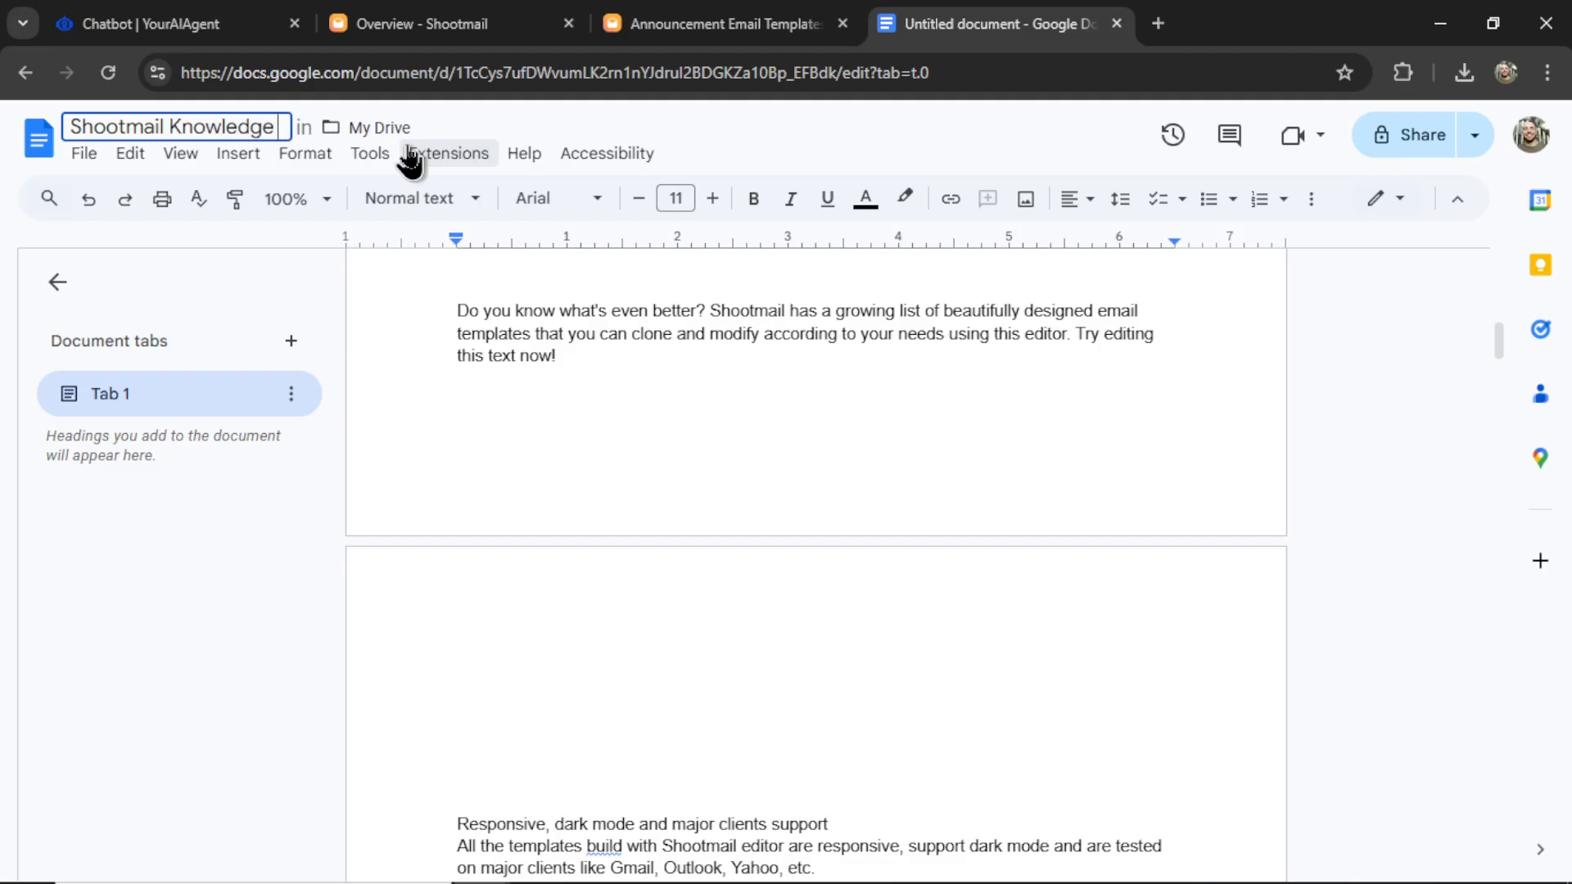
{"action": "left_click", "coordinate": [82, 156]}
{"action": "mouse_move", "coordinate": [211, 406]}
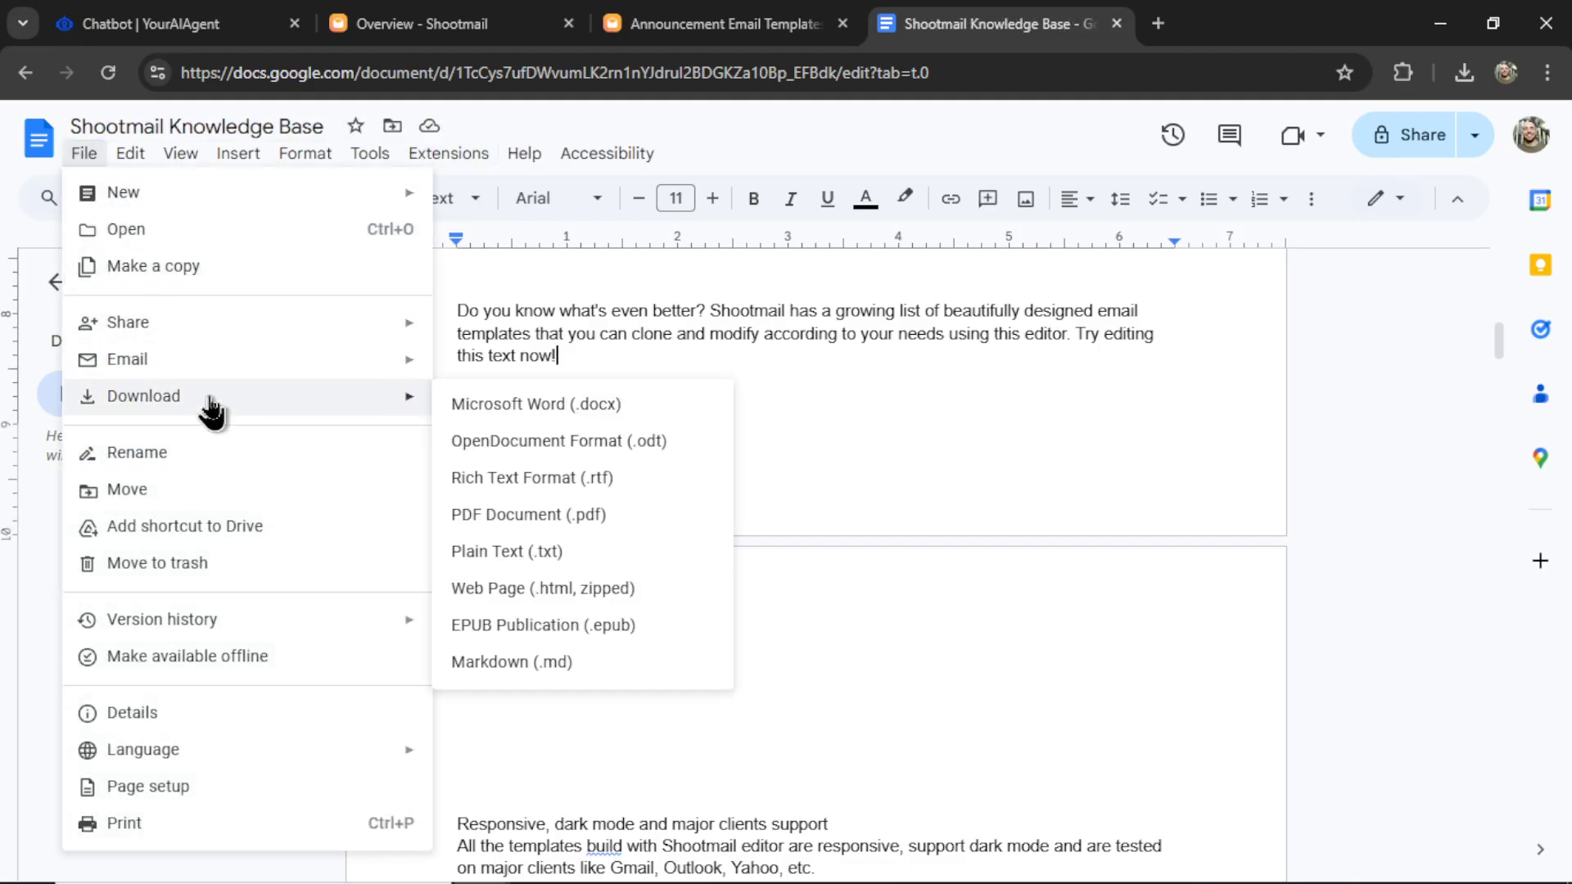
{"action": "left_click", "coordinate": [586, 556]}
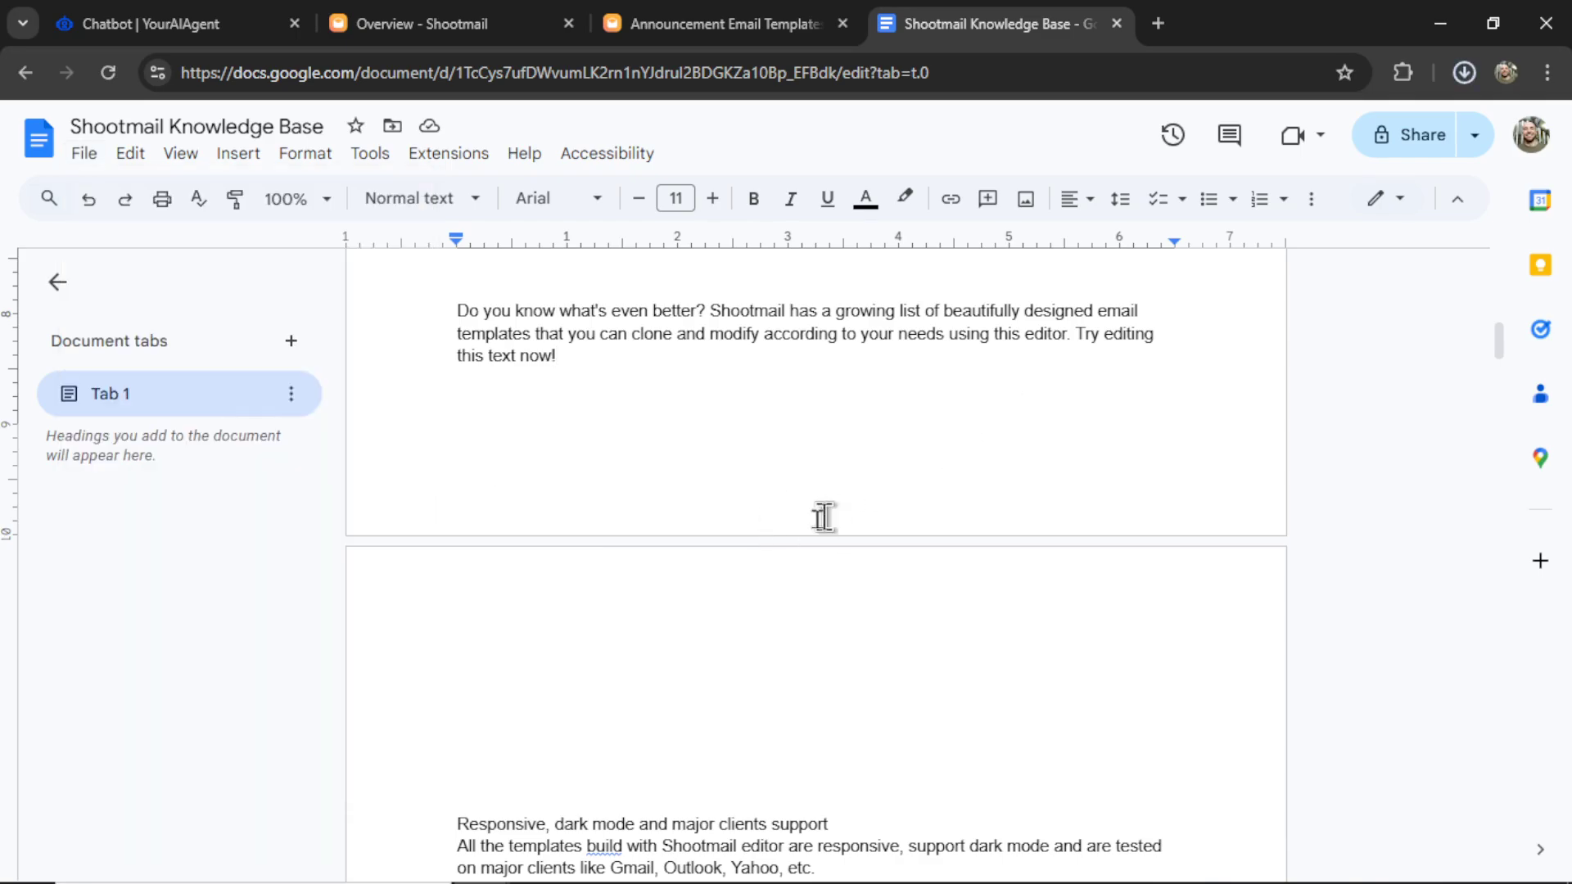
Scroll through the document to read its pricing content
{"action": "scroll", "coordinate": [825, 517], "scroll_direction": "up", "scroll_amount": 12}
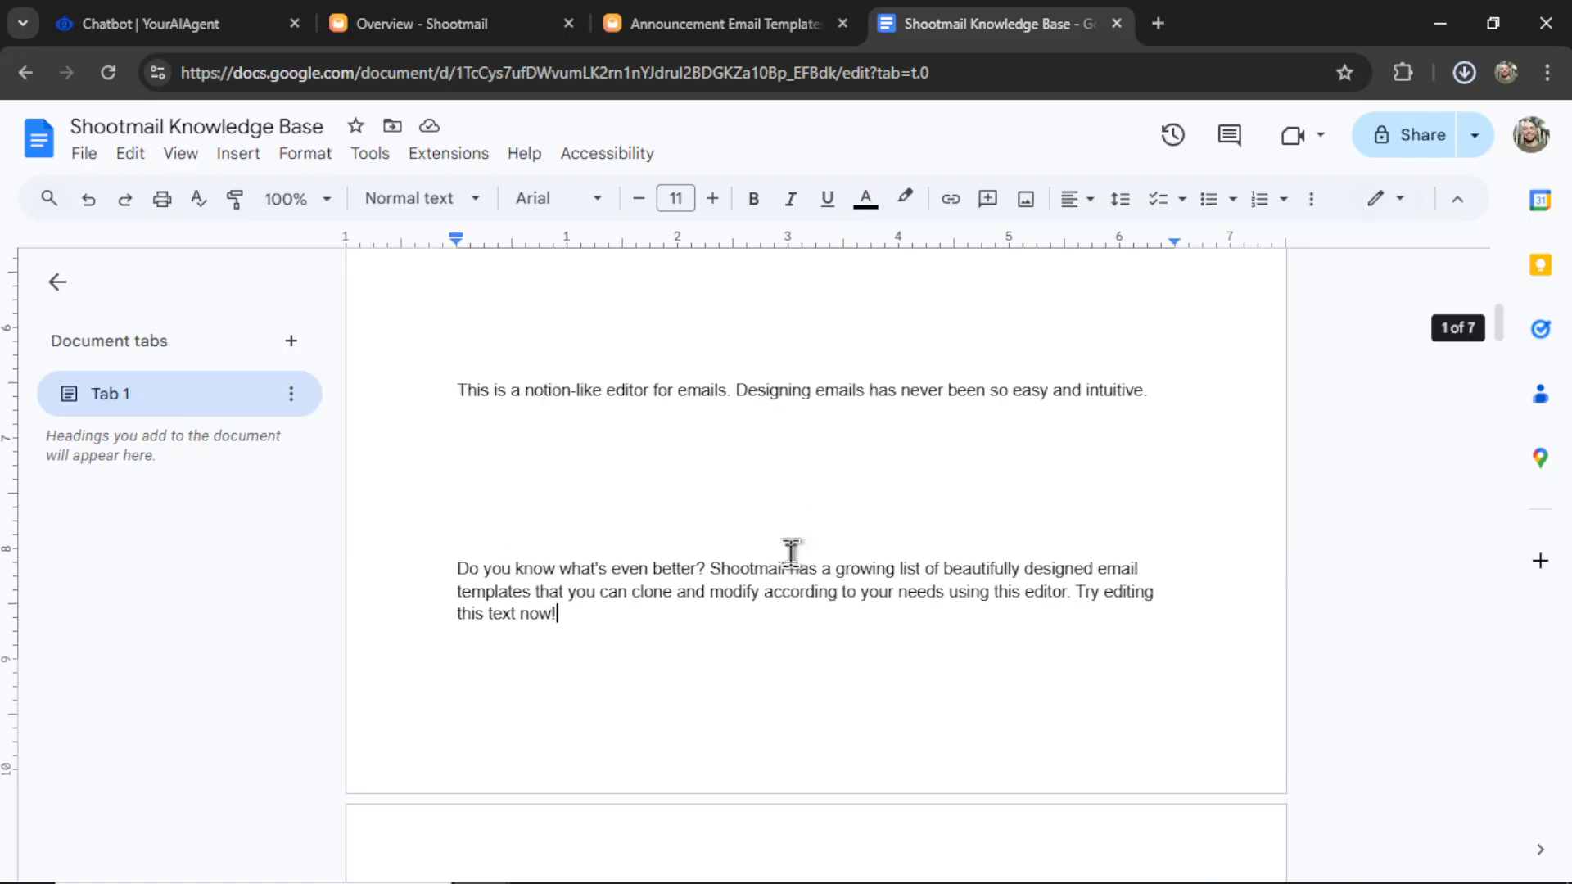
{"action": "scroll", "coordinate": [777, 546], "scroll_direction": "down", "scroll_amount": 12}
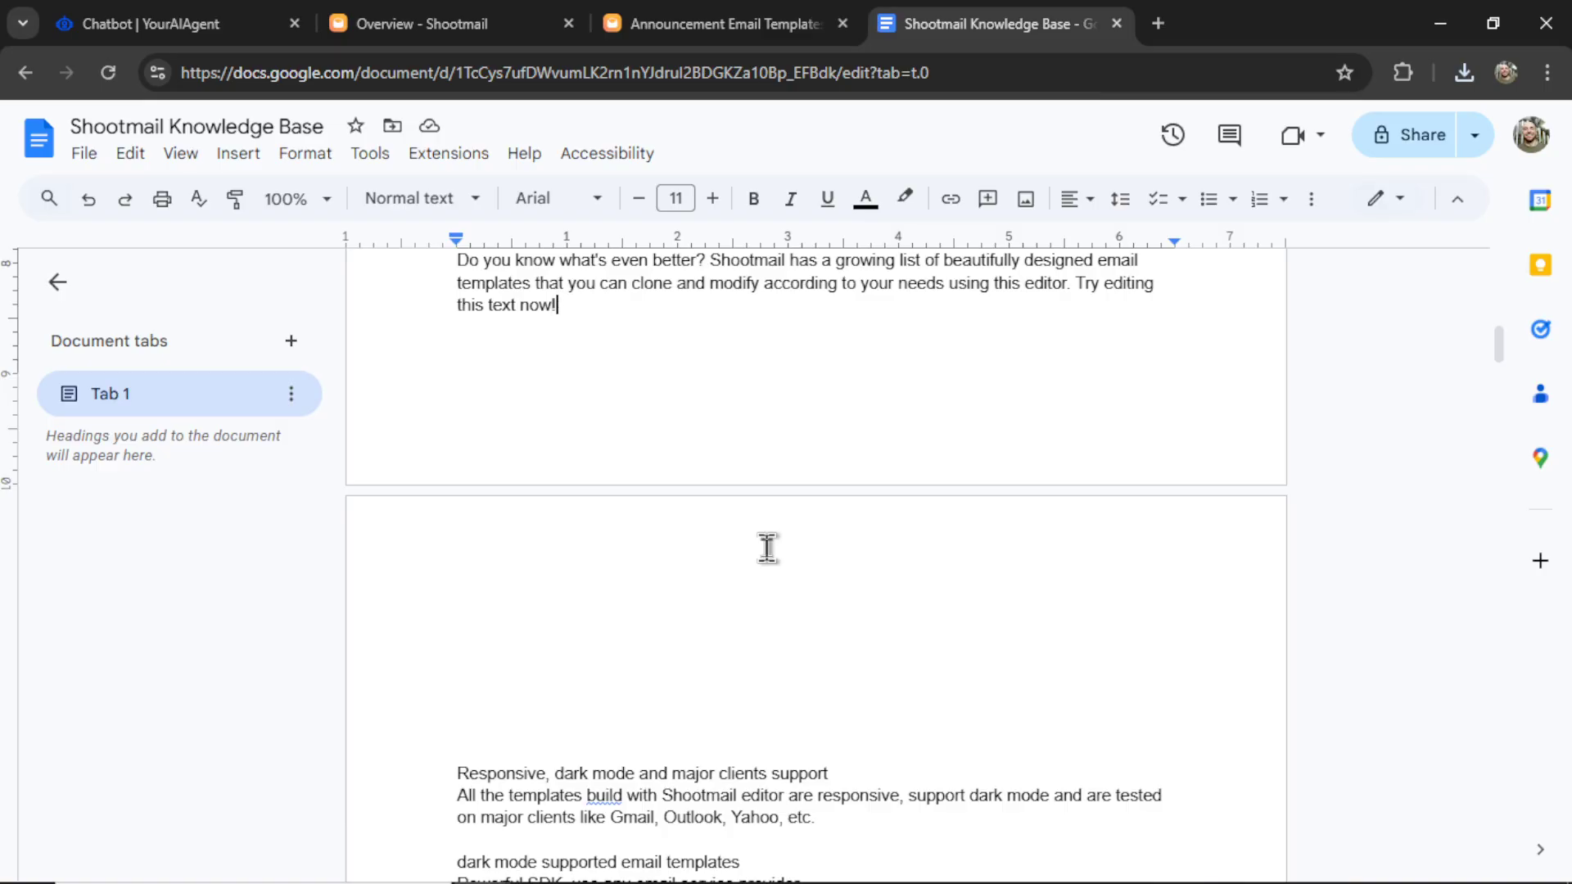
{"action": "scroll", "coordinate": [770, 551], "scroll_direction": "down", "scroll_amount": 10}
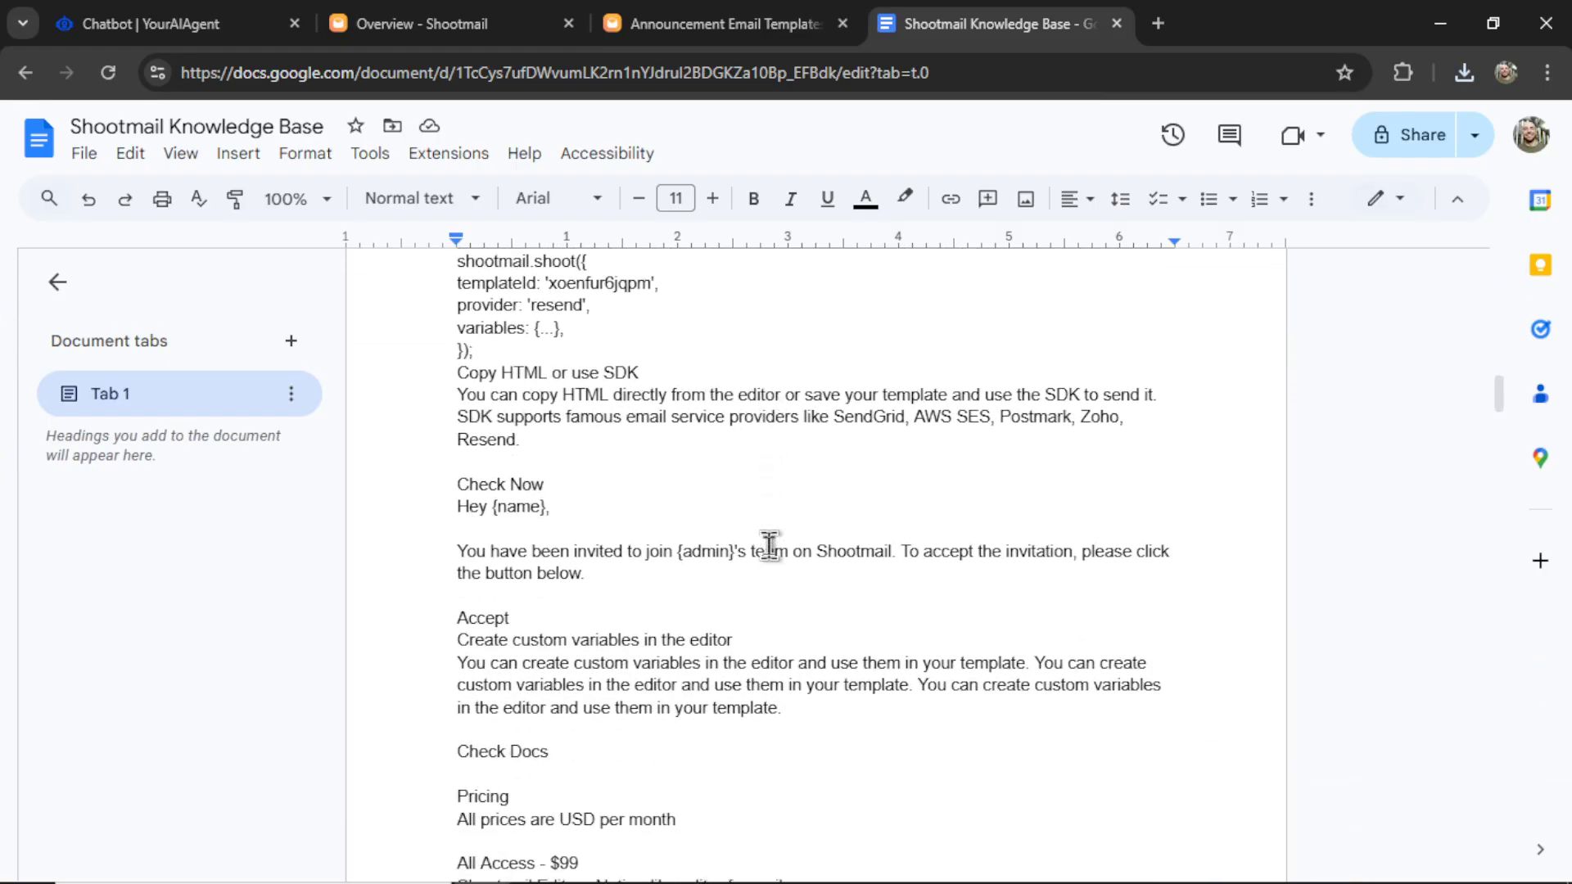
{"action": "scroll", "coordinate": [765, 544], "scroll_direction": "down", "scroll_amount": 6}
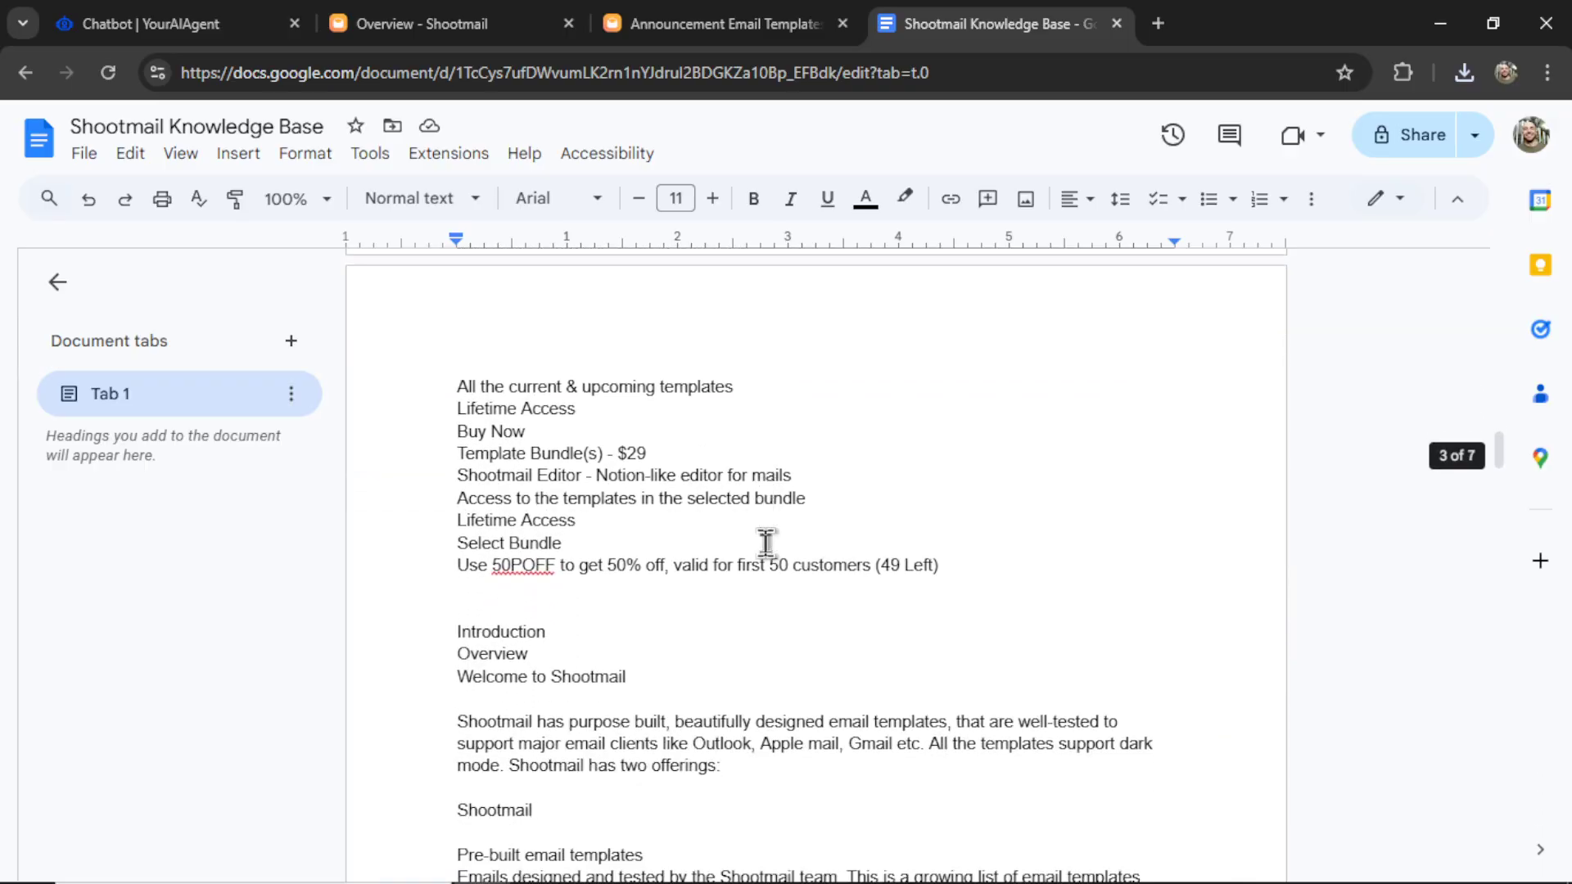
{"action": "scroll", "coordinate": [766, 538], "scroll_direction": "down", "scroll_amount": 11}
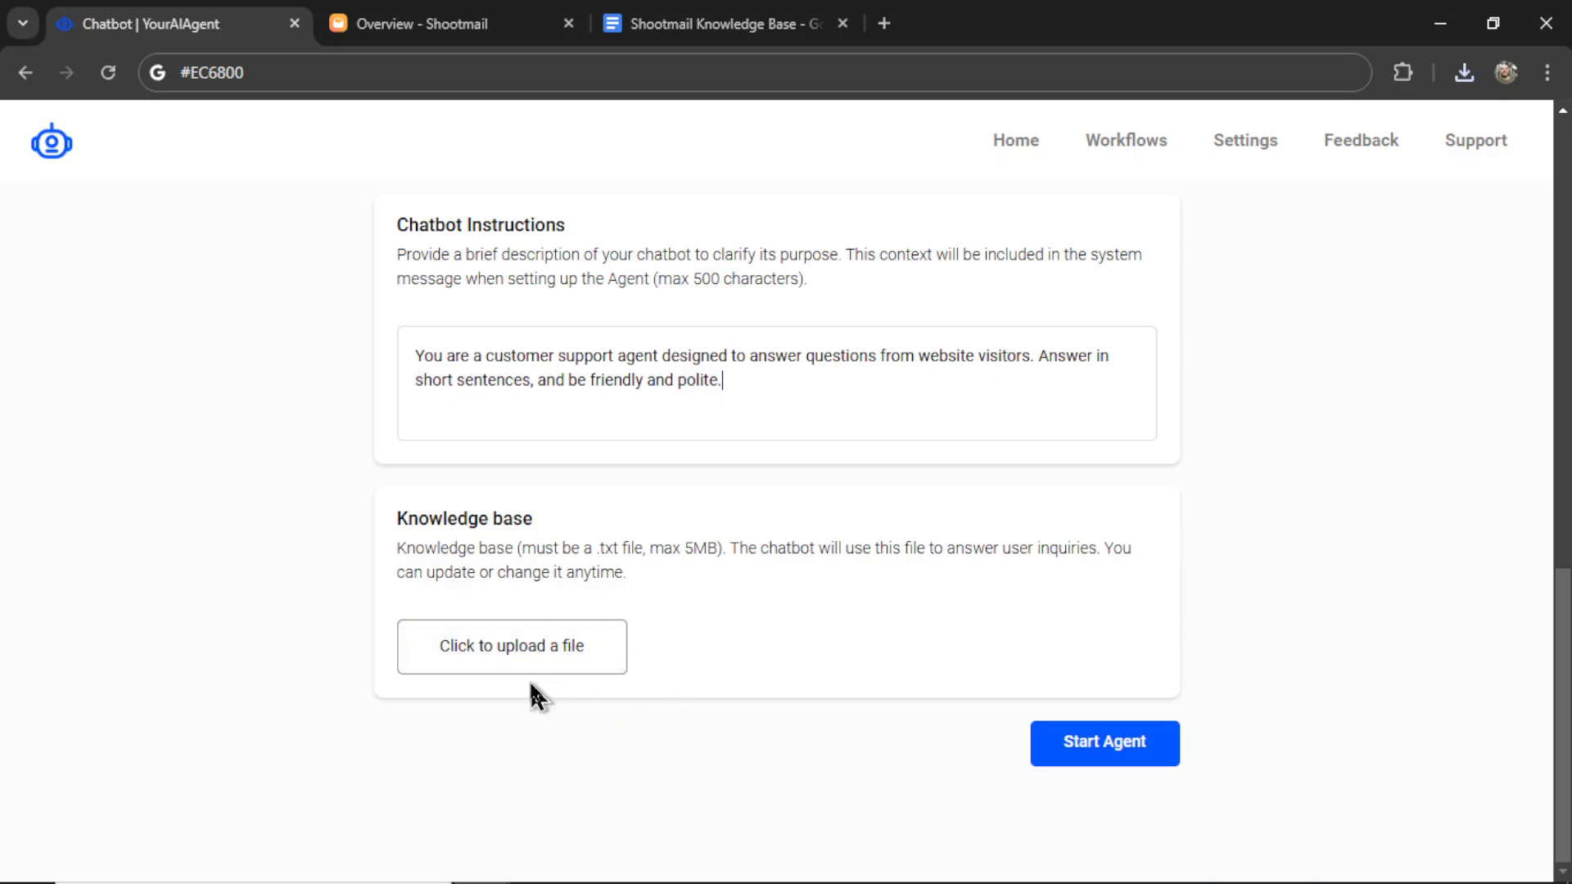
Upload Shootmail Knowledge Base.txt as the knowledge base and start the agent
{"action": "left_click", "coordinate": [526, 659]}
{"action": "left_click", "coordinate": [416, 317]}
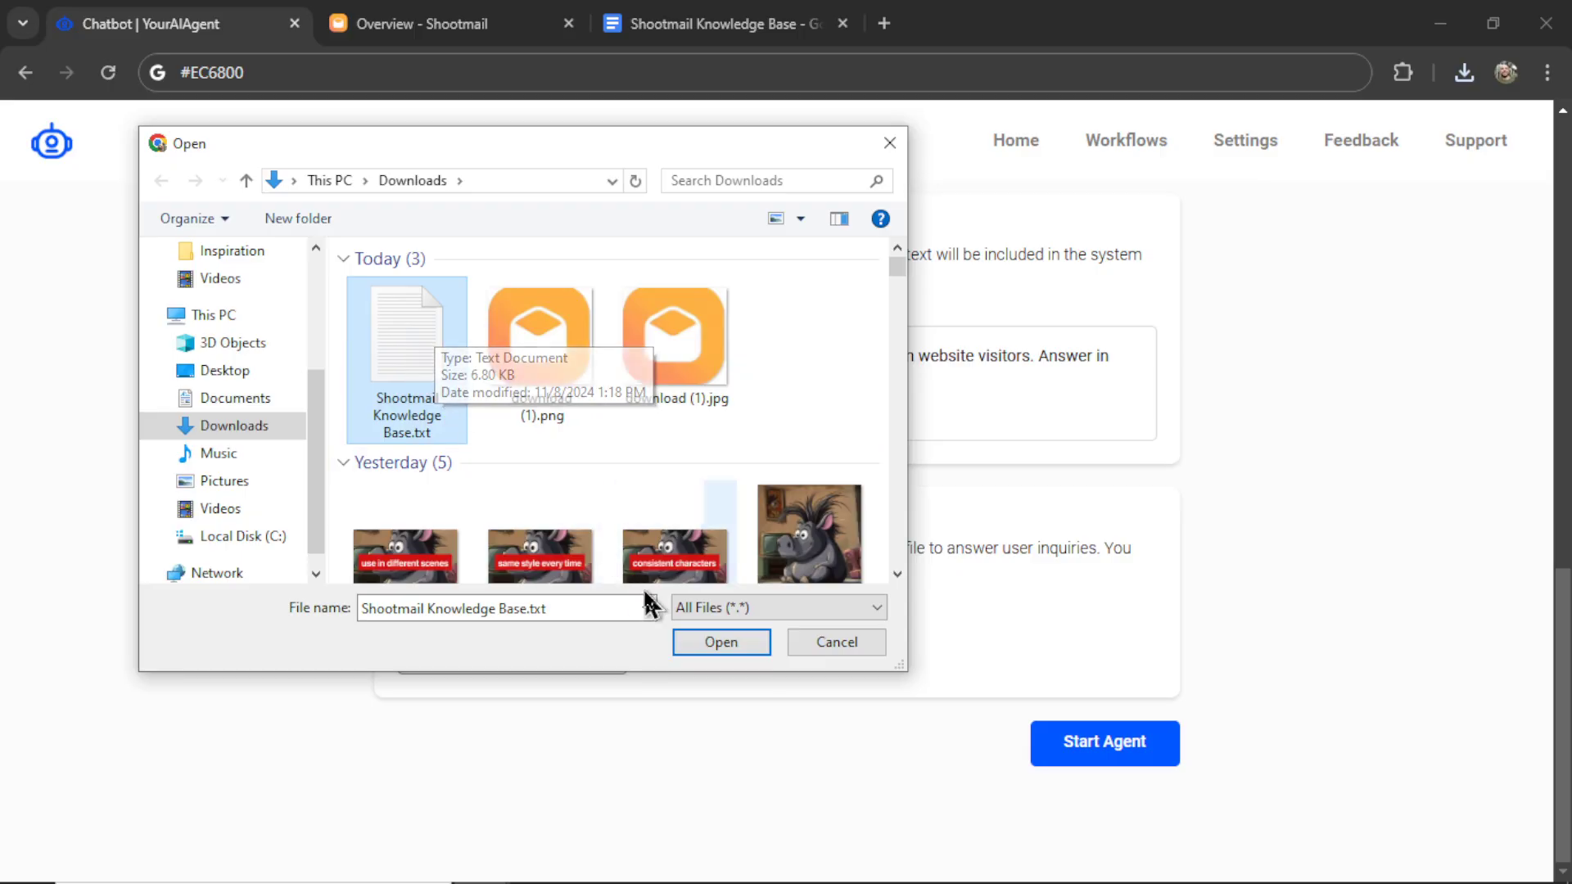
{"action": "left_click", "coordinate": [721, 642]}
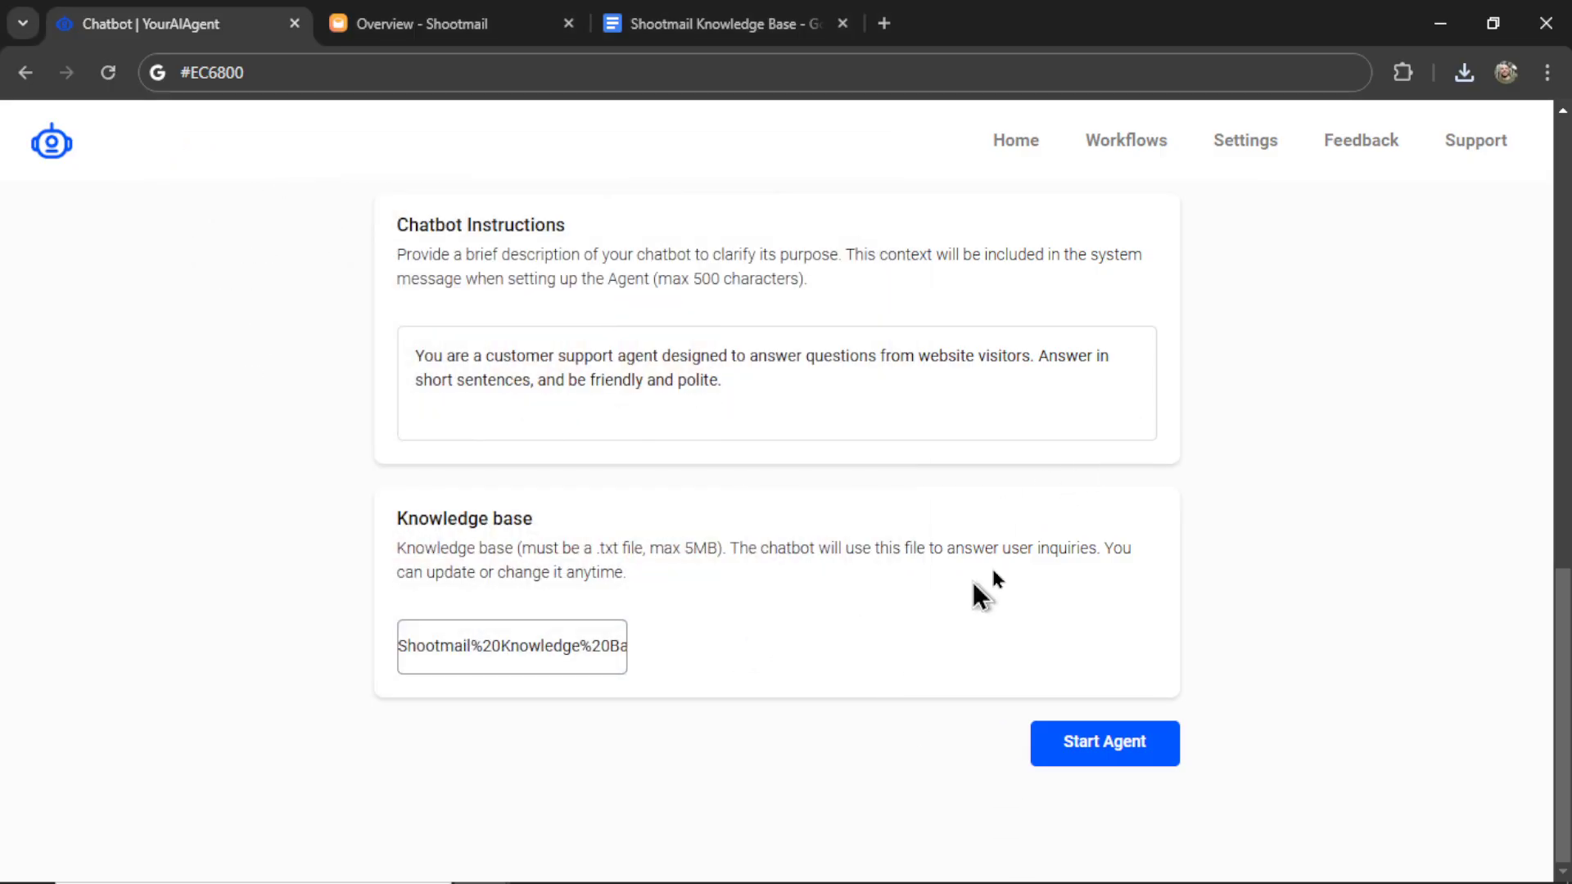
{"action": "left_click", "coordinate": [1108, 745]}
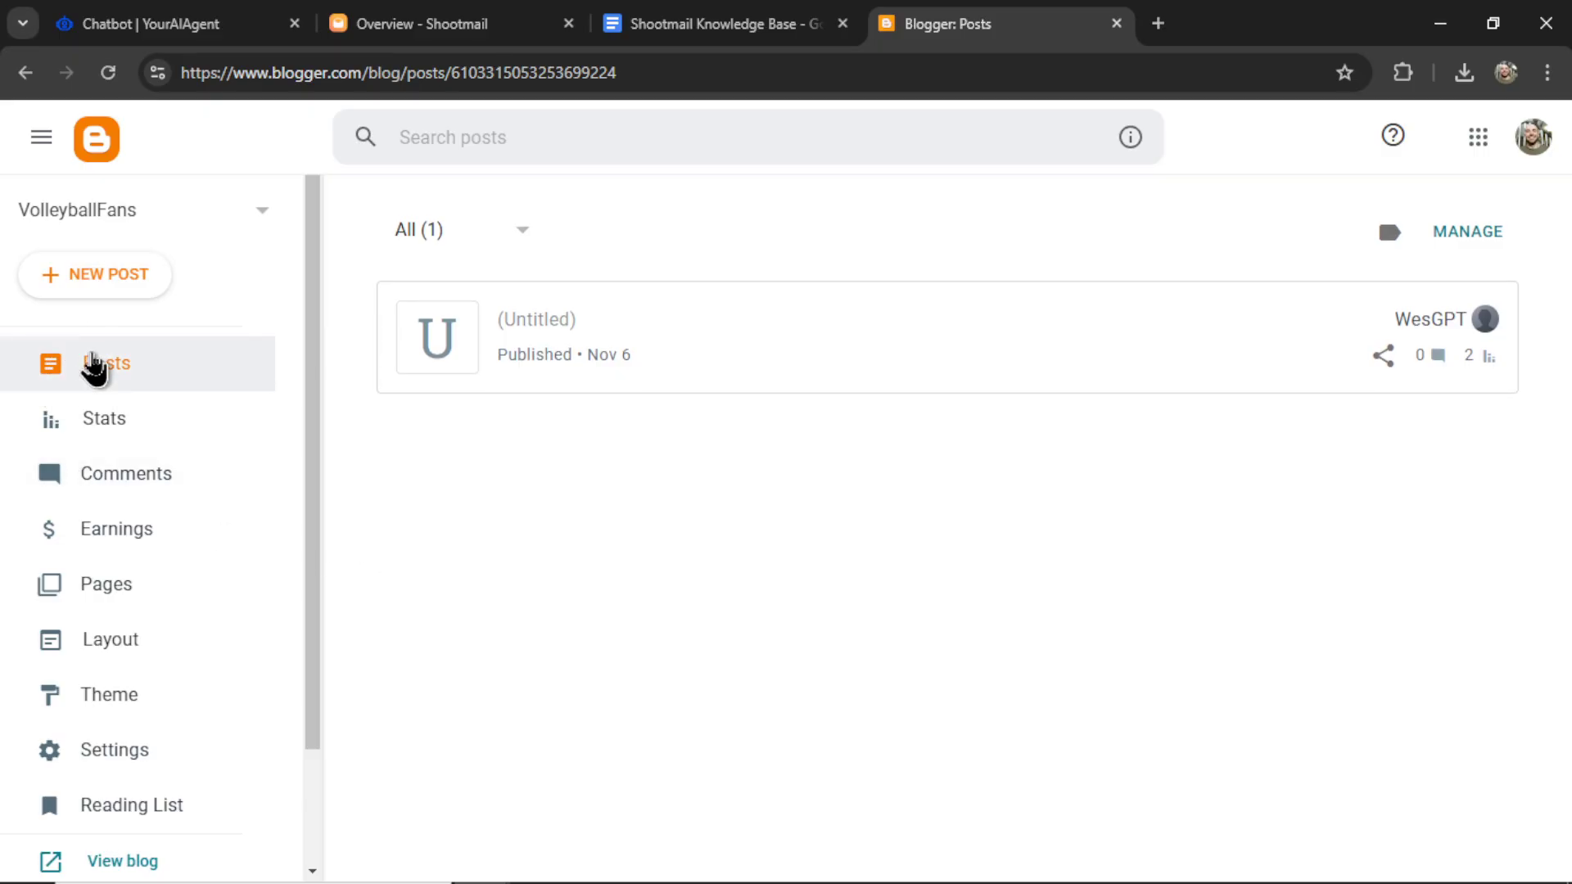
Open the untitled post and title it 'Shootmail Chatbot'
{"action": "left_click", "coordinate": [805, 392]}
{"action": "left_click", "coordinate": [176, 236]}
{"action": "type", "text": "Shootmail"}
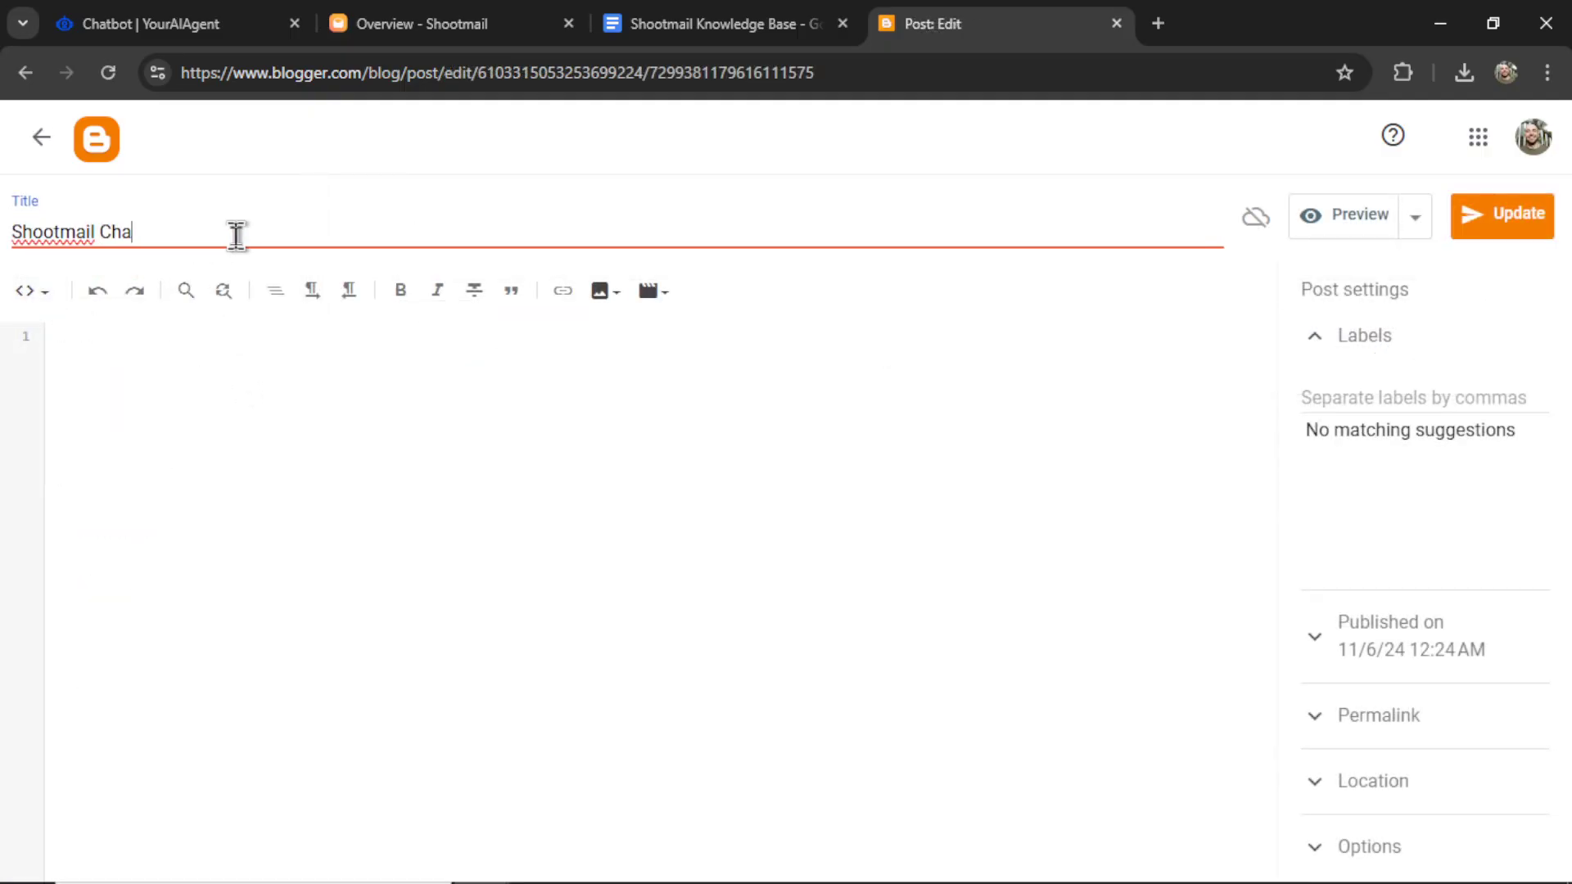
Paste the chatbot embed code in HTML view, update the post, and open it live
{"action": "left_click", "coordinate": [30, 291]}
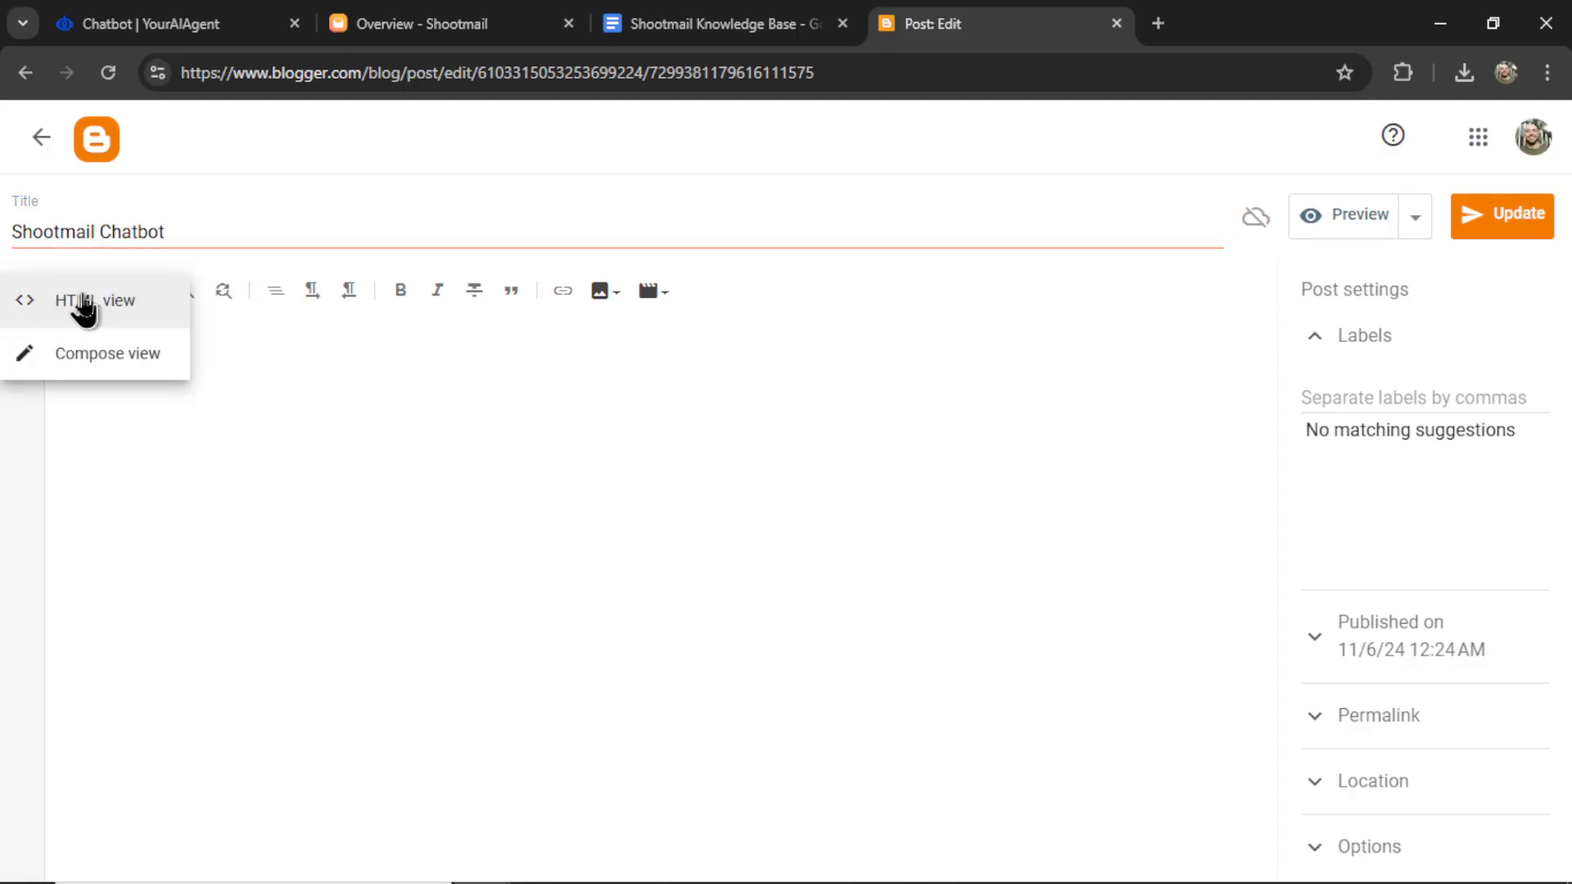
{"action": "left_click", "coordinate": [77, 303]}
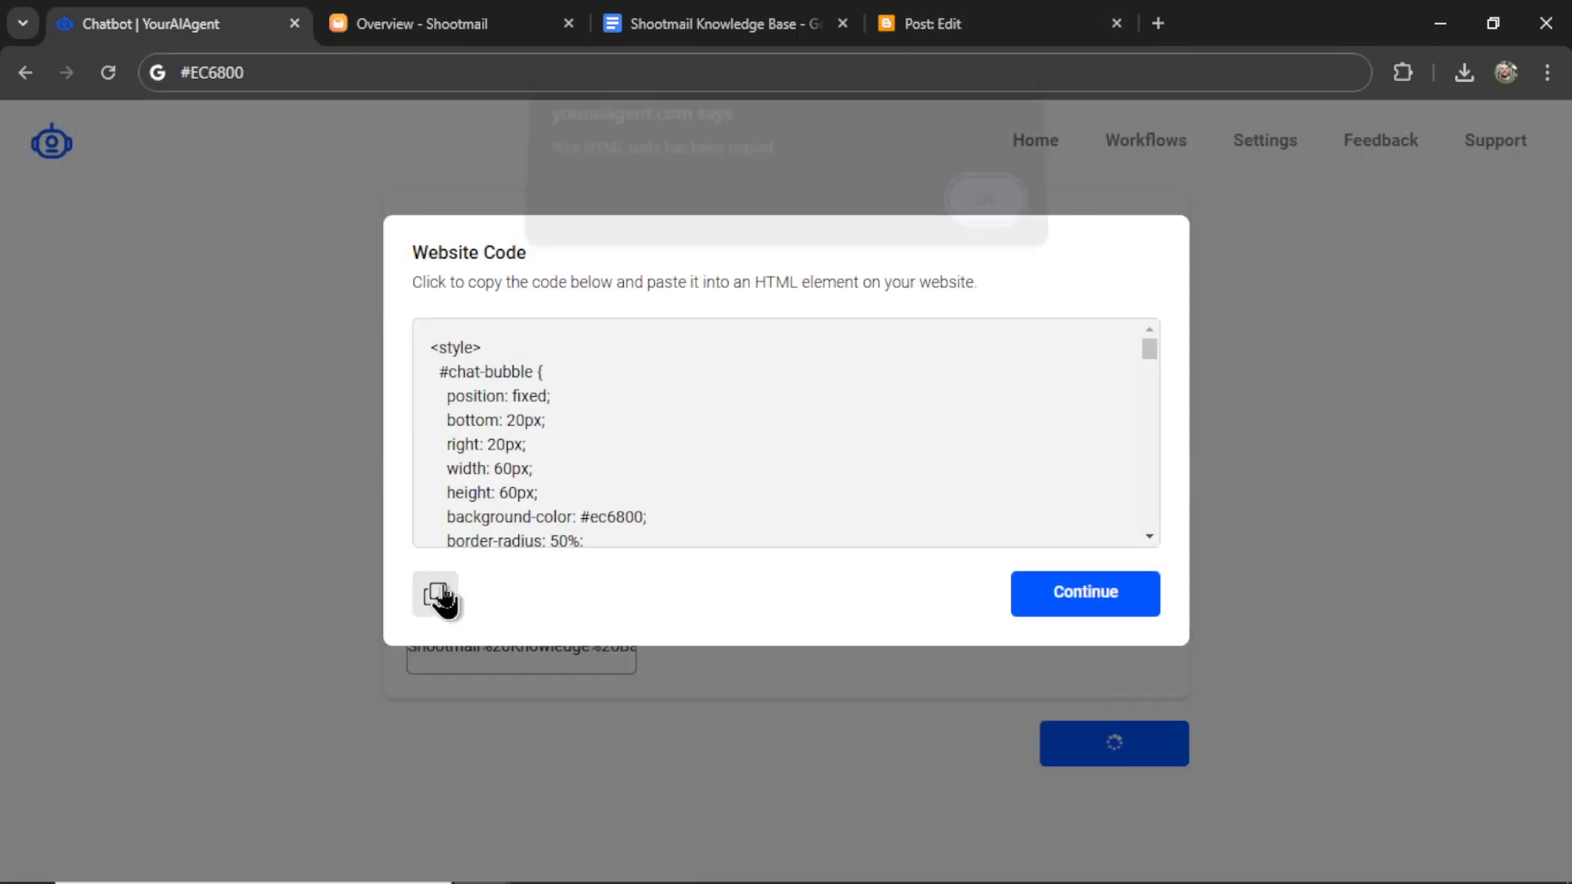
{"action": "left_click", "coordinate": [434, 594]}
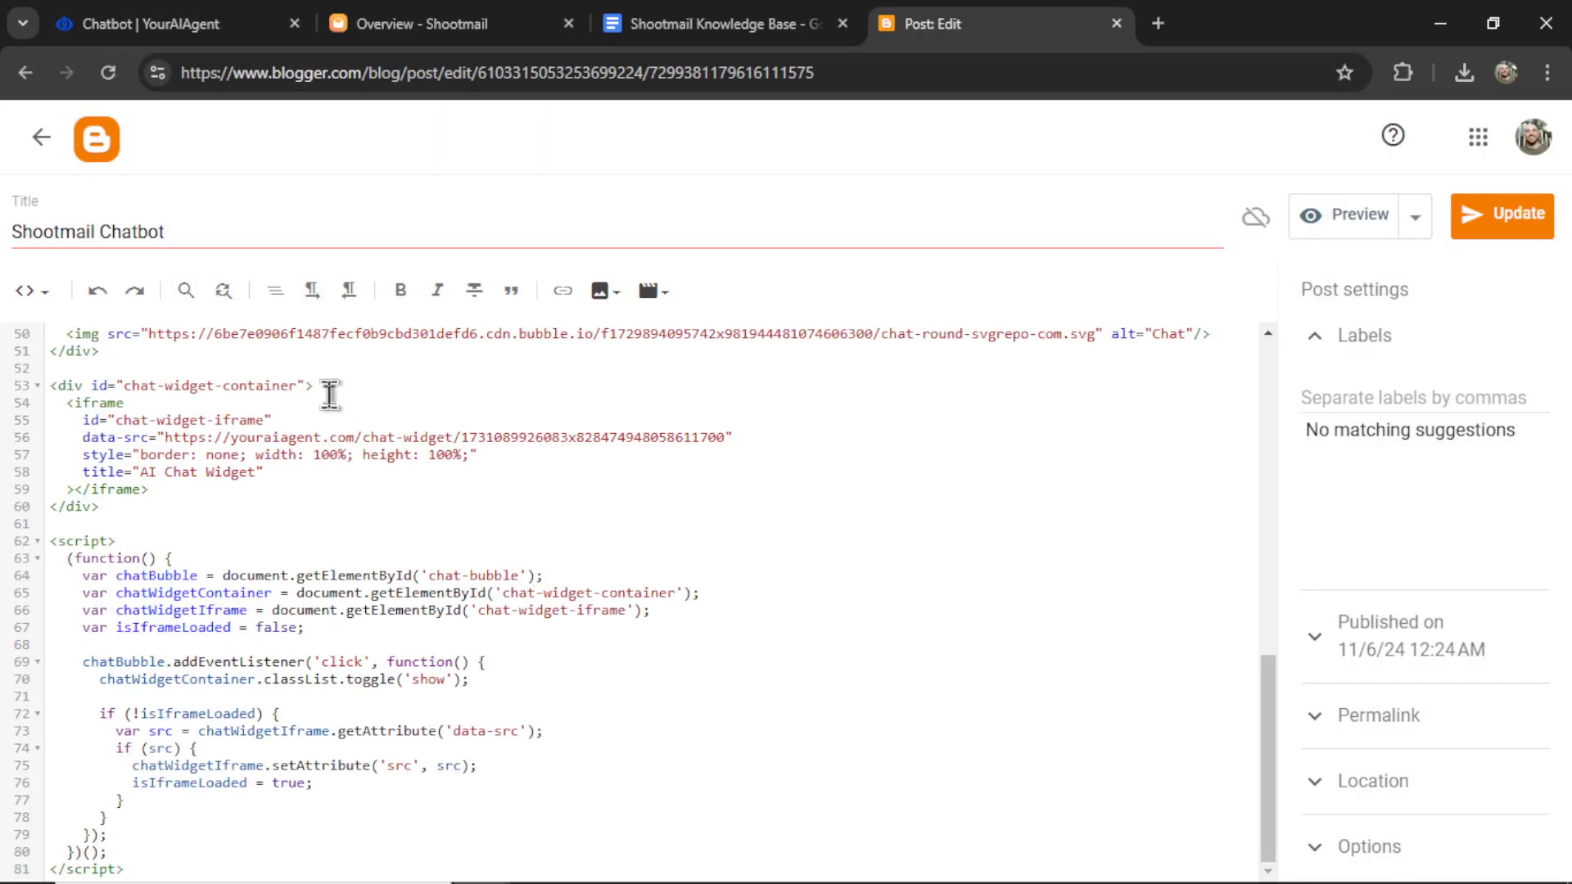
{"action": "left_click", "coordinate": [1501, 216]}
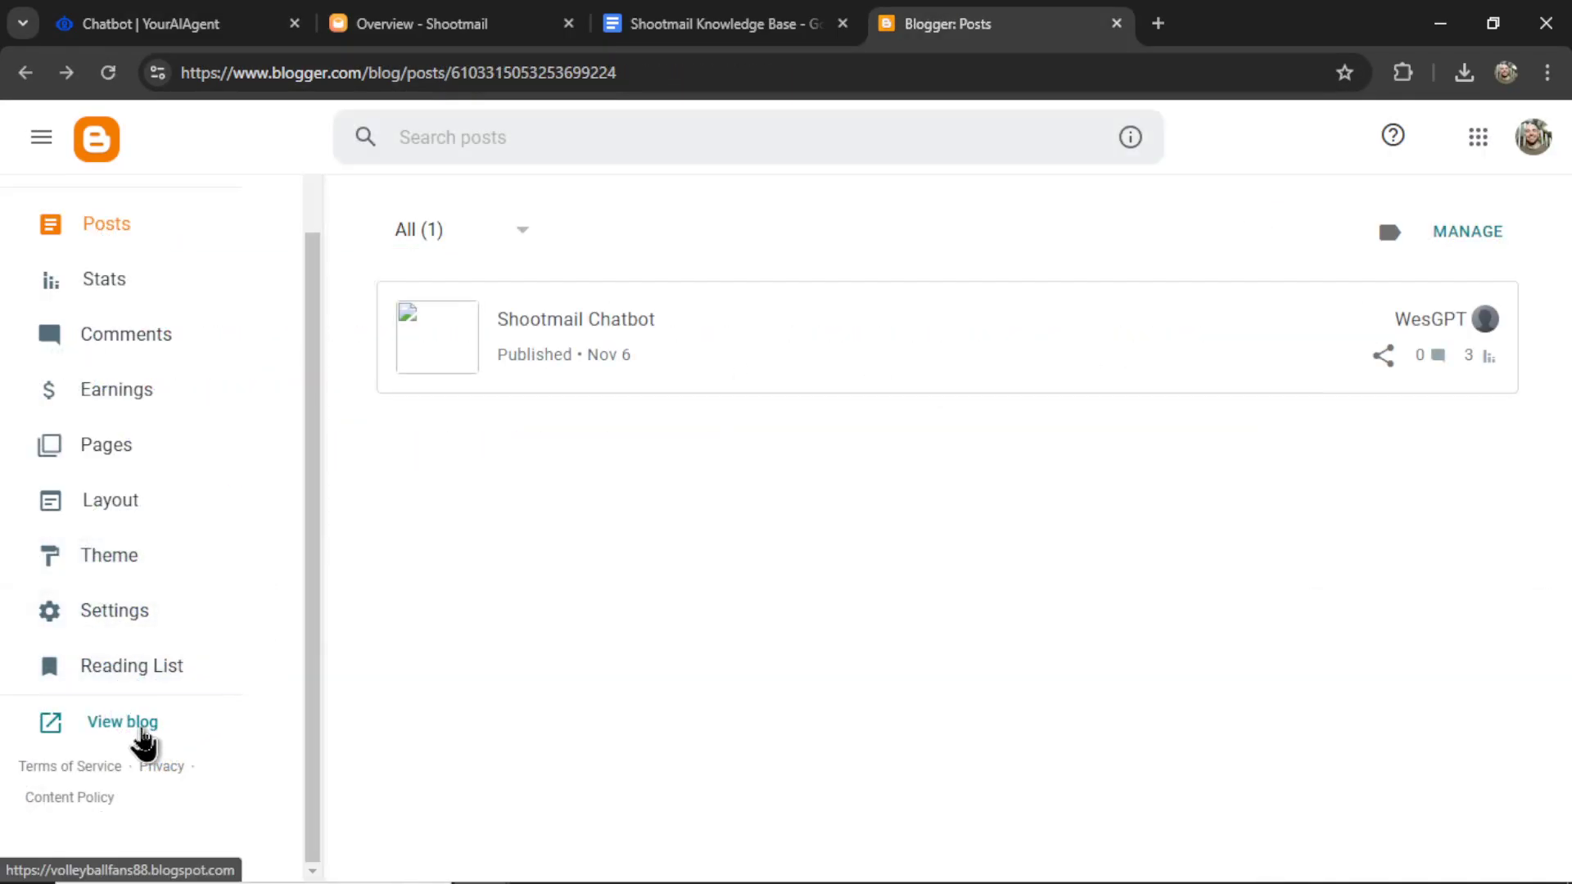
{"action": "left_click", "coordinate": [142, 731]}
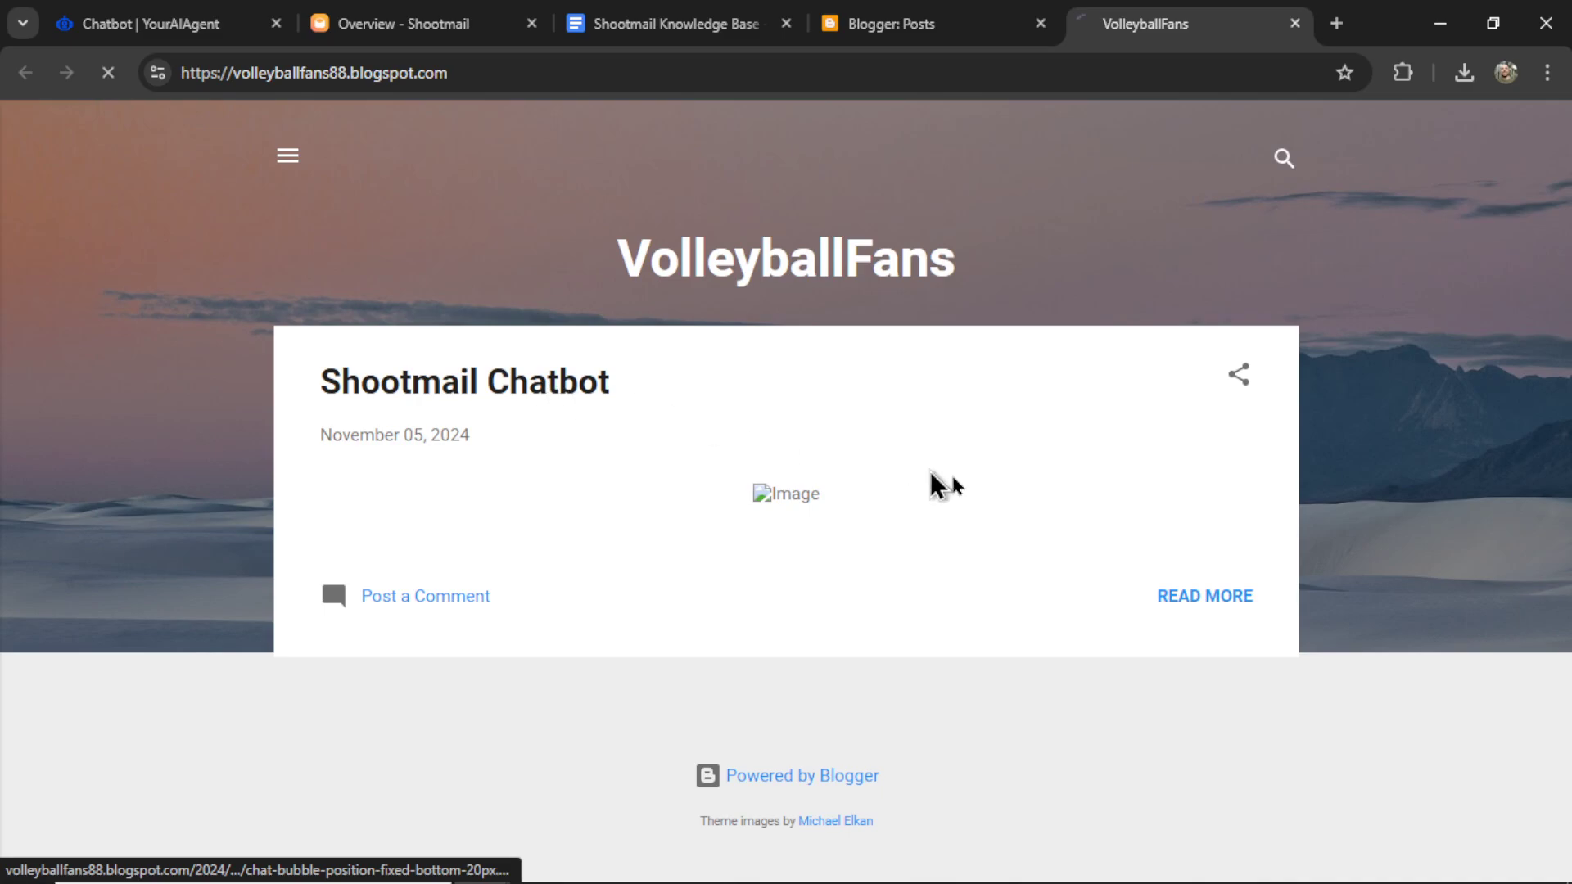
{"action": "left_click", "coordinate": [971, 484]}
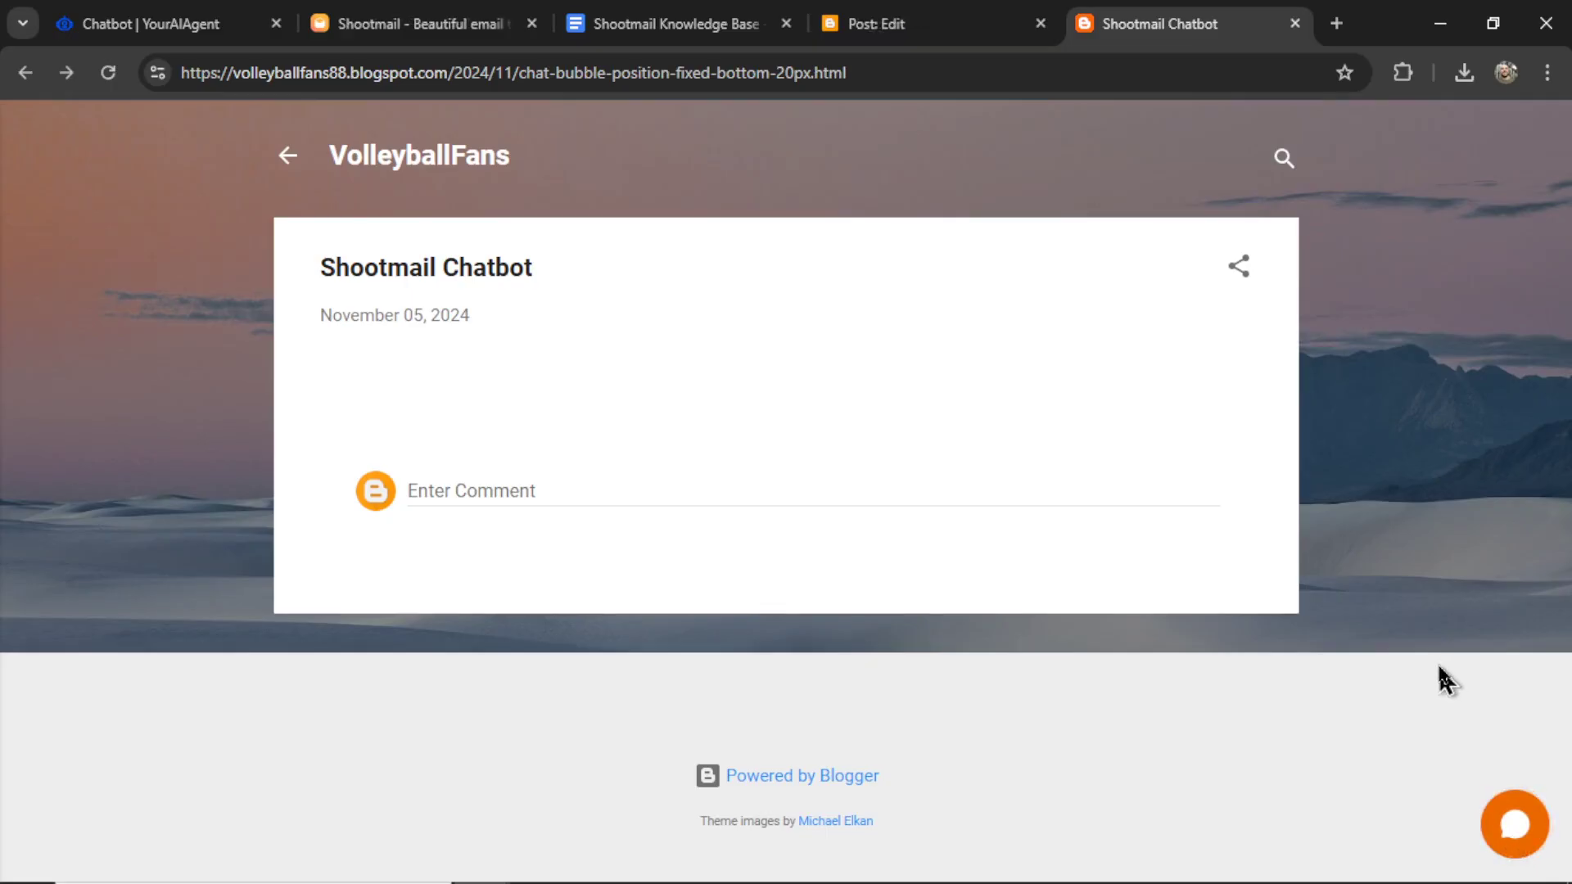
Ask the Shootmail Agent chat about pricing and highlight 50POFF in its reply
{"action": "left_click", "coordinate": [1514, 825]}
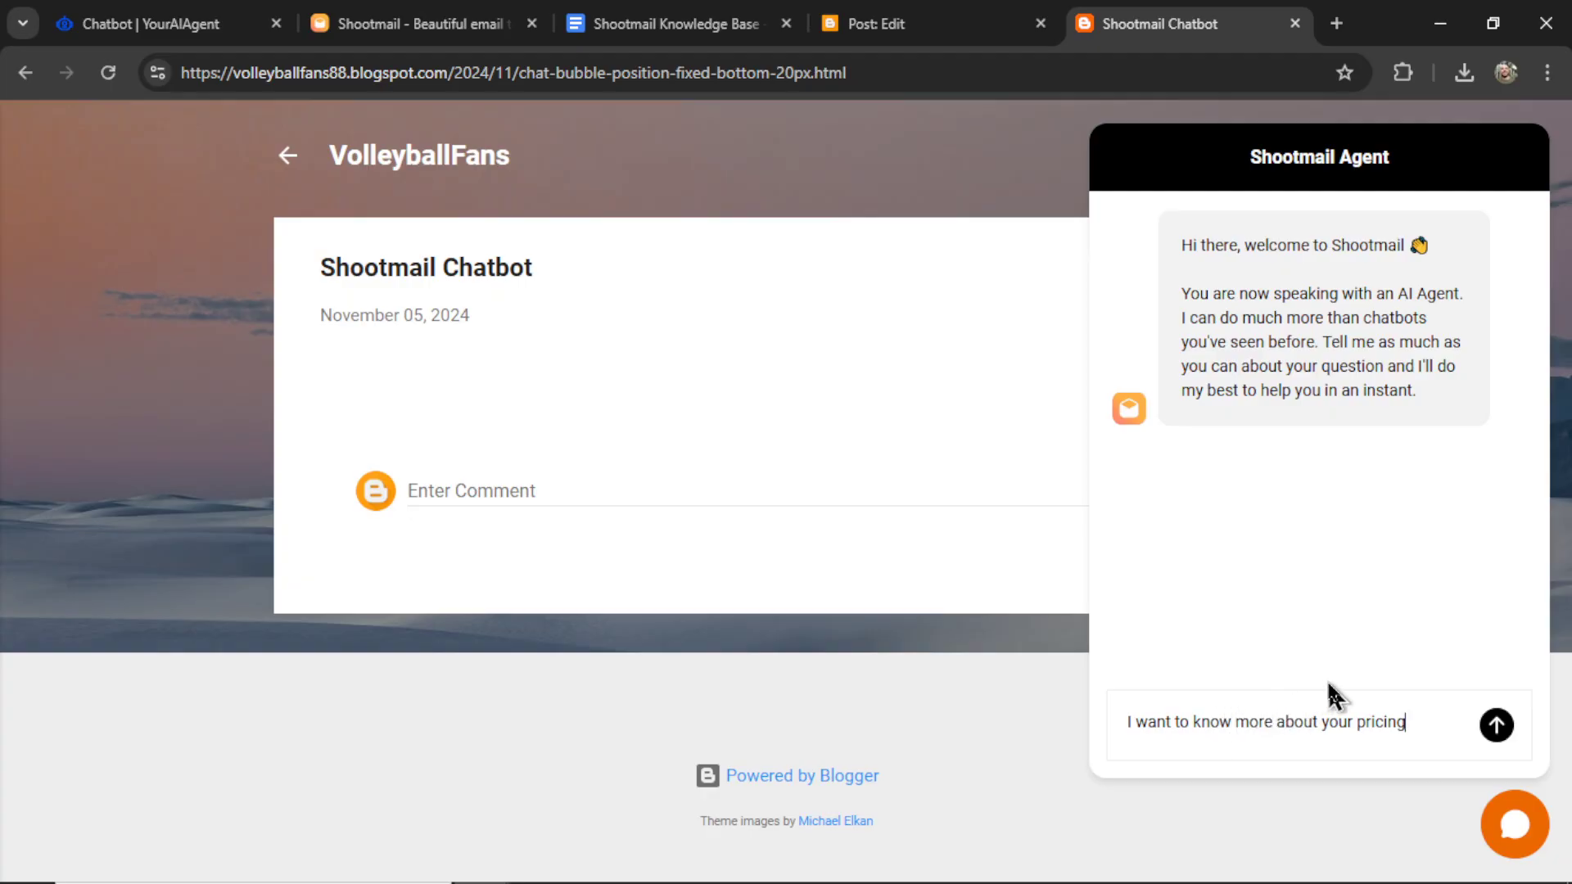
{"action": "left_click", "coordinate": [1495, 727]}
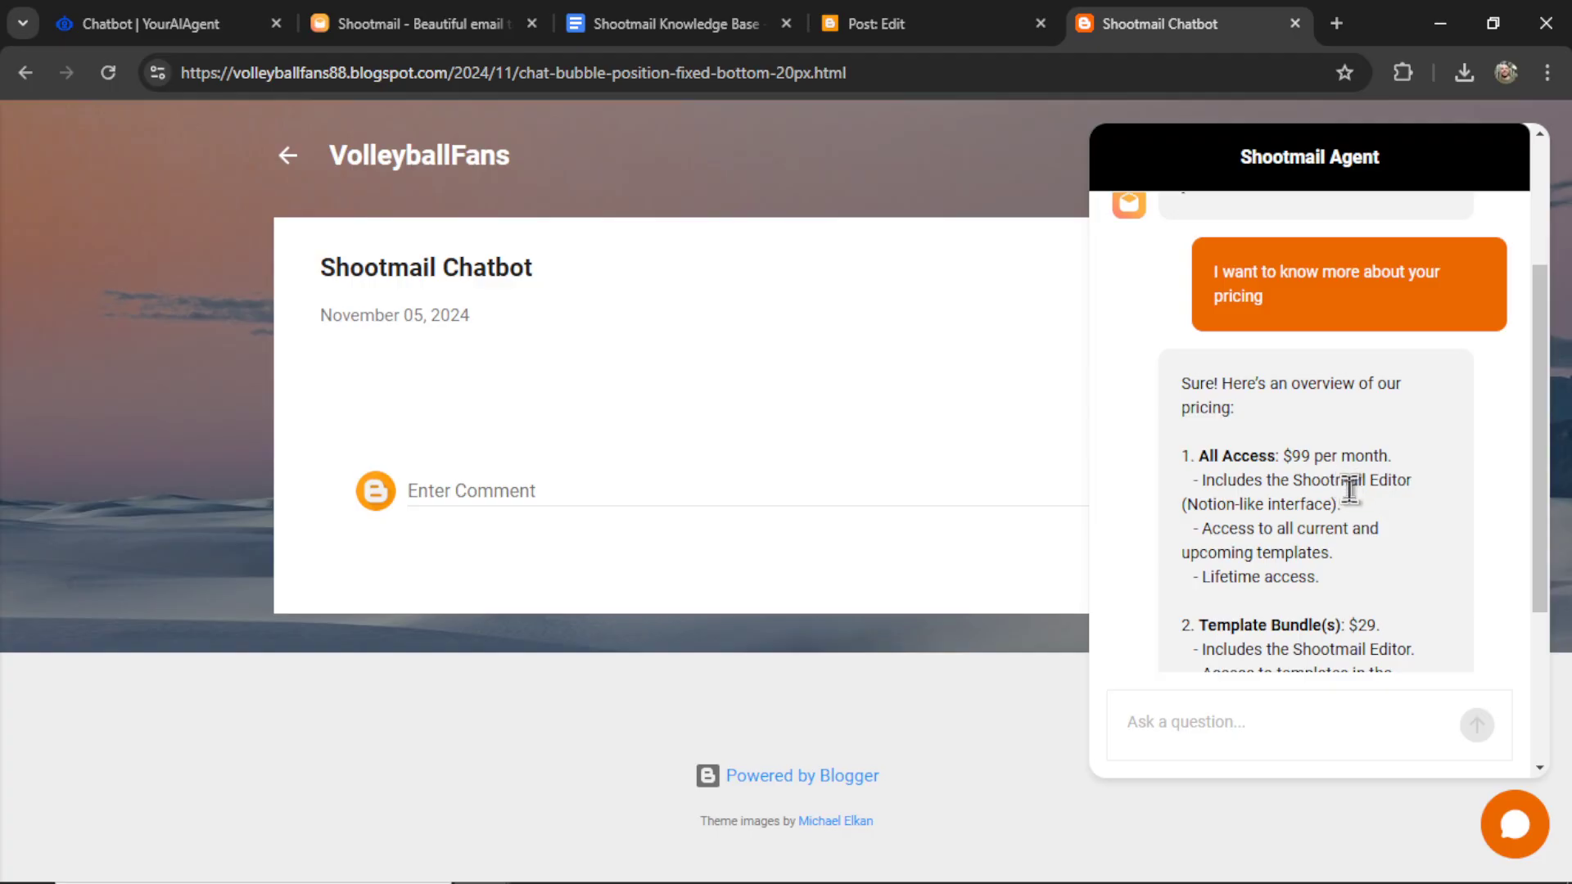
{"action": "scroll", "coordinate": [1351, 483], "scroll_direction": "down", "scroll_amount": 2}
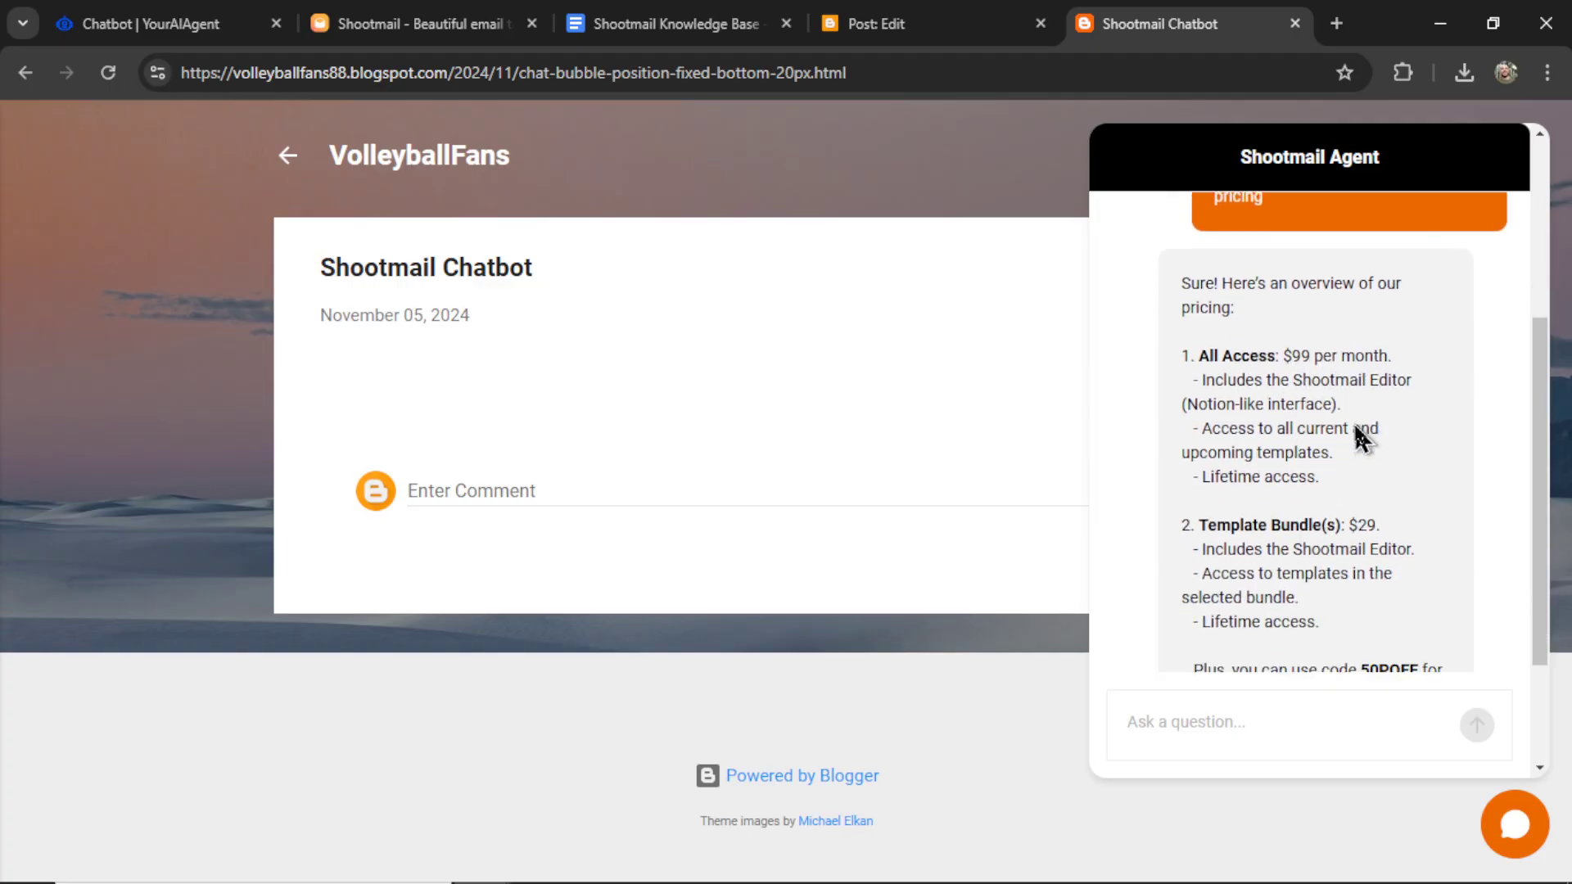
{"action": "scroll", "coordinate": [1355, 424], "scroll_direction": "down", "scroll_amount": 2}
{"action": "scroll", "coordinate": [1361, 415], "scroll_direction": "down", "scroll_amount": 1}
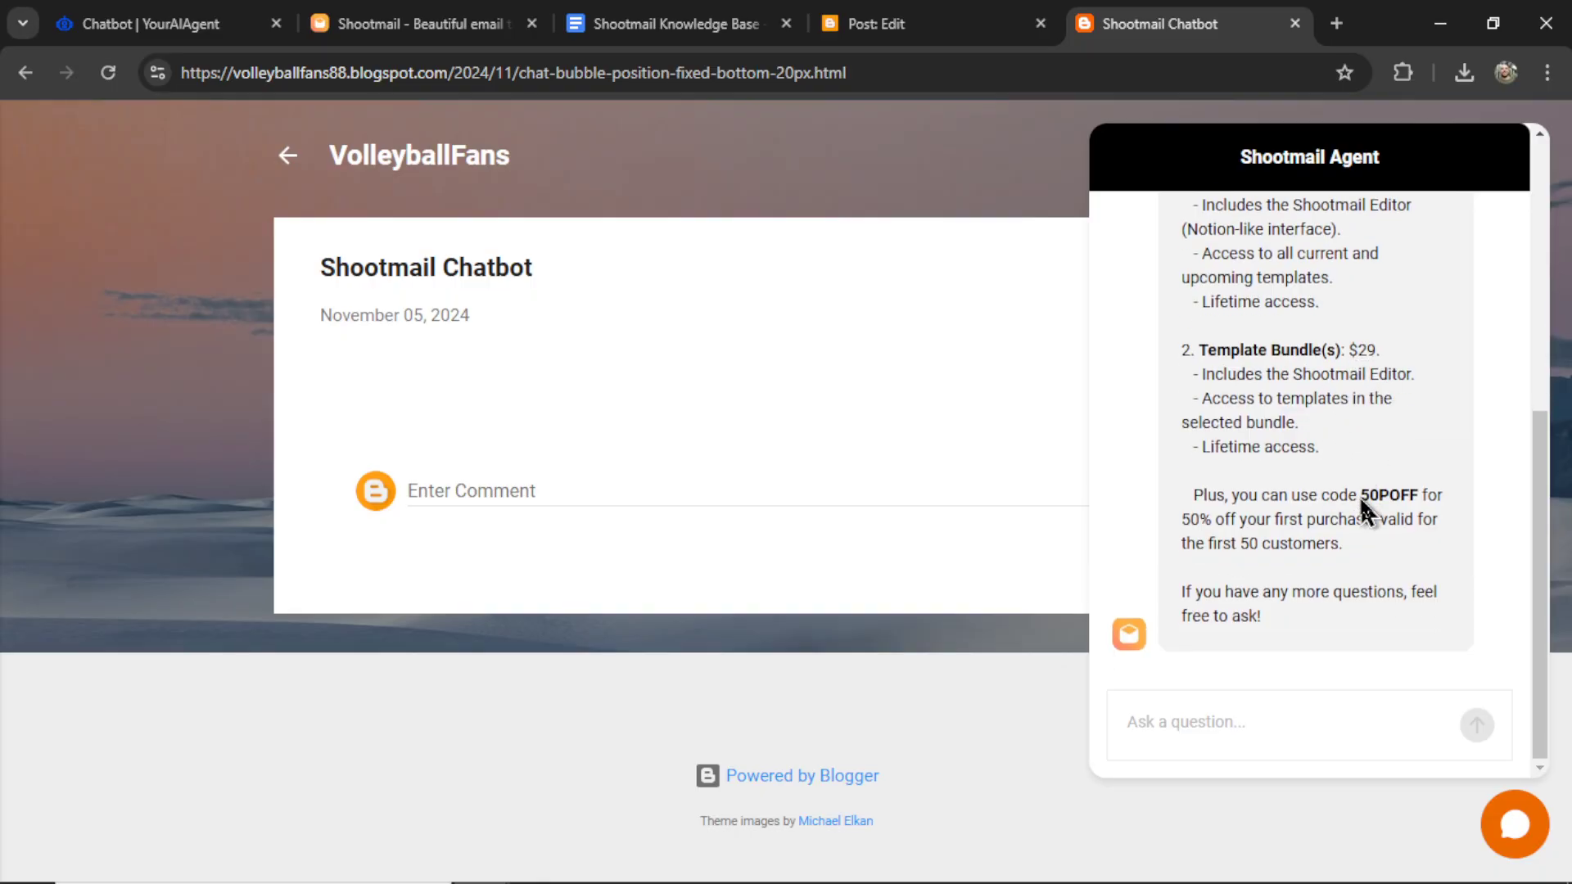
{"action": "left_click_drag", "start_coordinate": [1361, 501], "coordinate": [1426, 502]}
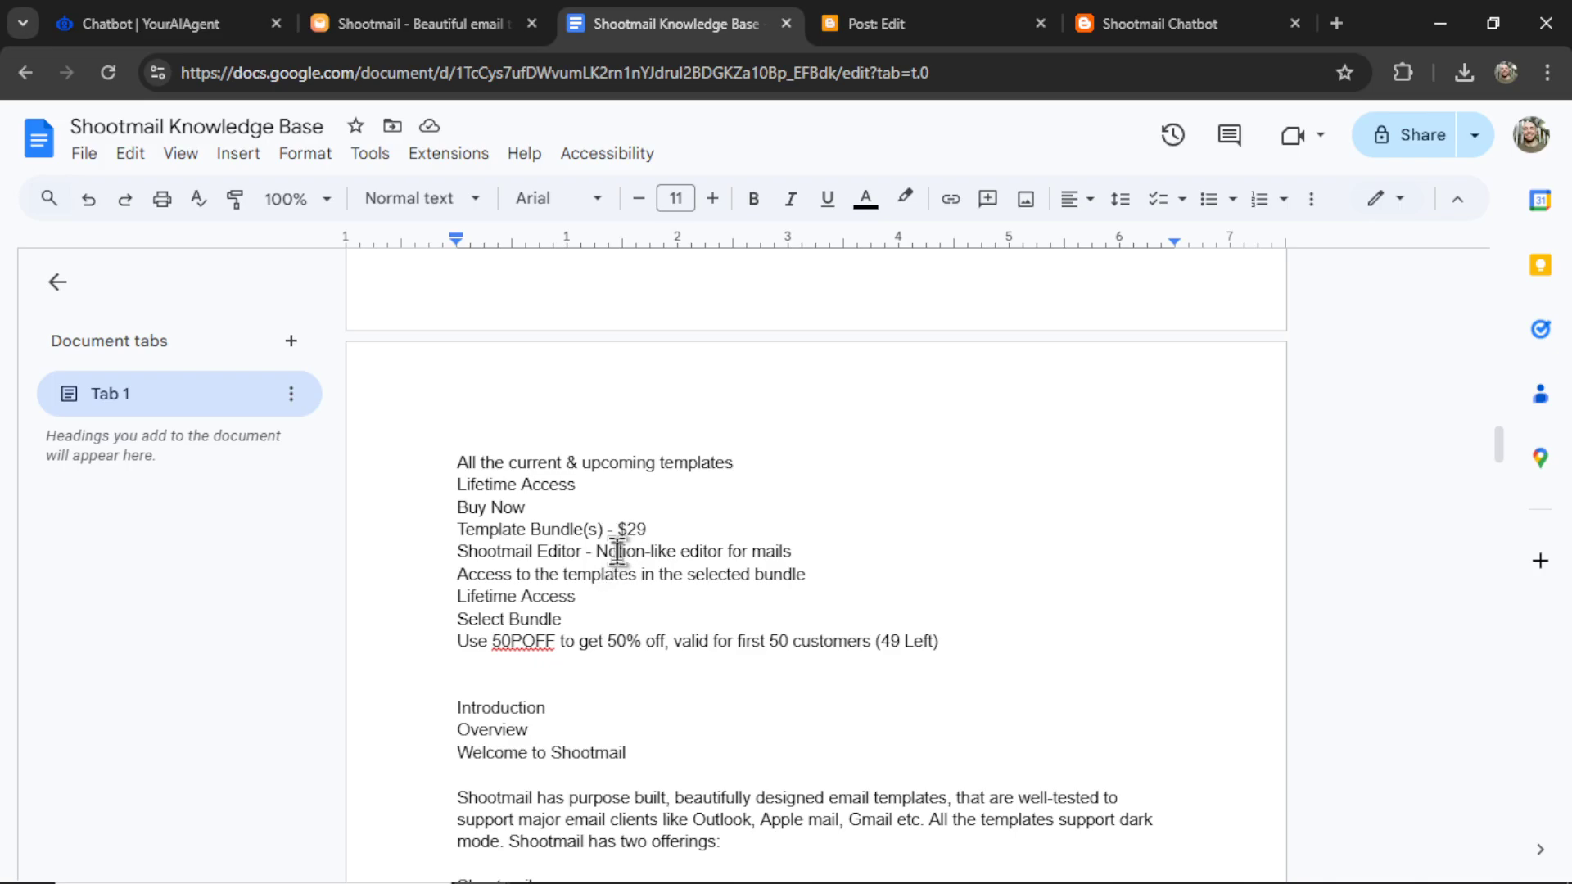
Highlight the 50POFF coupon in the knowledge base's pricing section to confirm the chatbot's answer
{"action": "scroll", "coordinate": [614, 547], "scroll_direction": "up", "scroll_amount": 4}
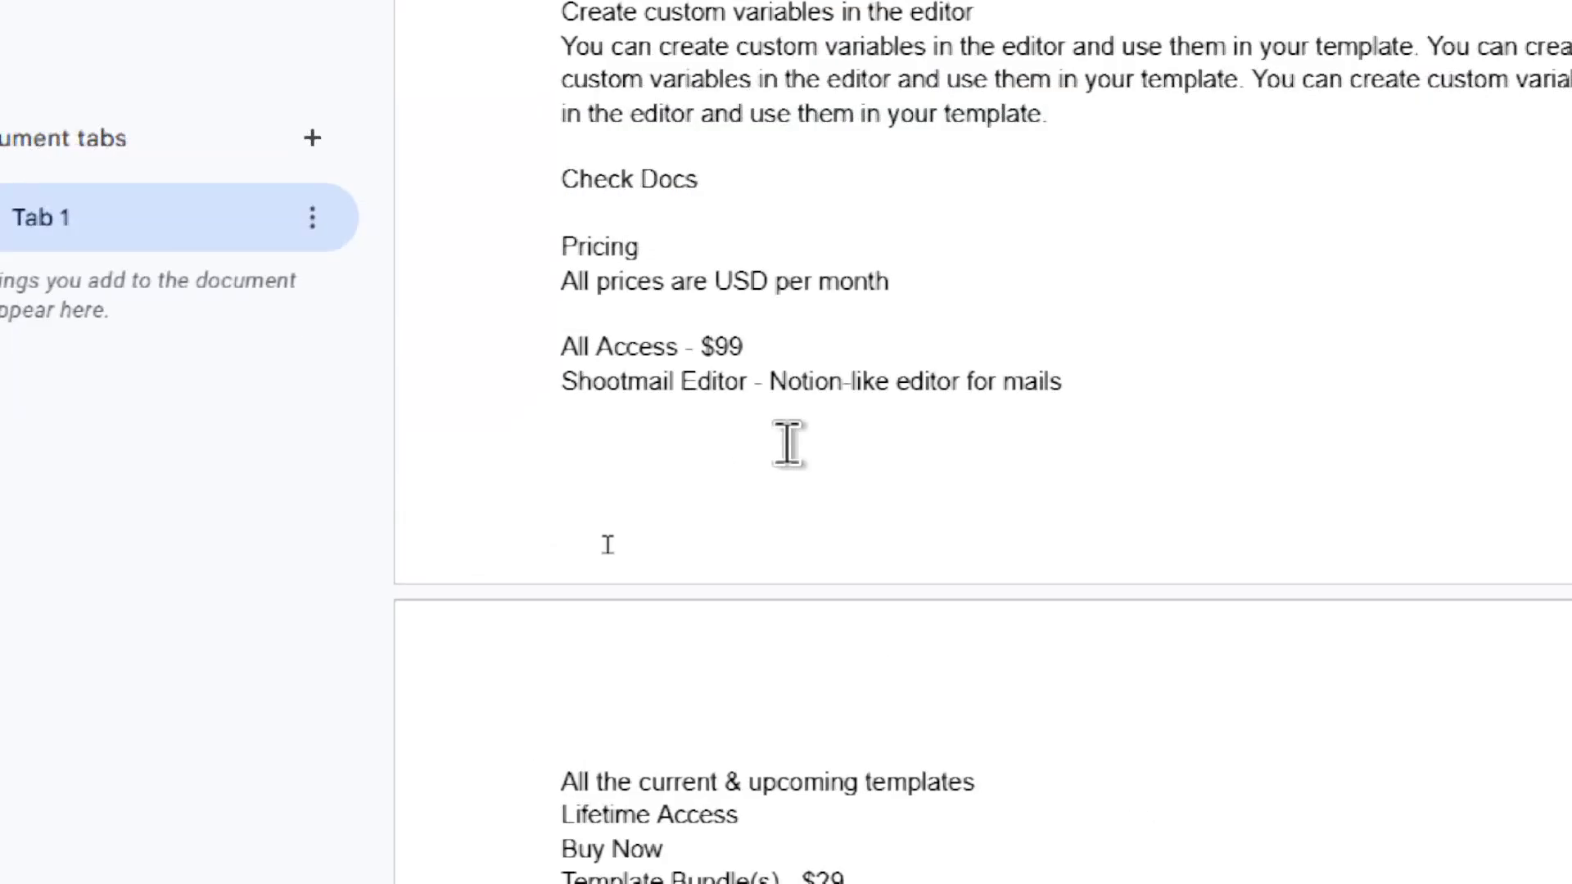
{"action": "scroll", "coordinate": [608, 545], "scroll_direction": "down", "scroll_amount": 4}
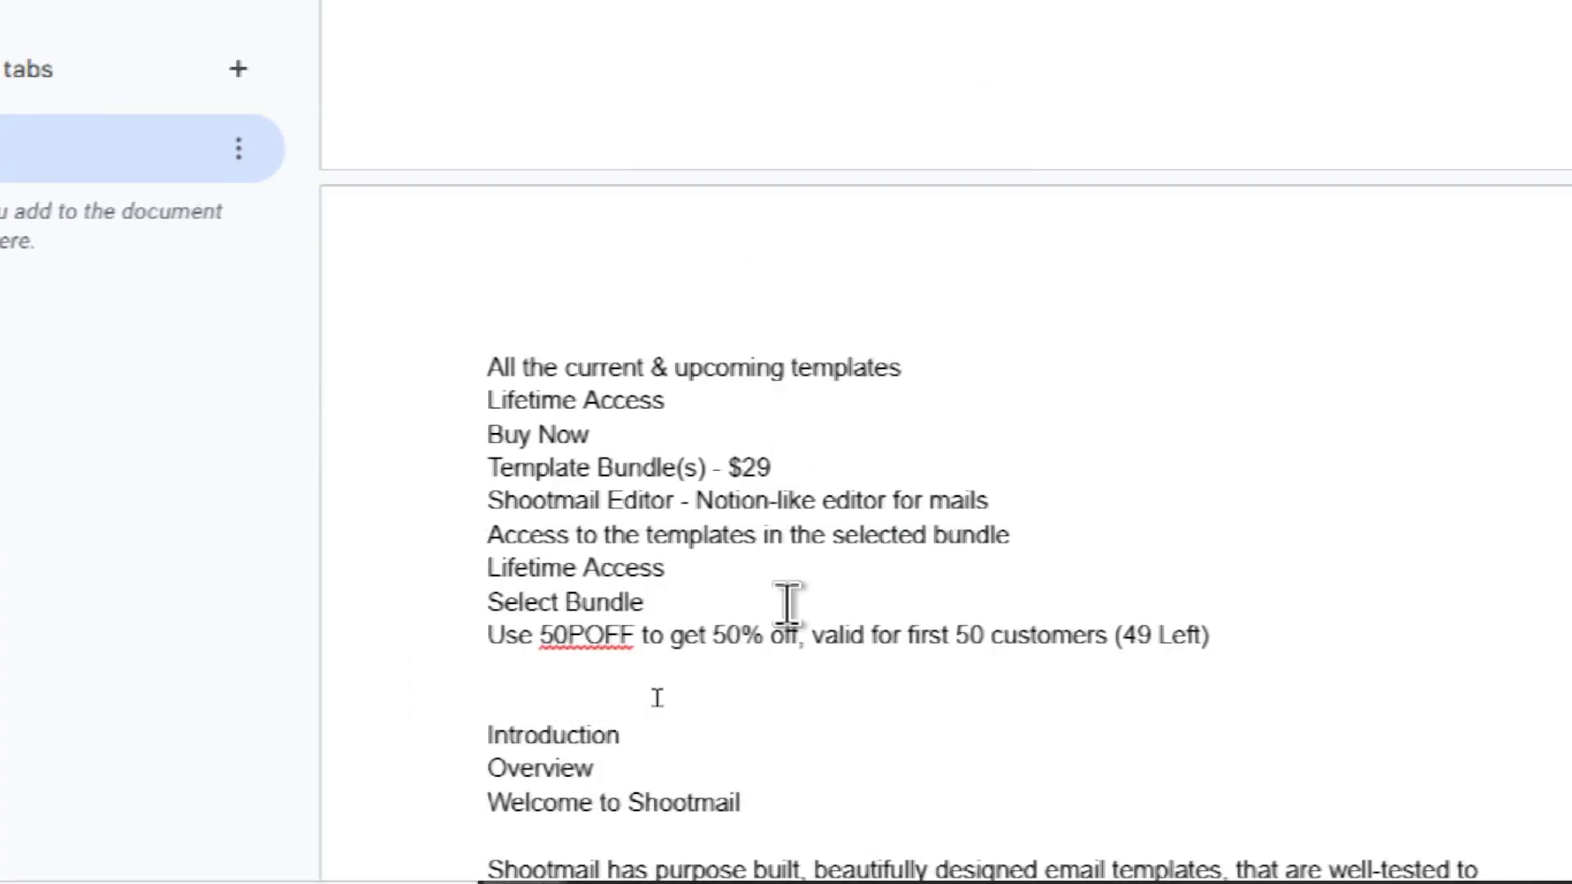
{"action": "left_click_drag", "start_coordinate": [541, 635], "coordinate": [634, 636]}
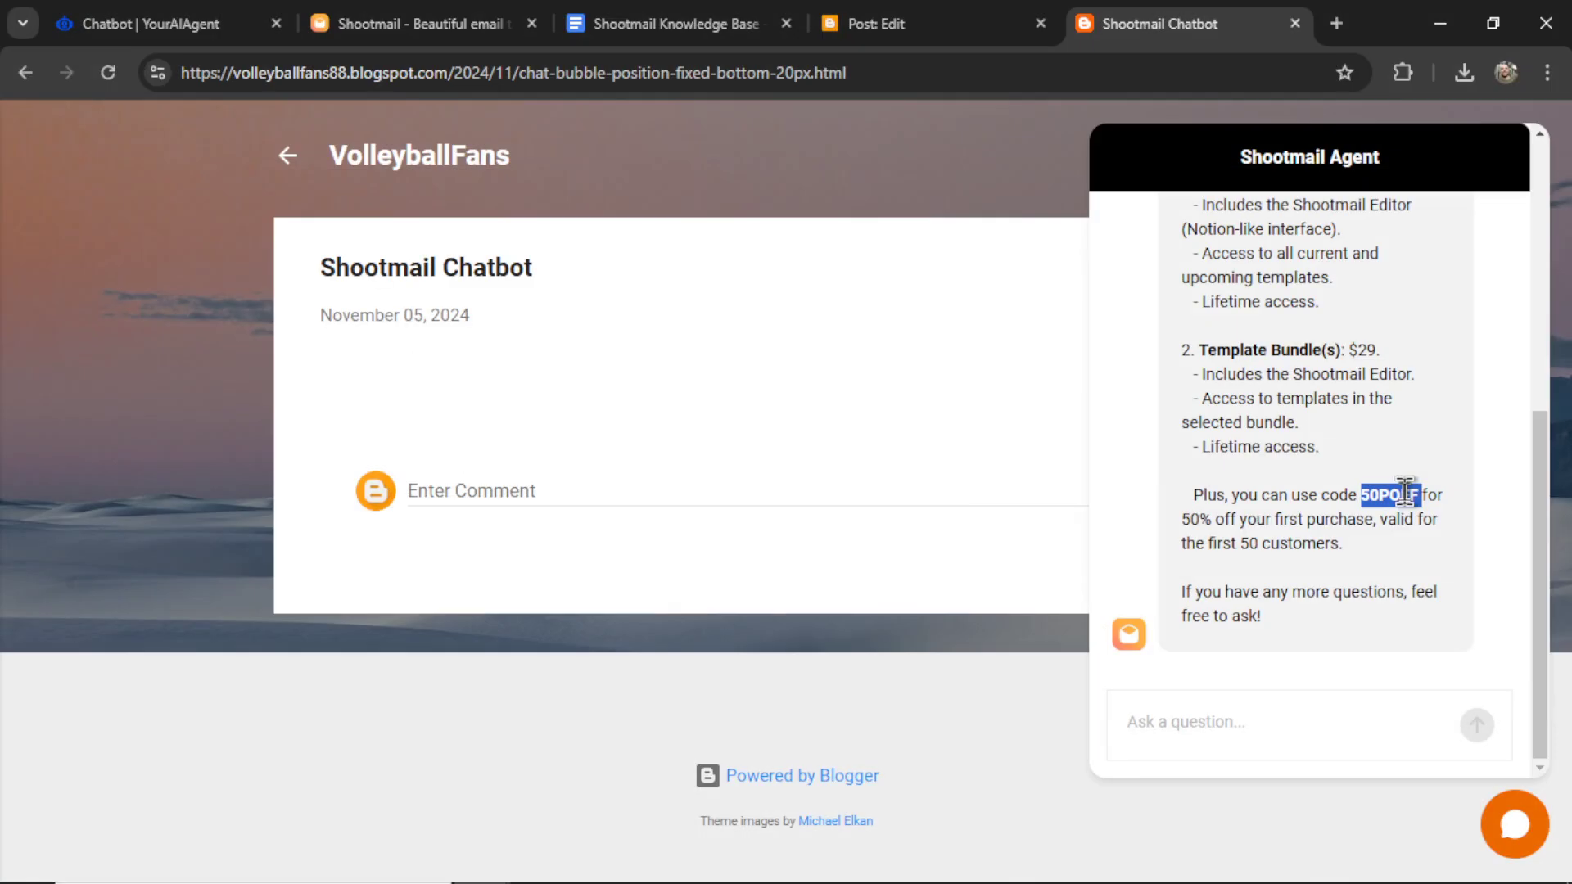
{"action": "left_click_drag", "start_coordinate": [1403, 494], "coordinate": [1336, 527]}
{"action": "key", "text": "ctrl+2"}
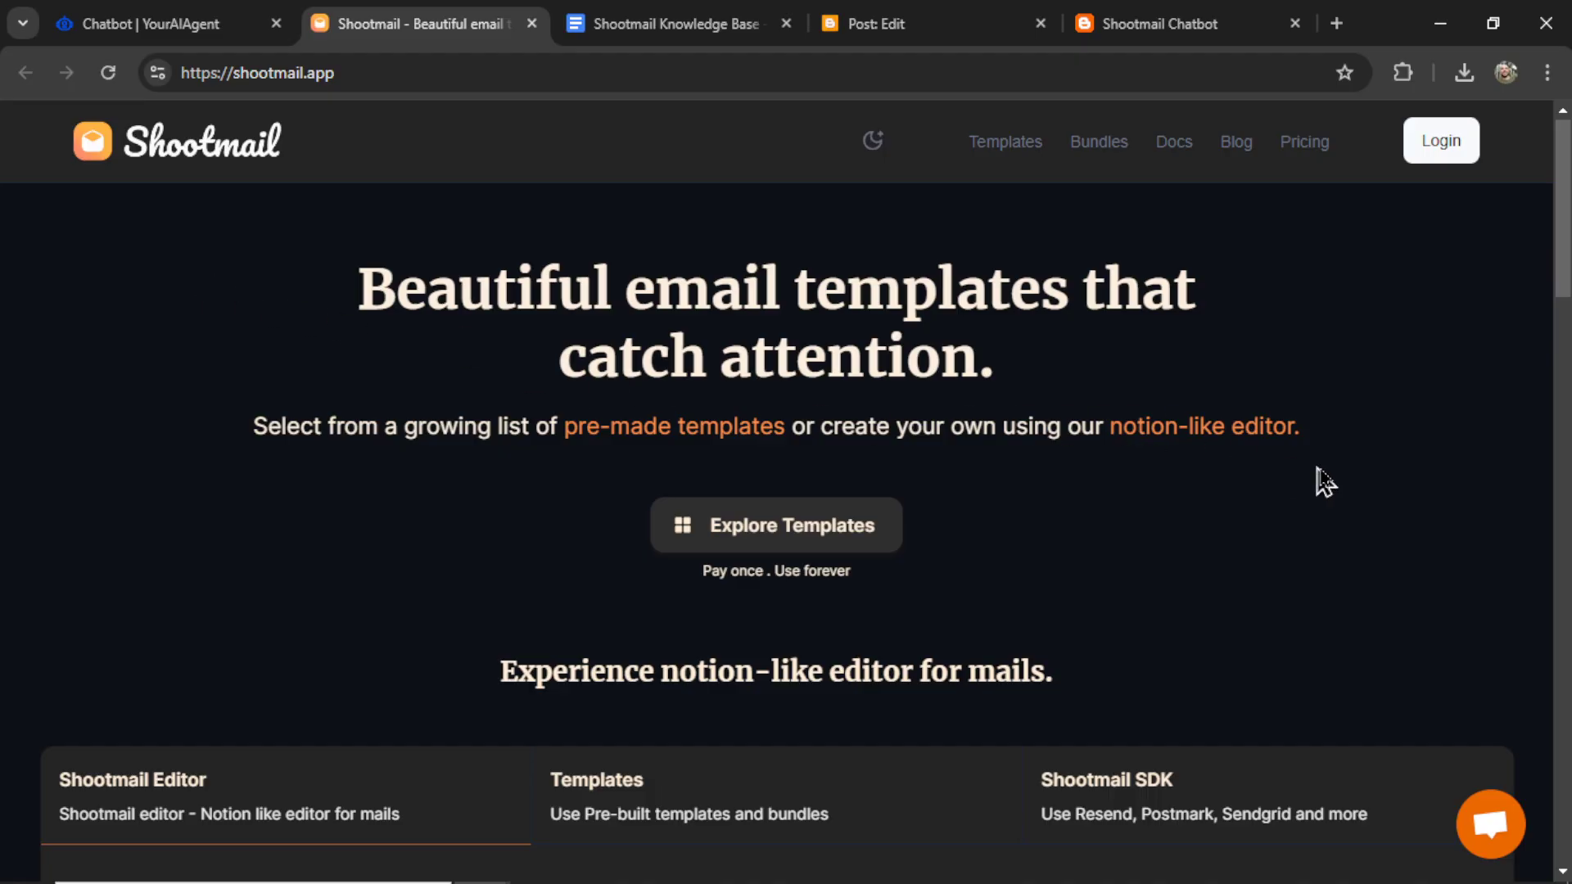
Compose a Shootmail support-chat message about the AI chatbot, including the blog post link
{"action": "left_click", "coordinate": [1490, 825]}
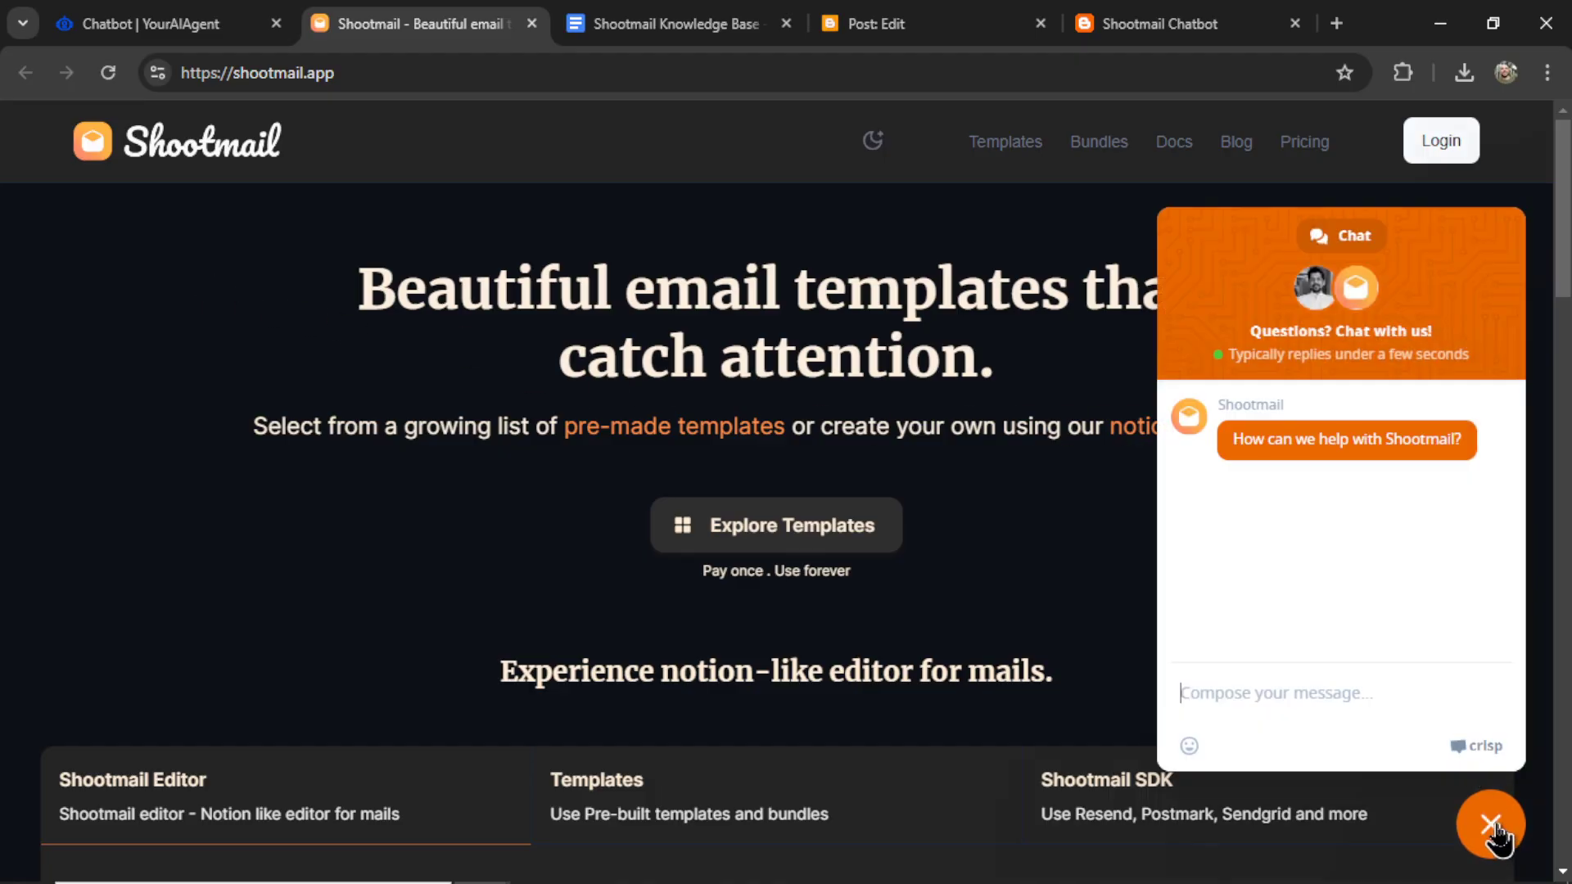
{"action": "left_click", "coordinate": [1289, 696]}
{"action": "type", "text": "Hey! I made an AI Chatbot for you that automatically answers questions from website visitors. Check it out and let me know what you think:"}
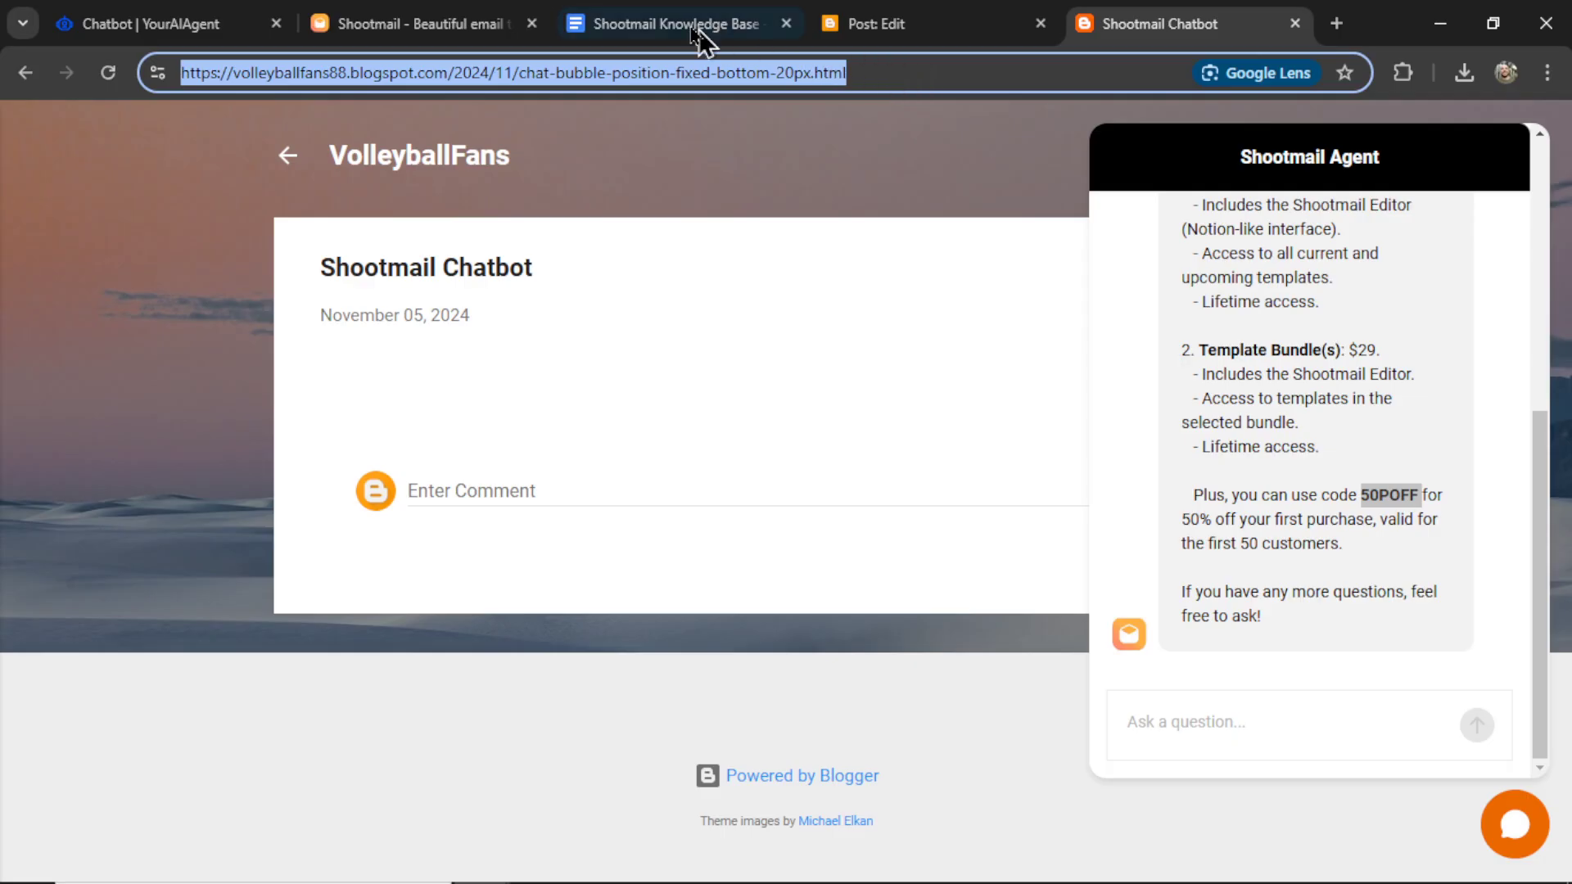
{"action": "left_click", "coordinate": [420, 23]}
{"action": "type", "text": "https://volleyballfans88.blogspot.com/2024/11/chat-bubble-position-fixed-bottom-20px.html"}
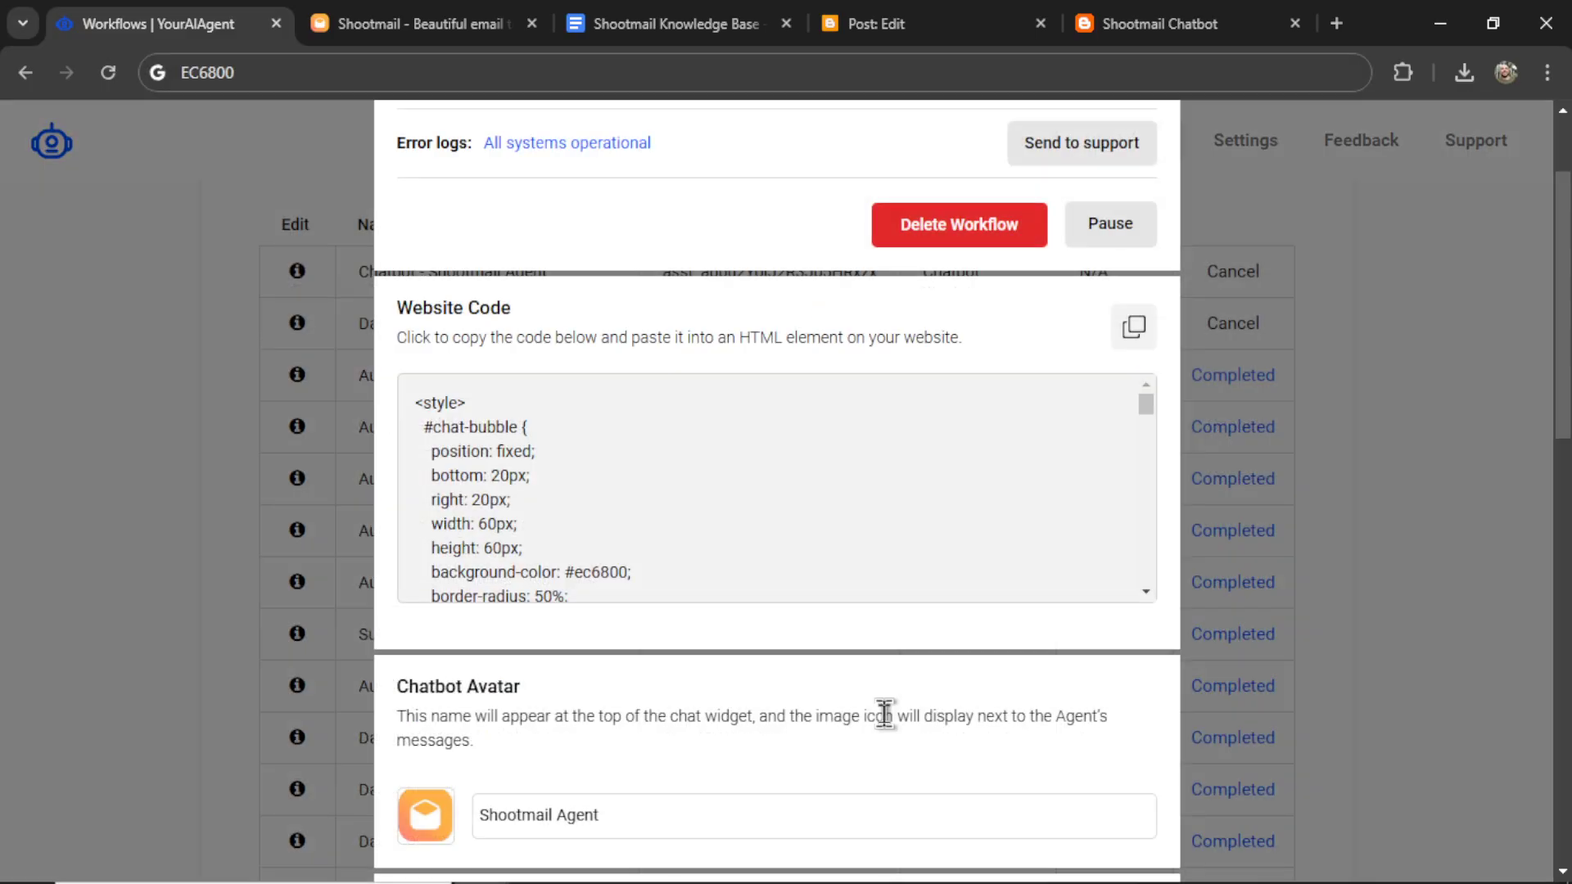
Scroll through the Shootmail Agent chatbot workflow's settings
{"action": "scroll", "coordinate": [888, 708], "scroll_direction": "down", "scroll_amount": 3}
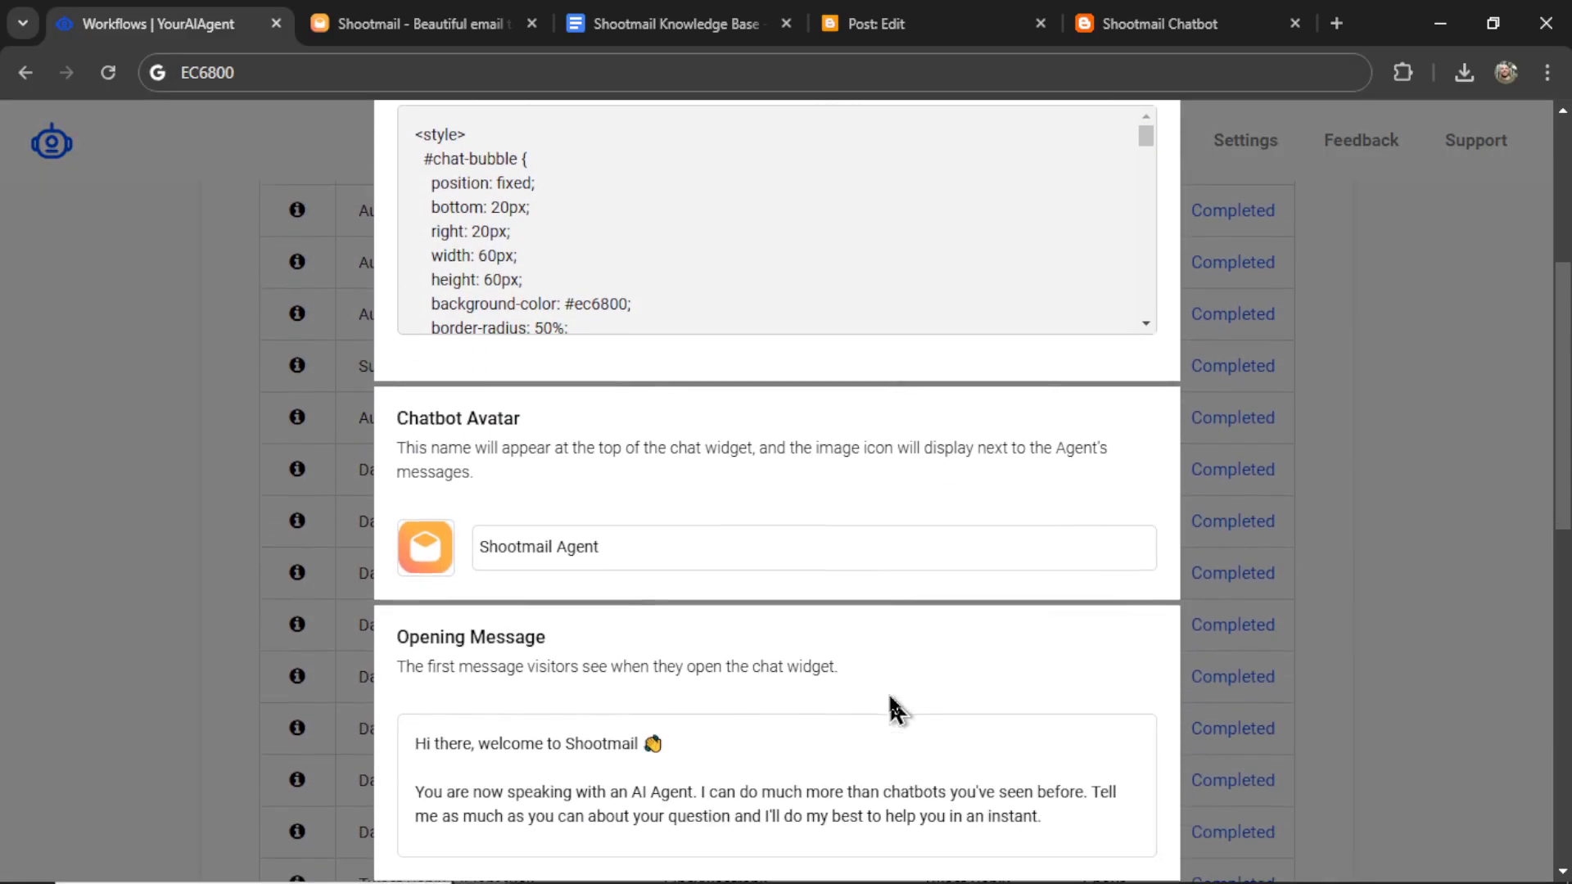
{"action": "scroll", "coordinate": [892, 696], "scroll_direction": "down", "scroll_amount": 7}
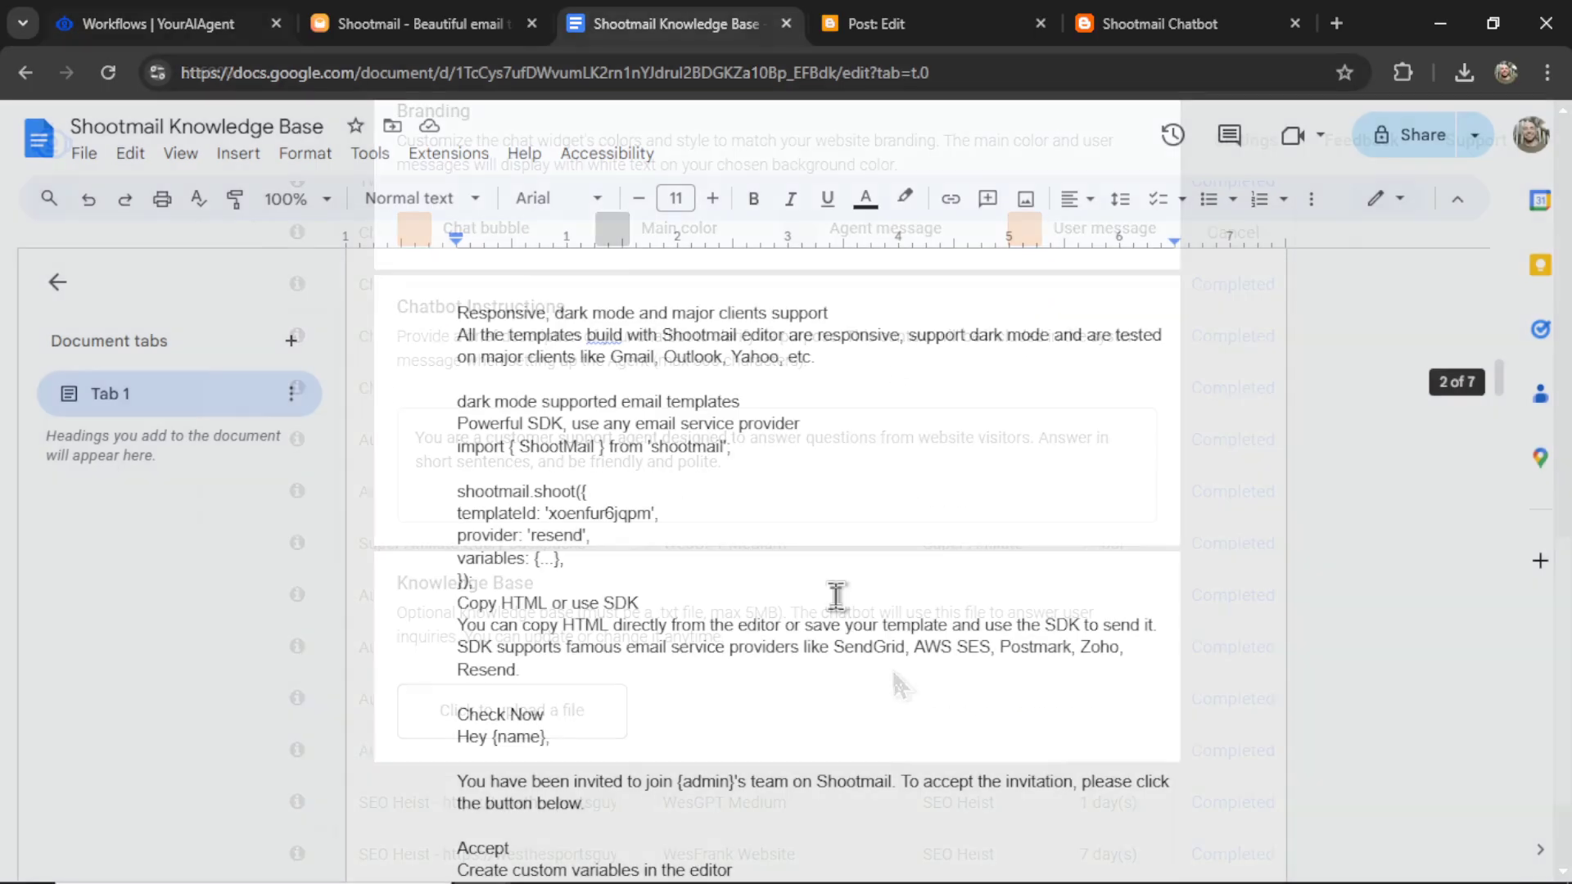
{"action": "scroll", "coordinate": [837, 595], "scroll_direction": "down", "scroll_amount": 12}
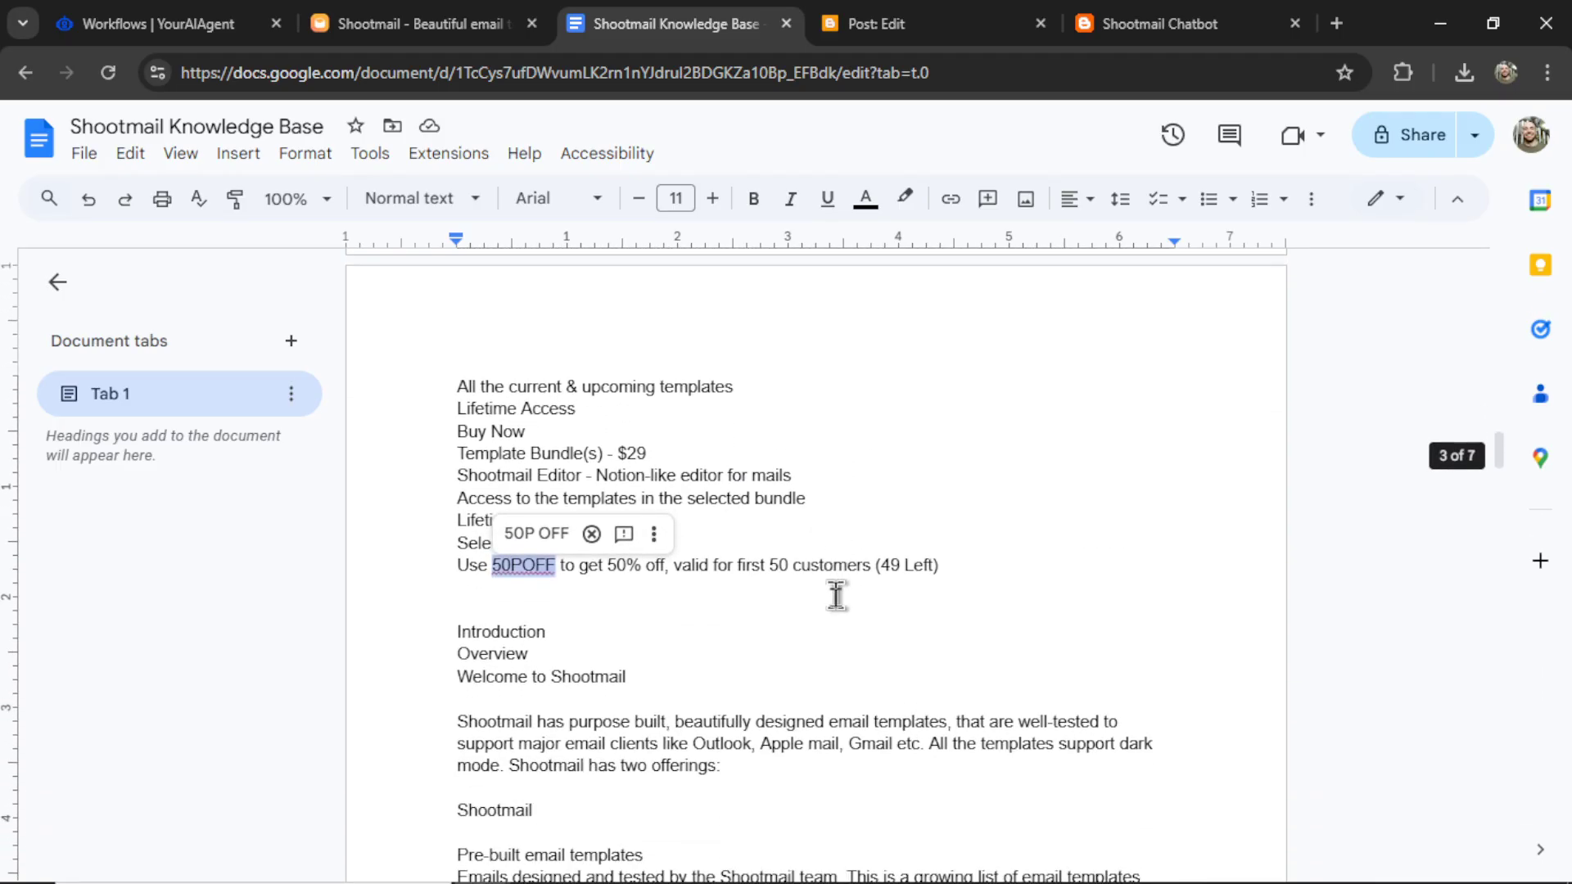
{"action": "scroll", "coordinate": [836, 596], "scroll_direction": "down", "scroll_amount": 10}
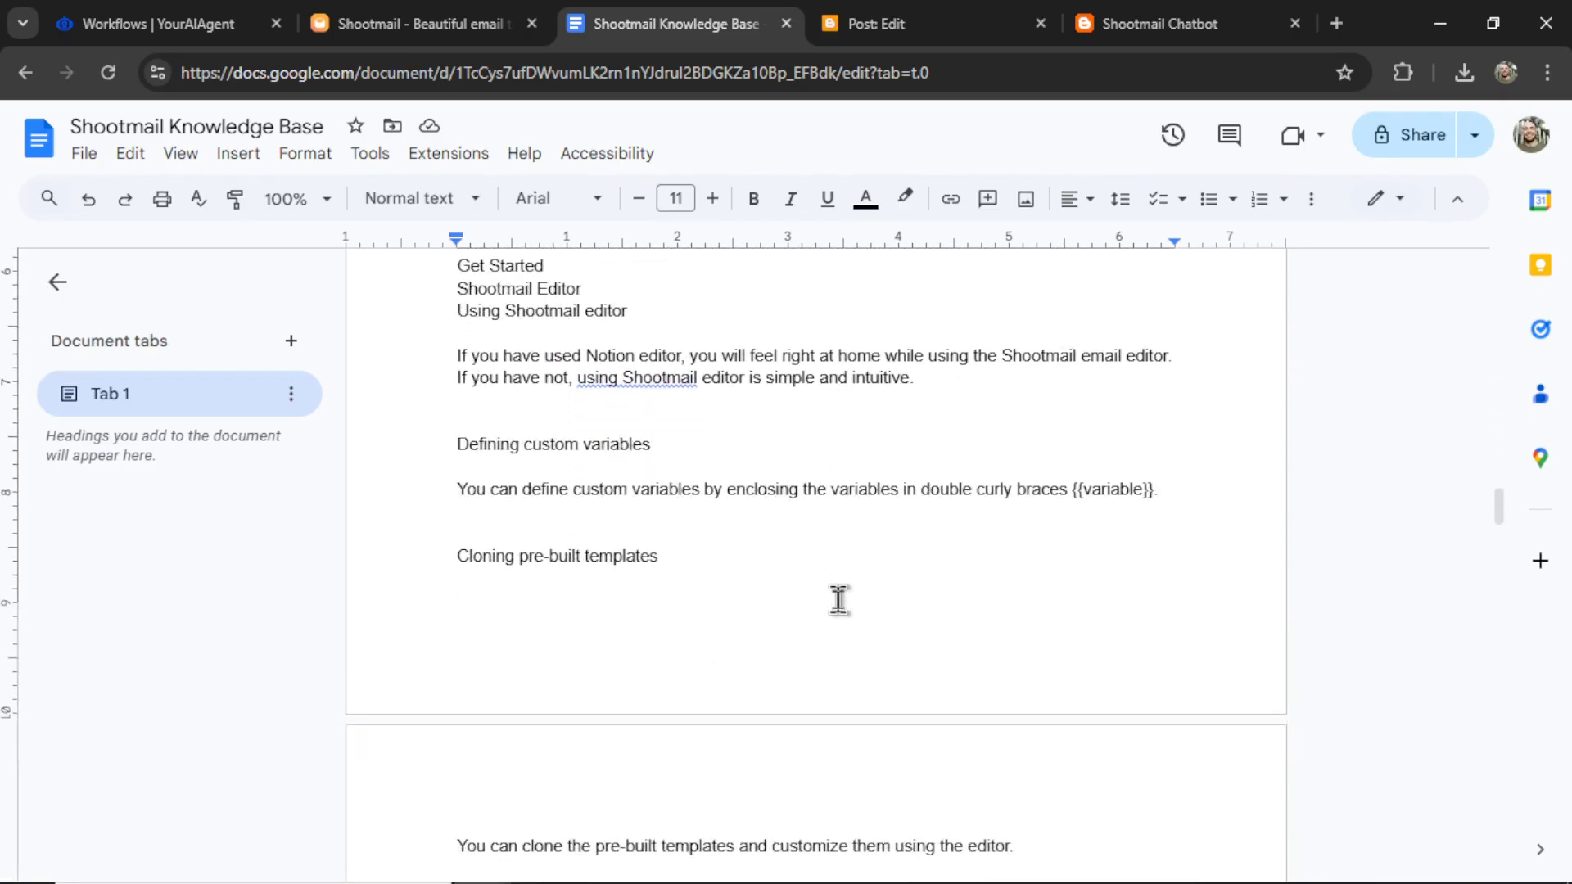
Look over the published blog post with the embedded chatbot
{"action": "key", "text": "ctrl+5"}
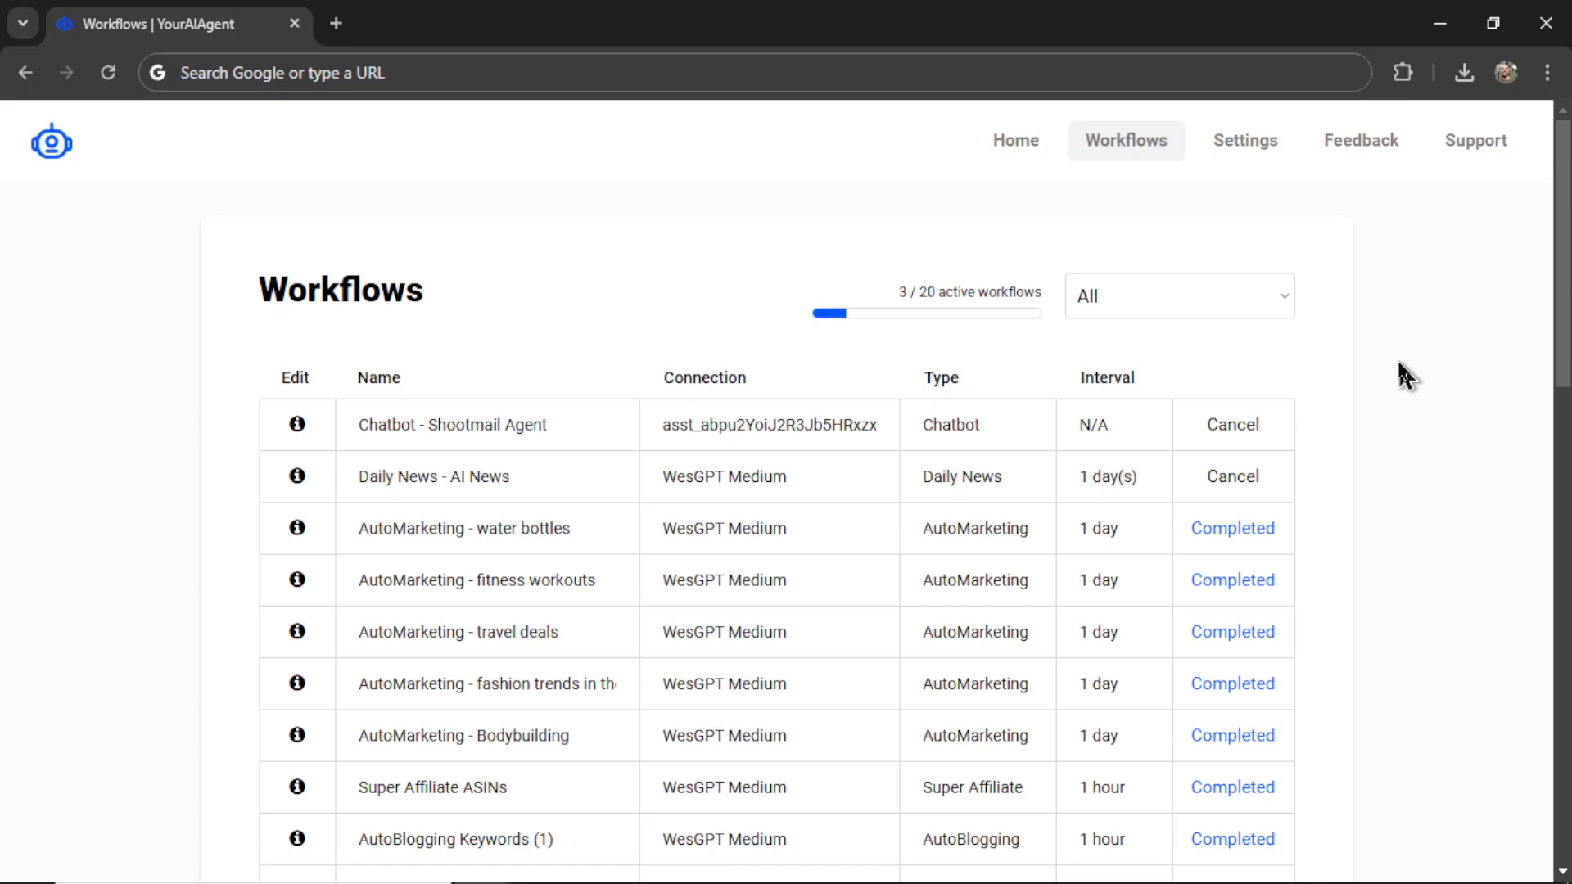
{"action": "scroll", "coordinate": [905, 330], "scroll_direction": "down", "scroll_amount": 2}
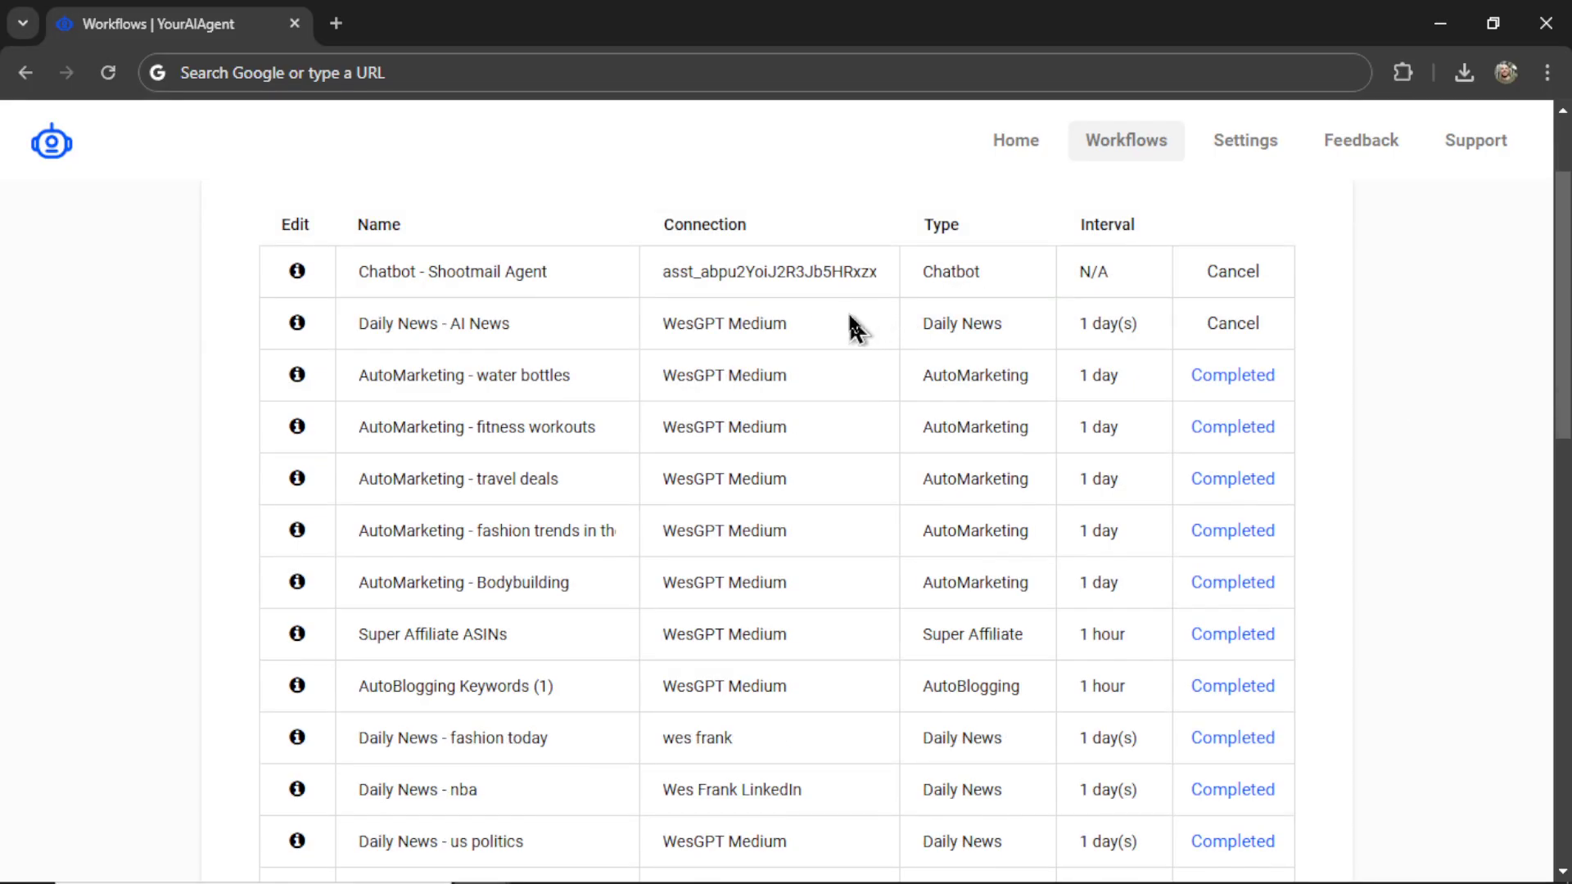
{"action": "scroll", "coordinate": [852, 315], "scroll_direction": "down", "scroll_amount": 4}
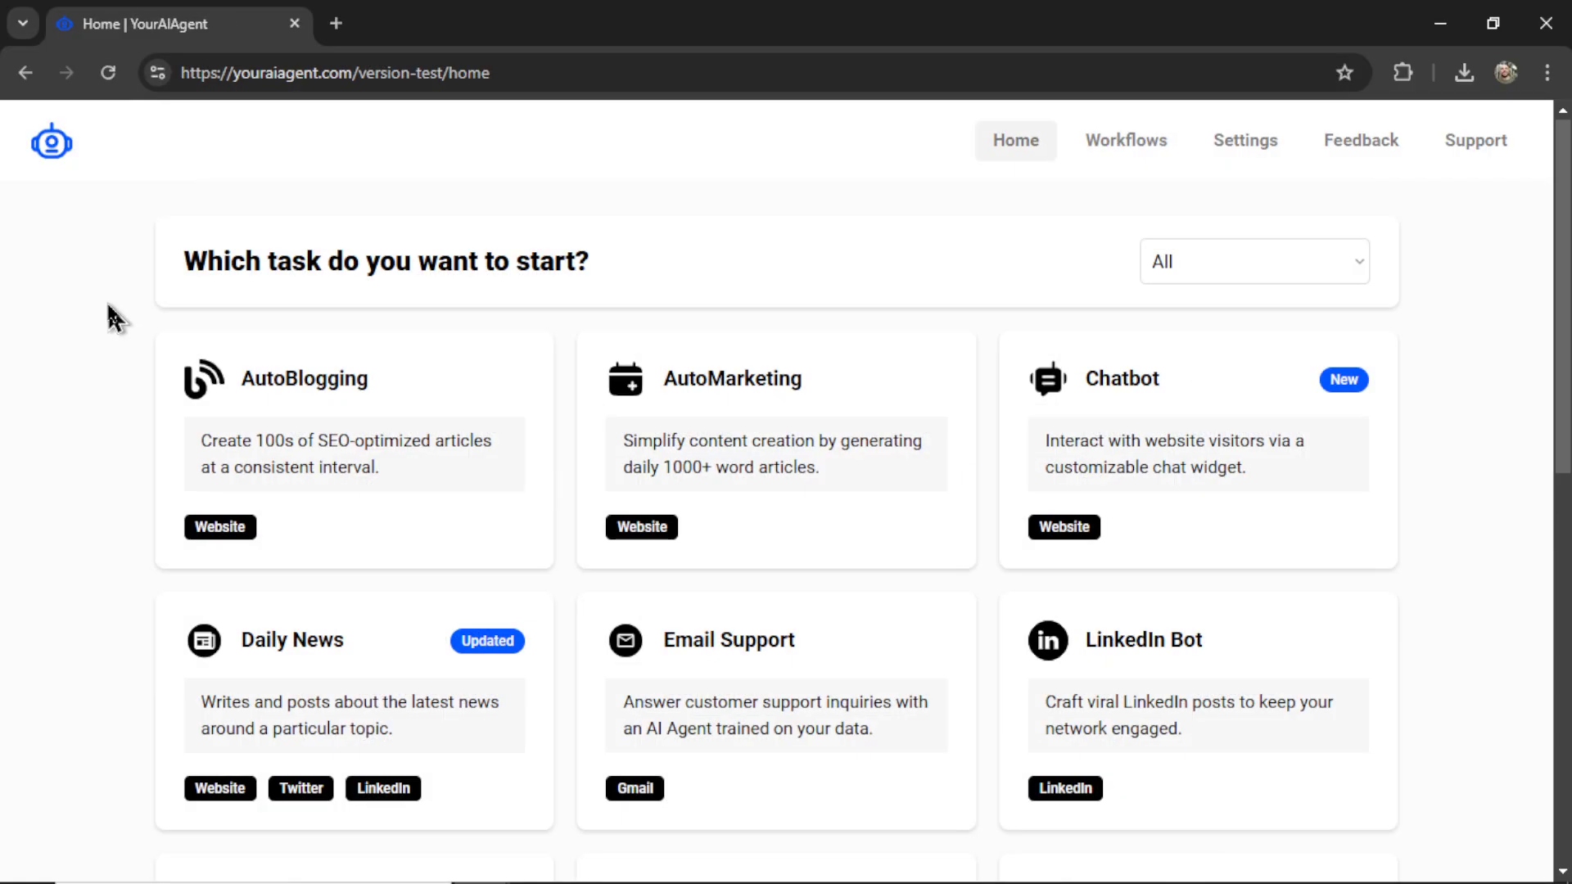
{"action": "scroll", "coordinate": [109, 316], "scroll_direction": "down", "scroll_amount": 3}
{"action": "scroll", "coordinate": [109, 316], "scroll_direction": "down", "scroll_amount": 1}
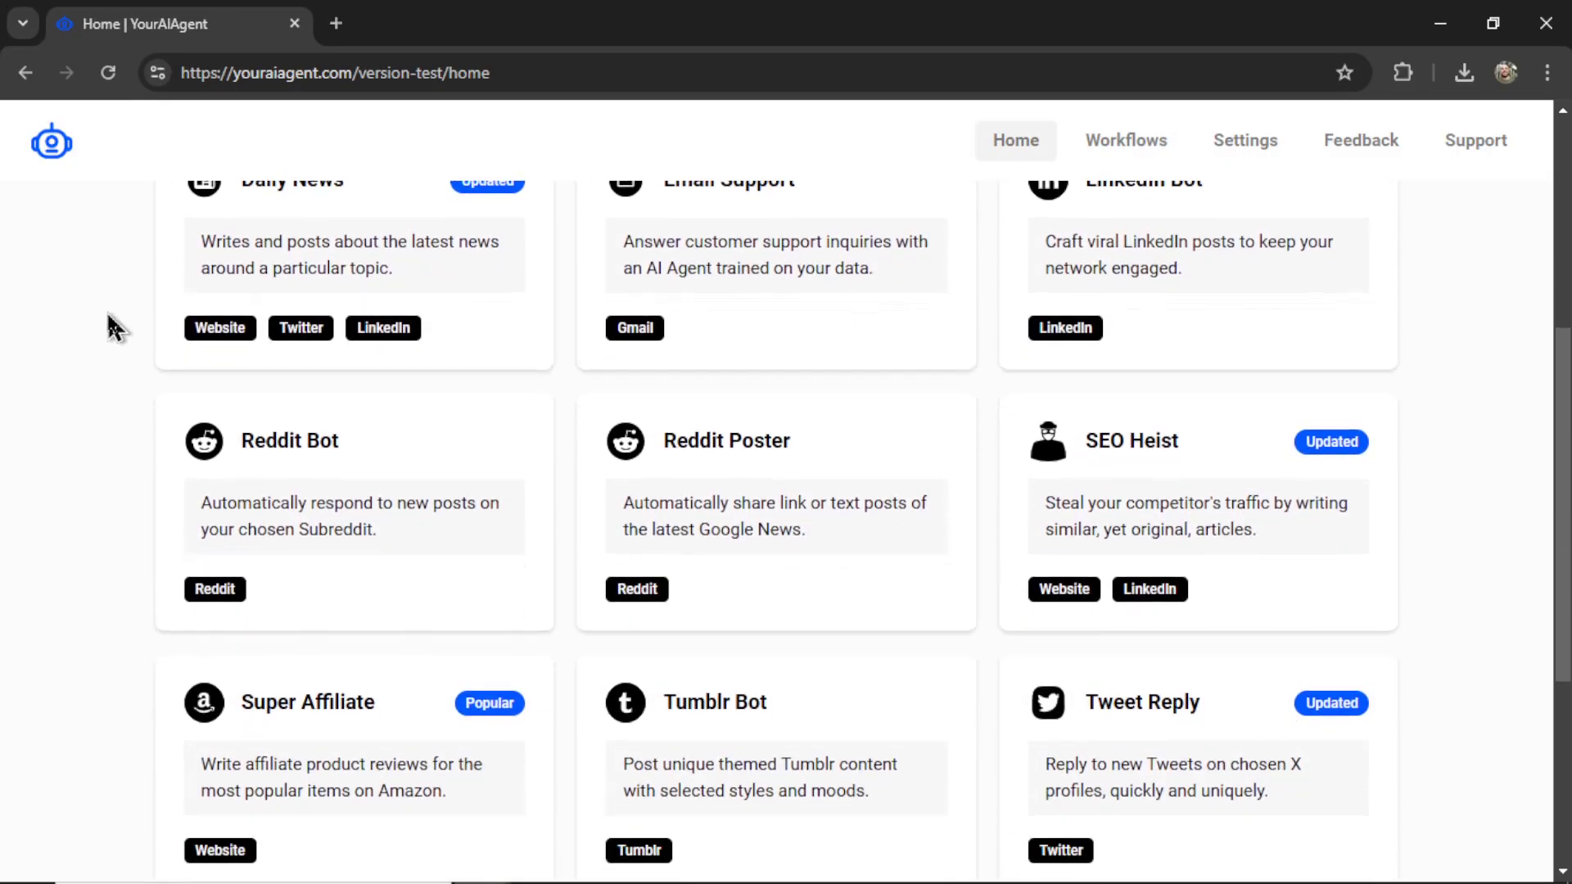
{"action": "scroll", "coordinate": [112, 352], "scroll_direction": "up", "scroll_amount": 1}
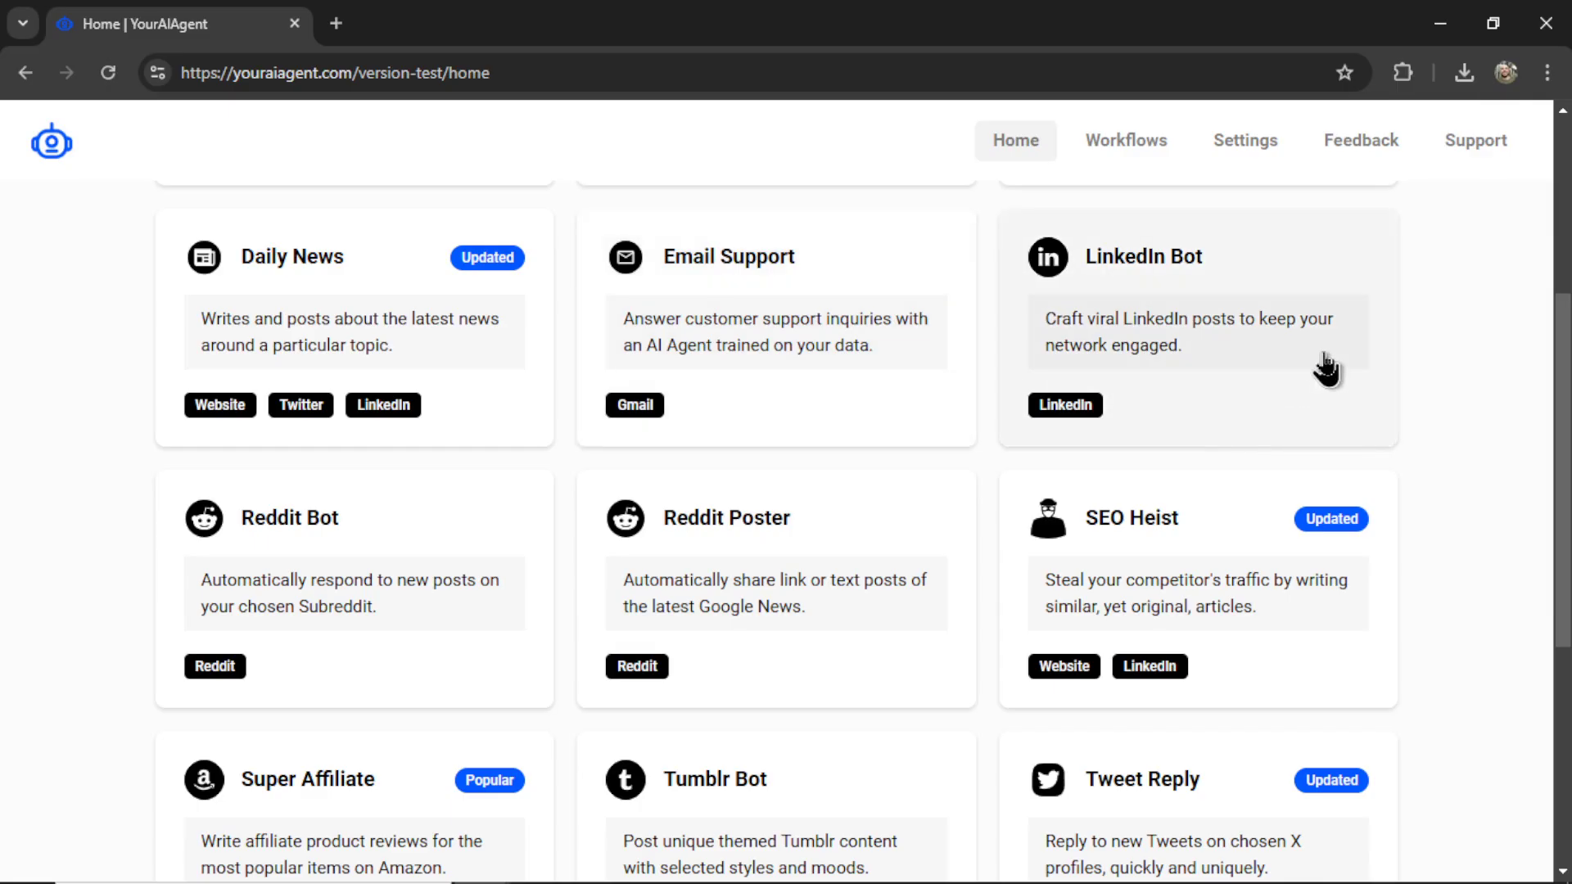
{"action": "scroll", "coordinate": [1456, 410], "scroll_direction": "down", "scroll_amount": 4}
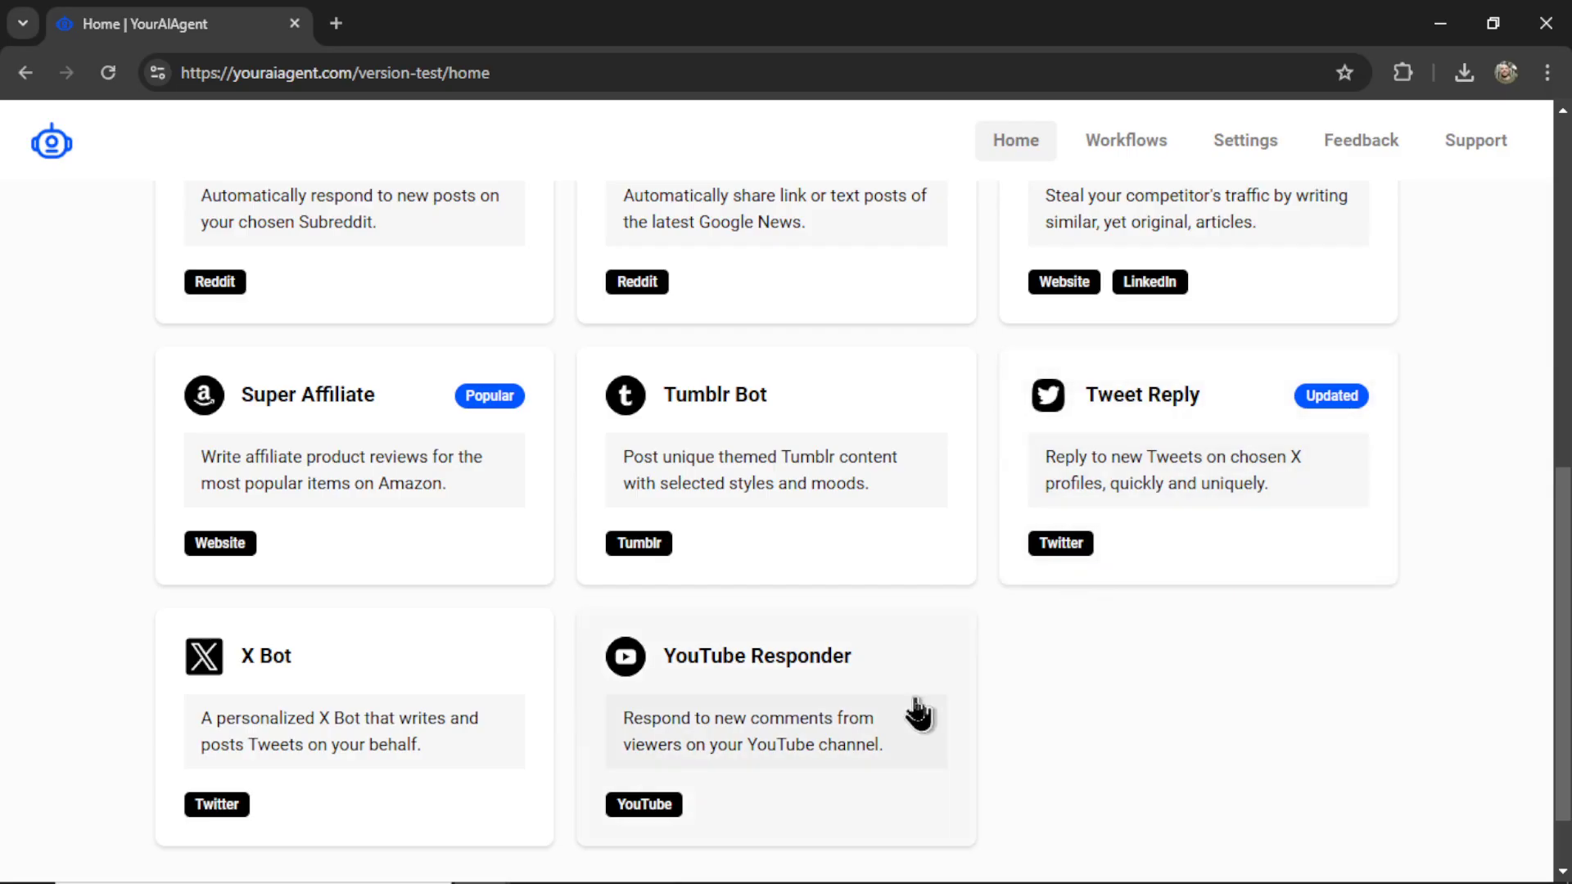
{"action": "scroll", "coordinate": [98, 333], "scroll_direction": "up", "scroll_amount": 5}
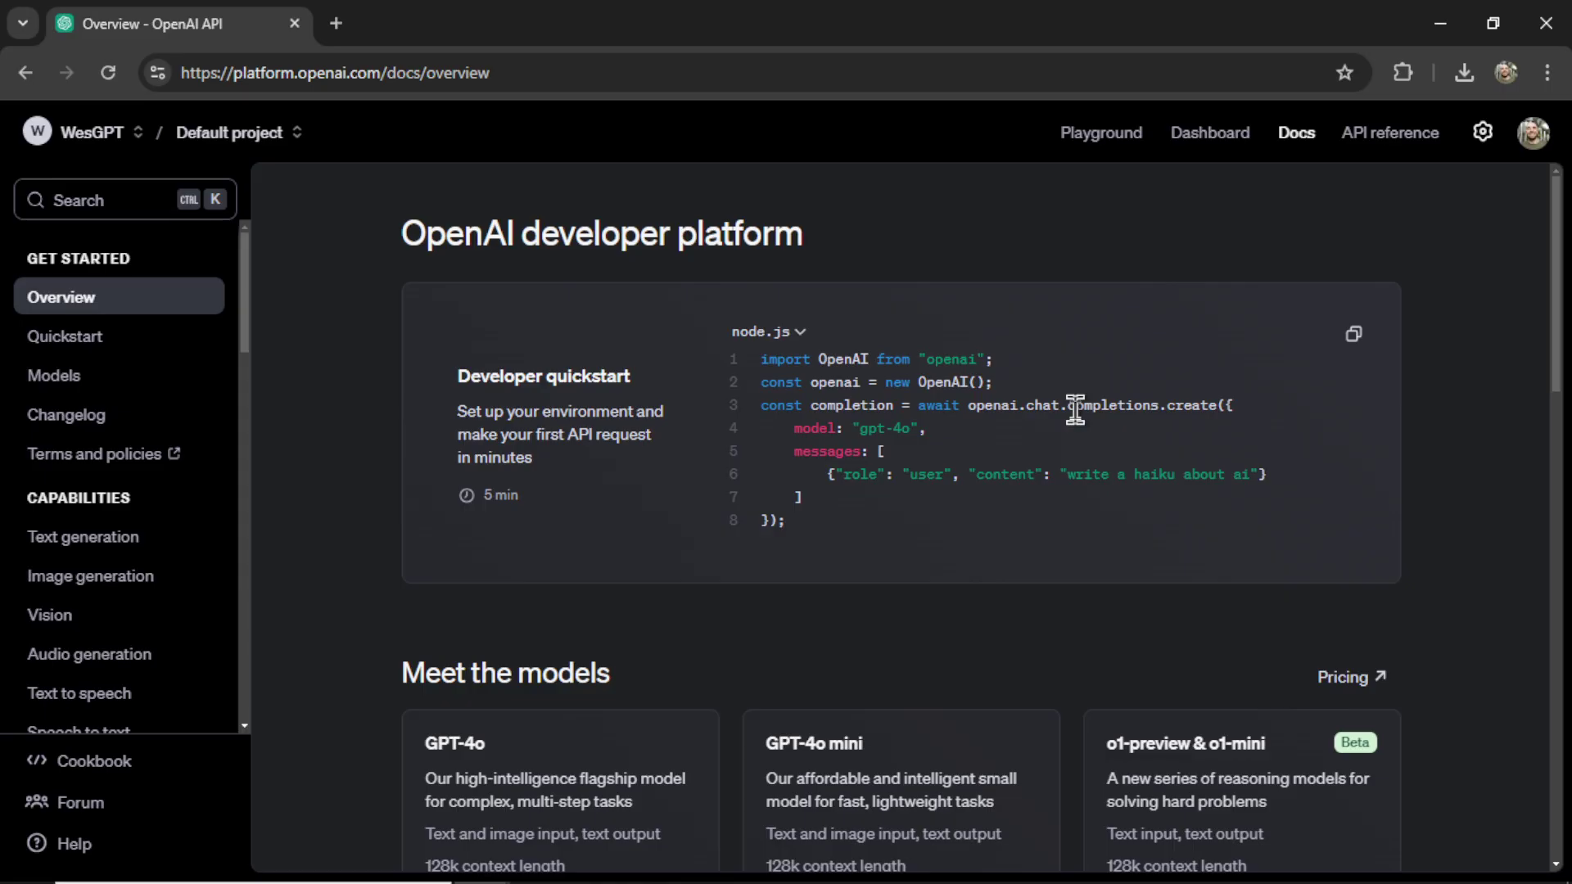
Open the Assistants overview, then the Quickstart guide down to Step 2: Create a Thread
{"action": "scroll", "coordinate": [123, 528], "scroll_direction": "down", "scroll_amount": 10}
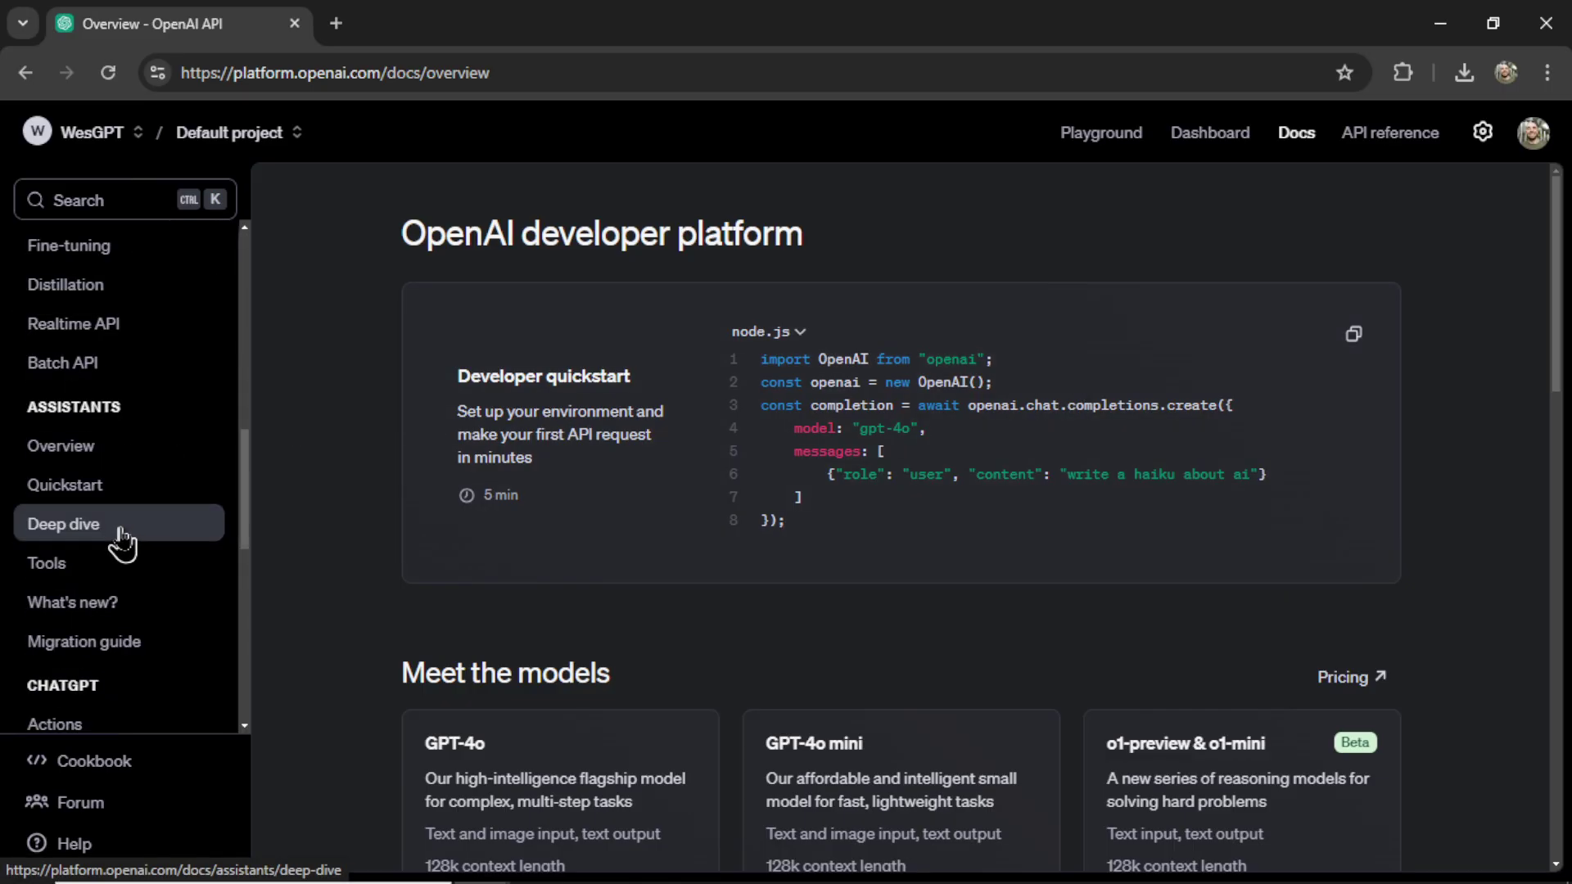
{"action": "left_click", "coordinate": [119, 445]}
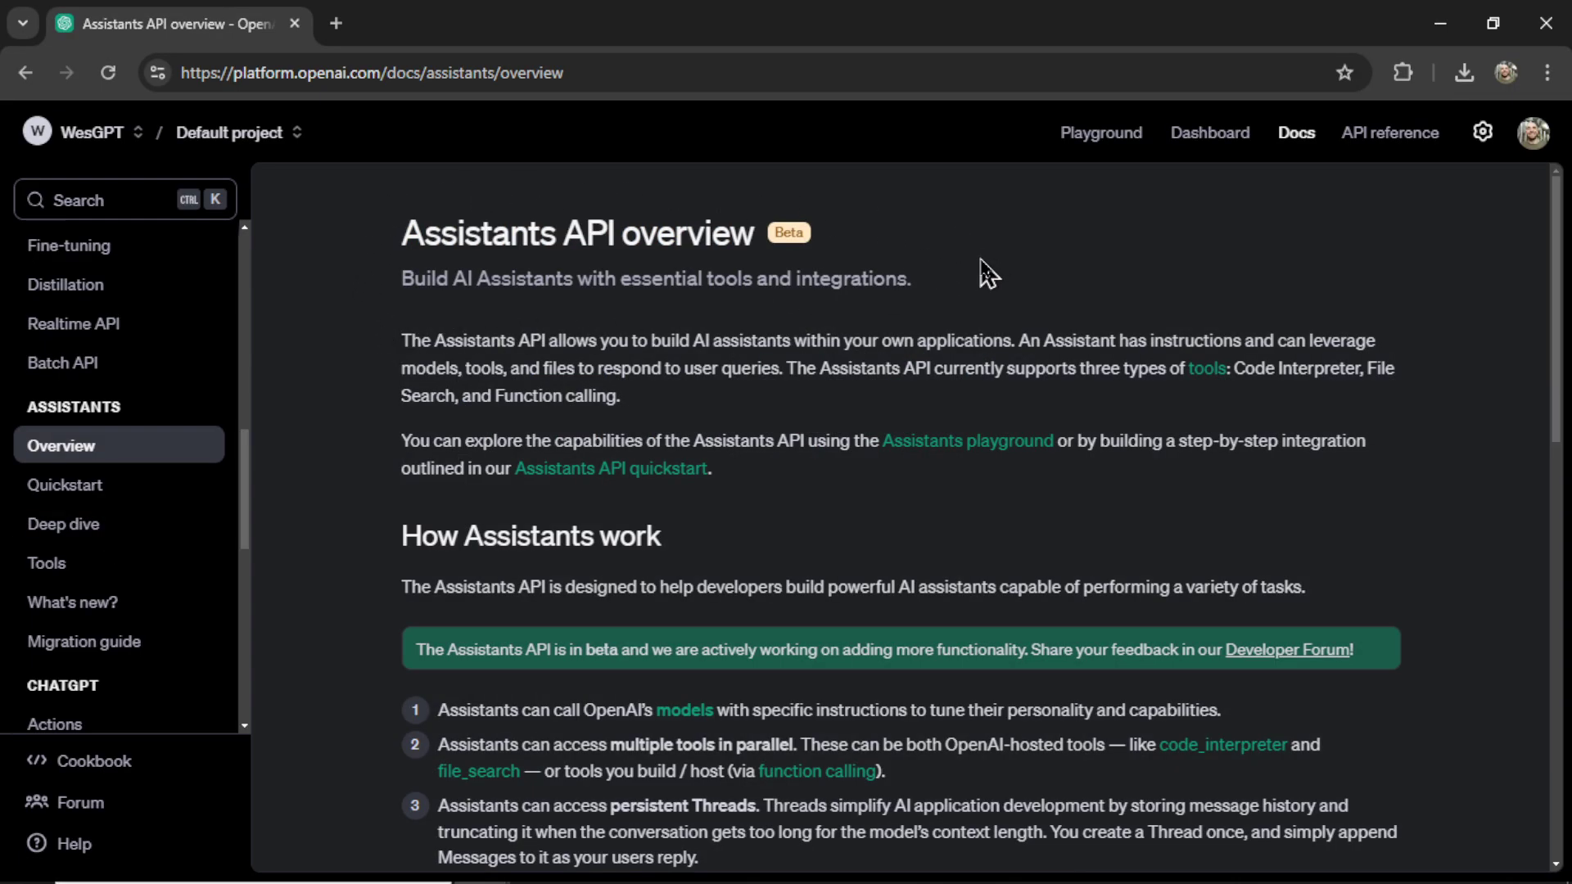
{"action": "left_click", "coordinate": [610, 467]}
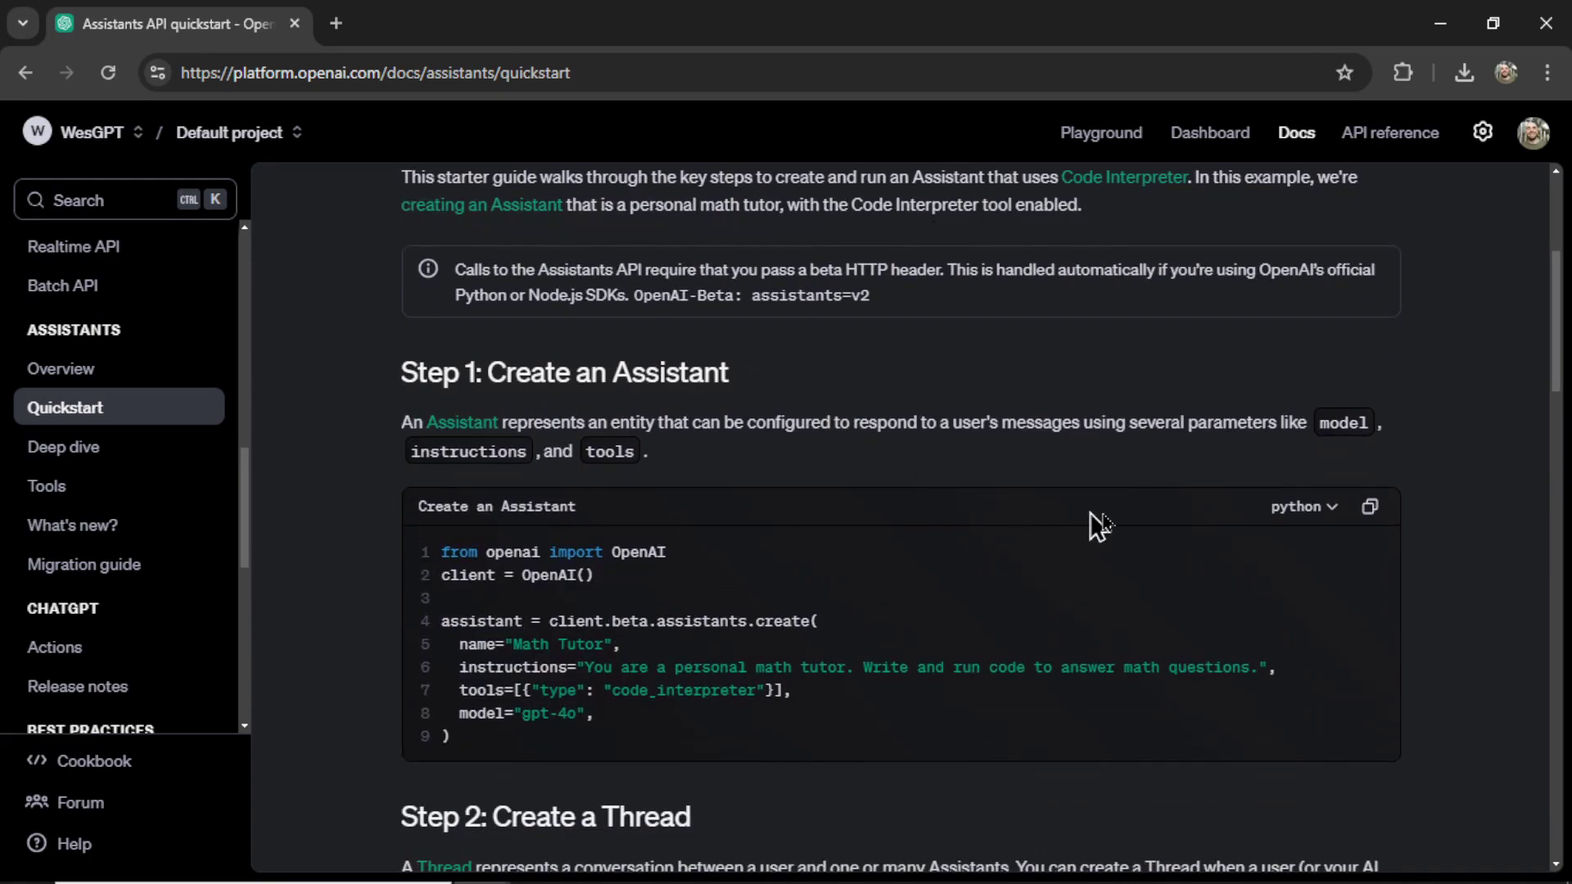
{"action": "scroll", "coordinate": [1375, 548], "scroll_direction": "down", "scroll_amount": 3}
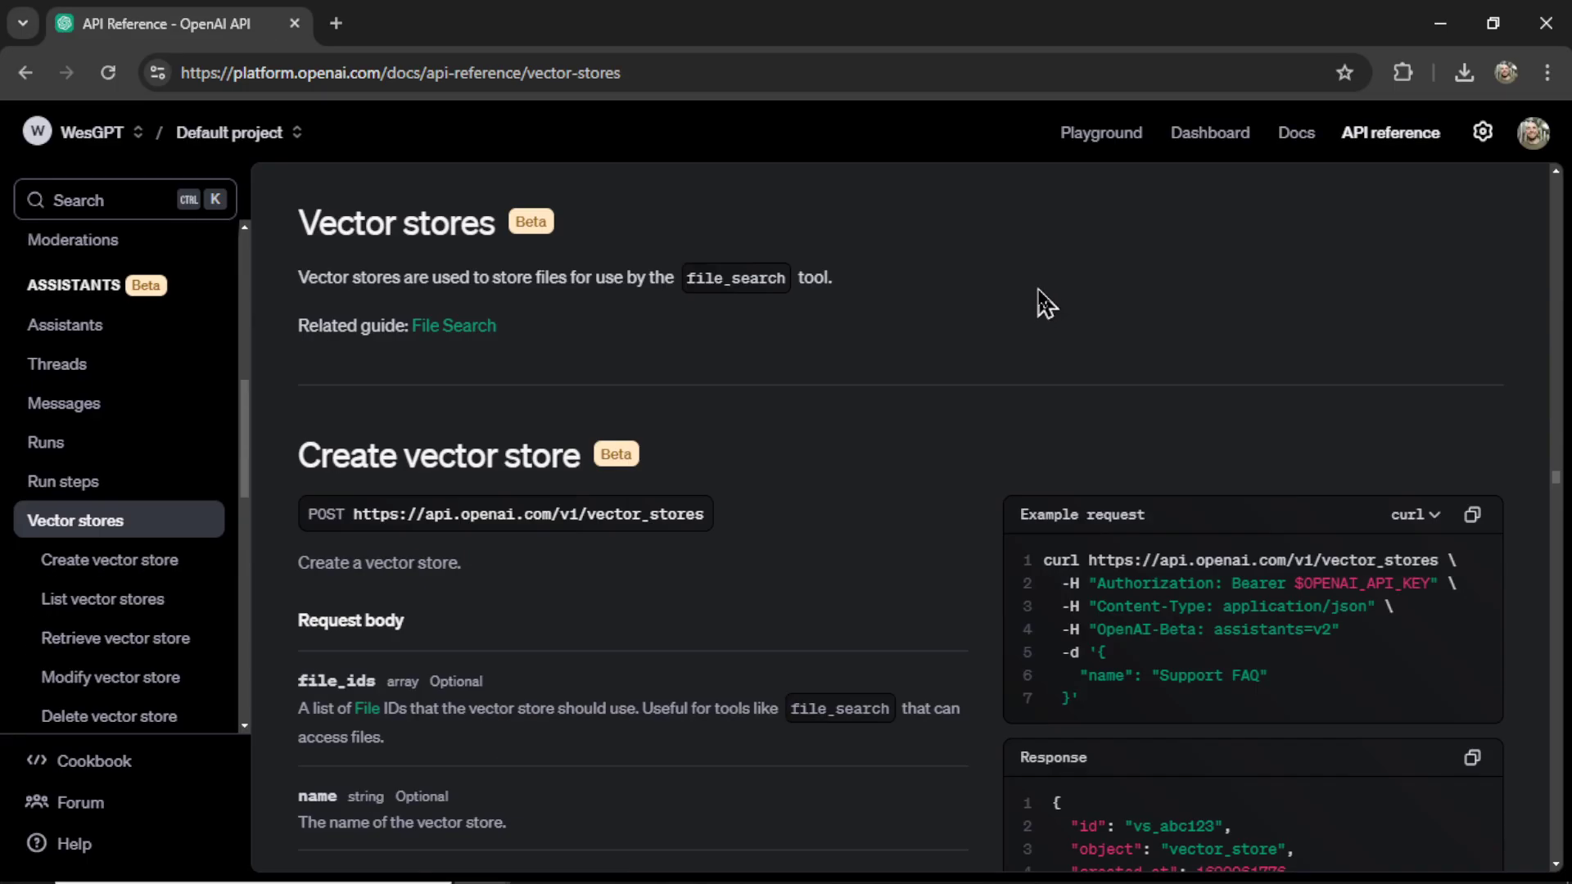
Highlight 'file_search' in the Vector stores reference and scroll down to chunking_strategy
{"action": "left_click_drag", "start_coordinate": [686, 279], "coordinate": [792, 298]}
{"action": "scroll", "coordinate": [821, 494], "scroll_direction": "down", "scroll_amount": 6}
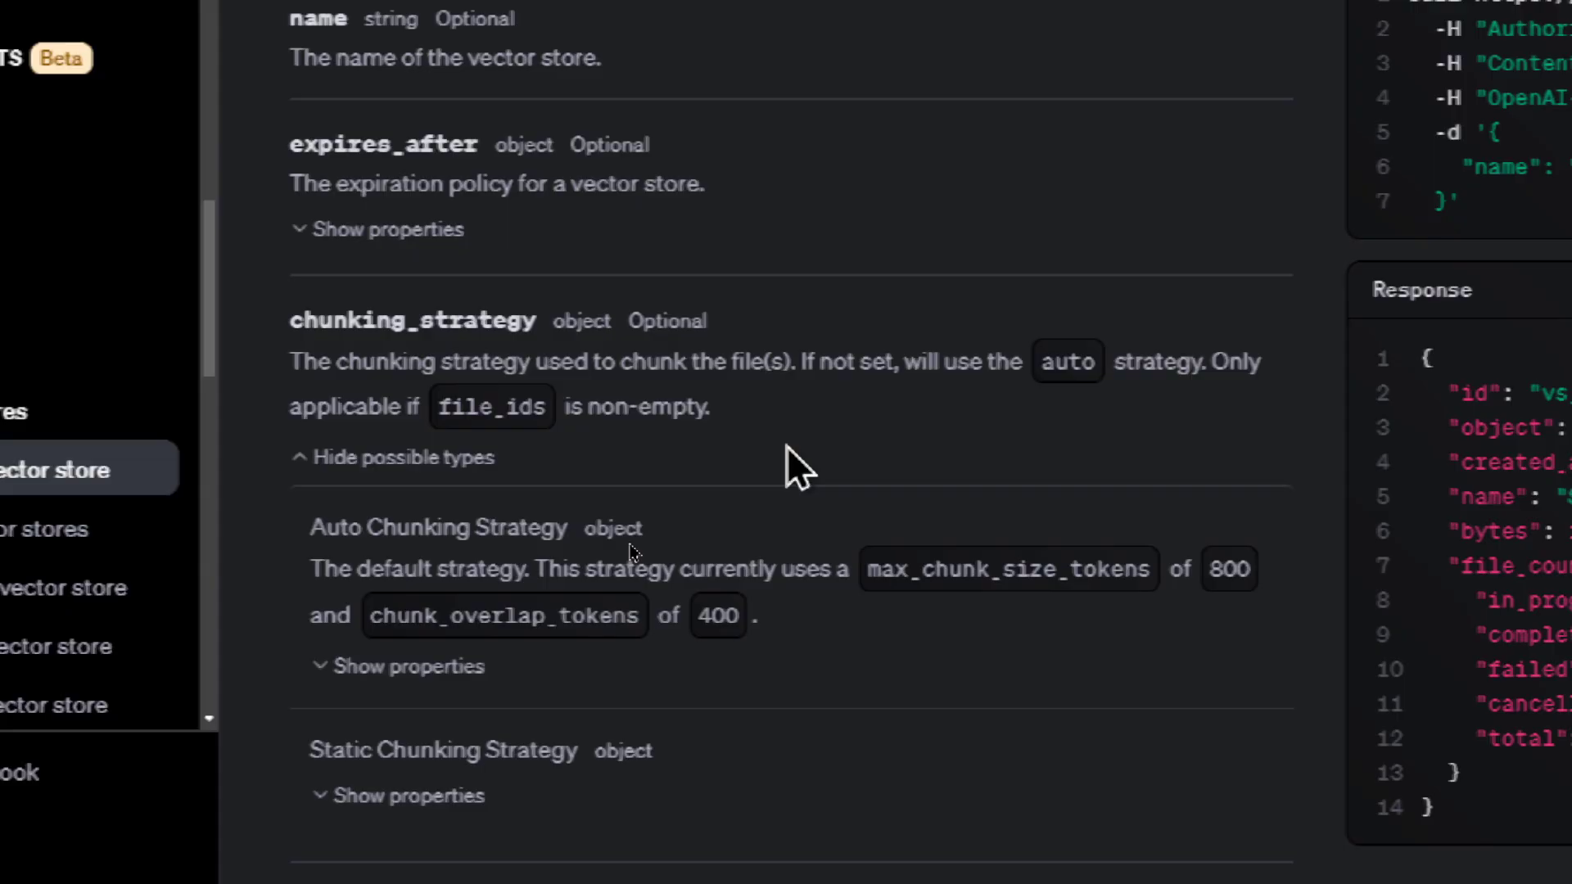
{"action": "scroll", "coordinate": [787, 445], "scroll_direction": "down", "scroll_amount": 2}
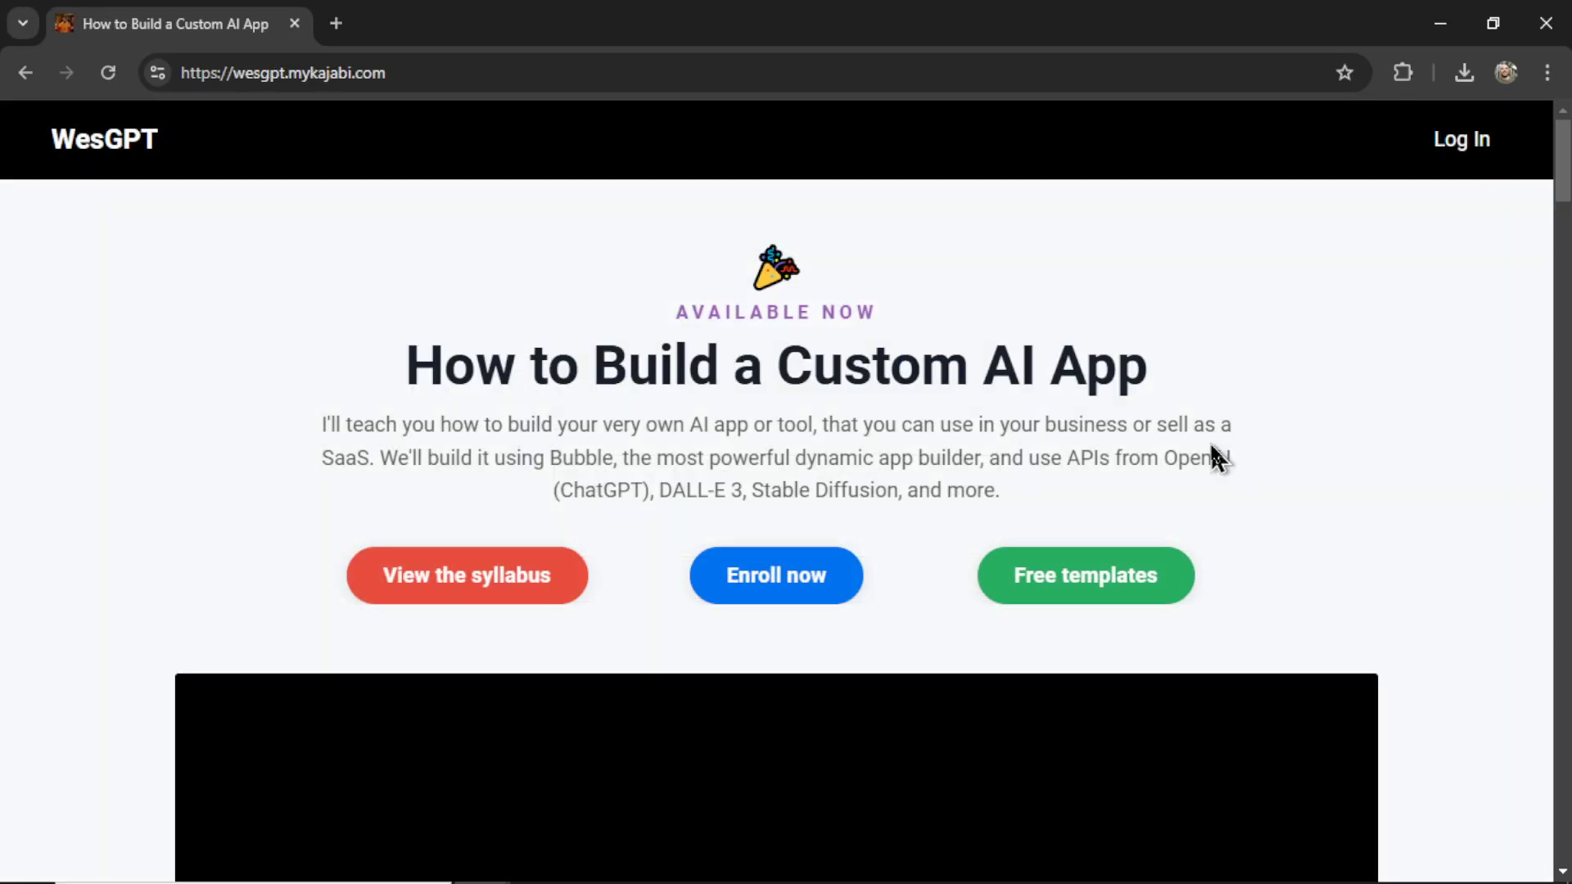
Highlight the course title 'How to Build a Custom AI App', then clear the selection
{"action": "left_click_drag", "start_coordinate": [408, 364], "coordinate": [1248, 388]}
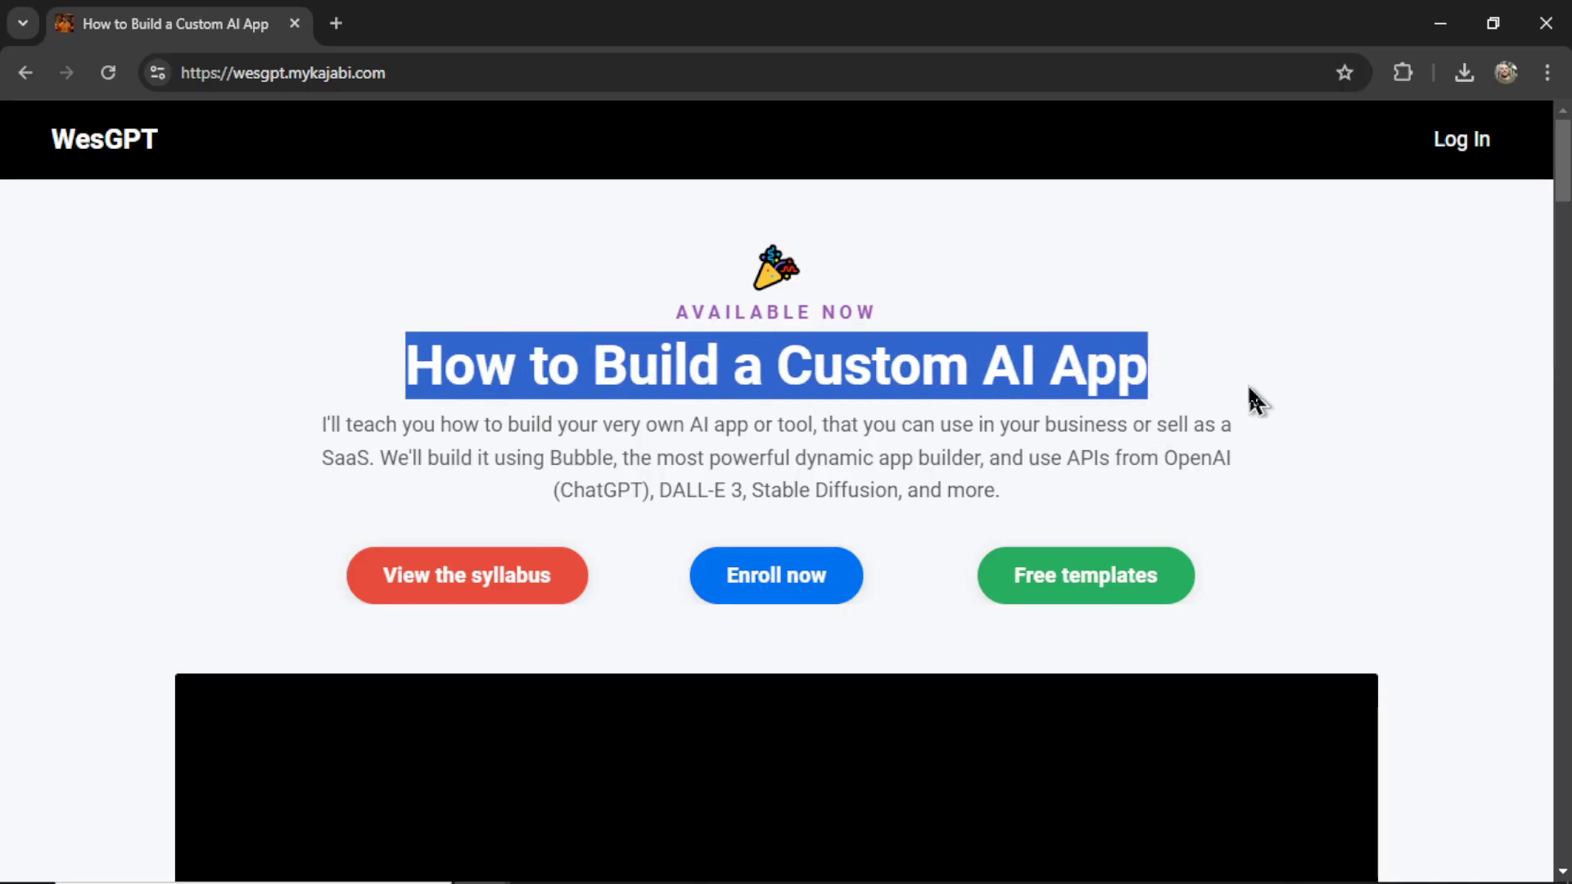
{"action": "left_click", "coordinate": [1291, 399]}
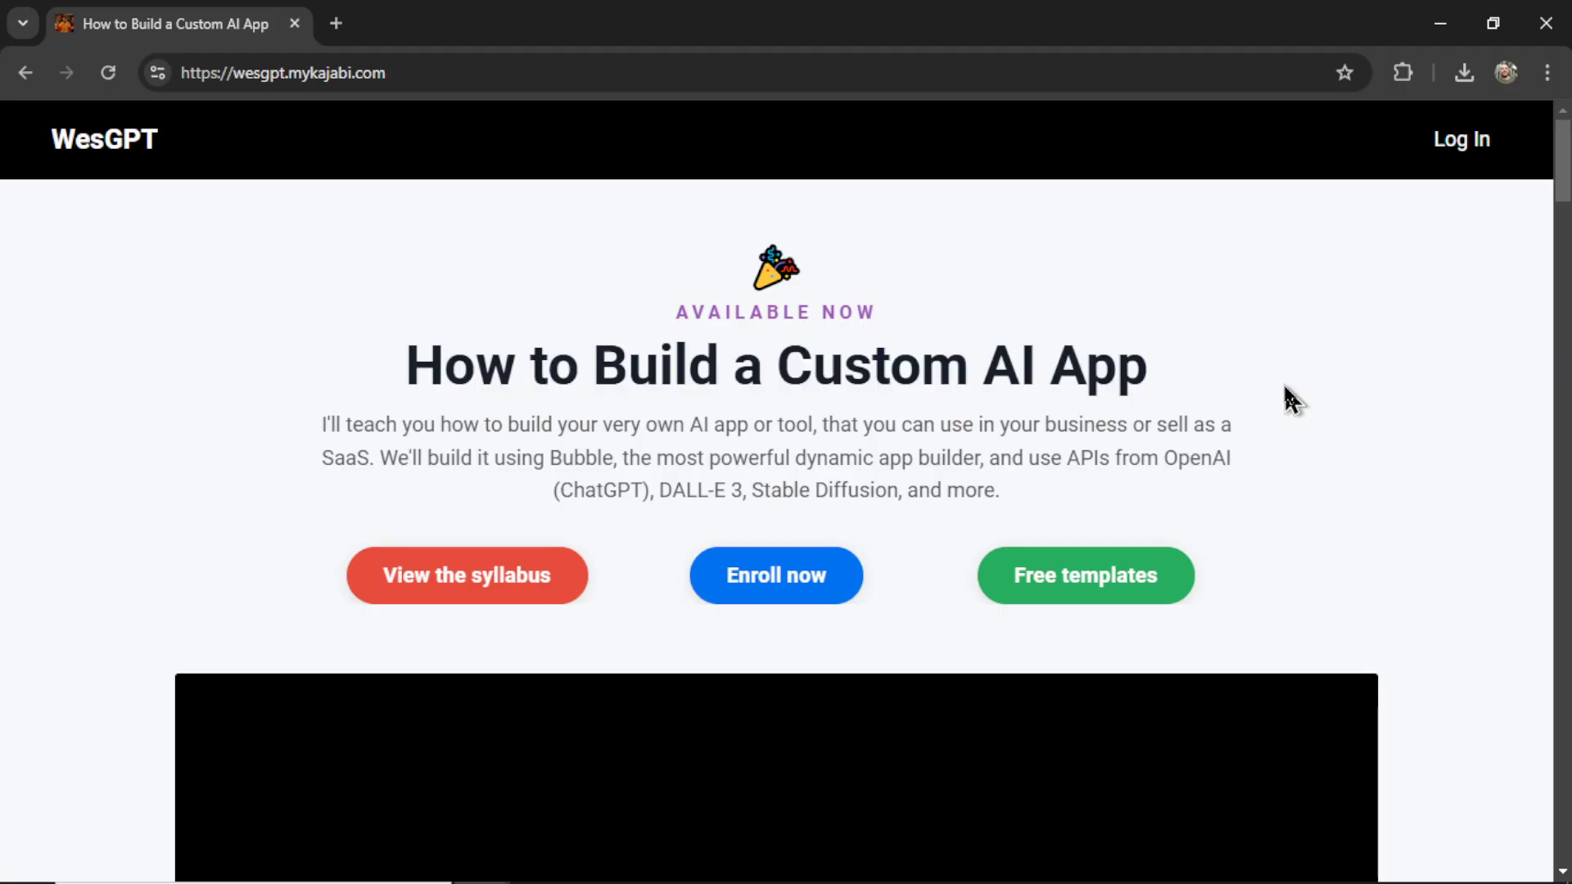